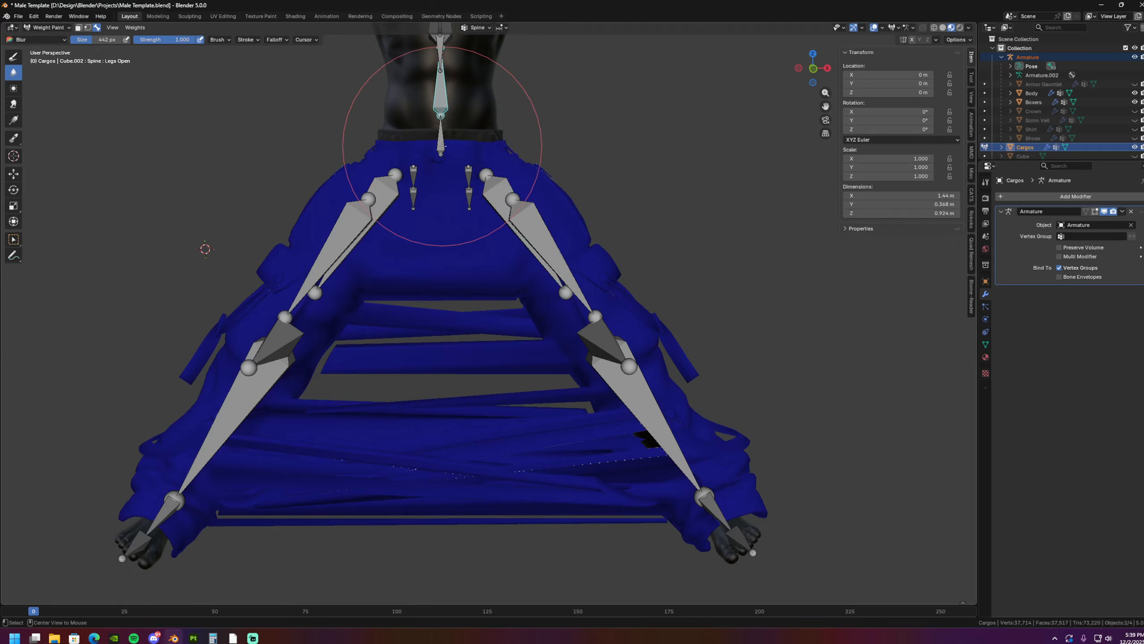
- Show the cargos' Hips weights in wireframe shading and set the Blur brush strength to 0.309
{"action": "left_click", "coordinate": [440, 143], "text": "alt"}
{"action": "middle_click_drag", "start_coordinate": [469, 159], "coordinate": [463, 201], "text": "shift"}
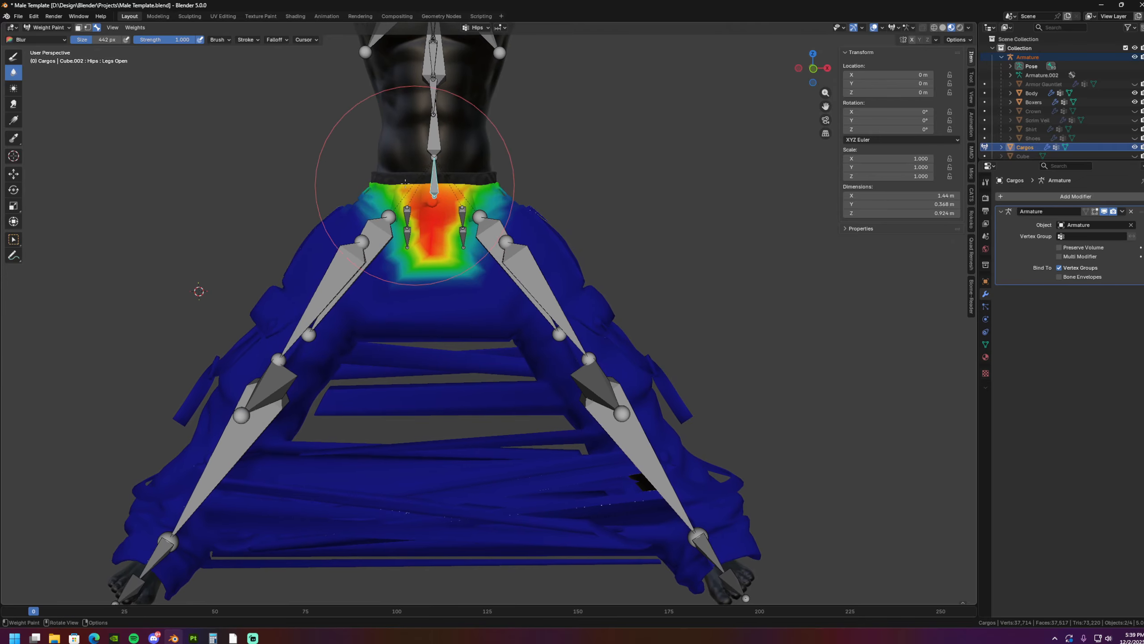
{"action": "left_click_drag", "start_coordinate": [166, 40], "coordinate": [162, 40]}
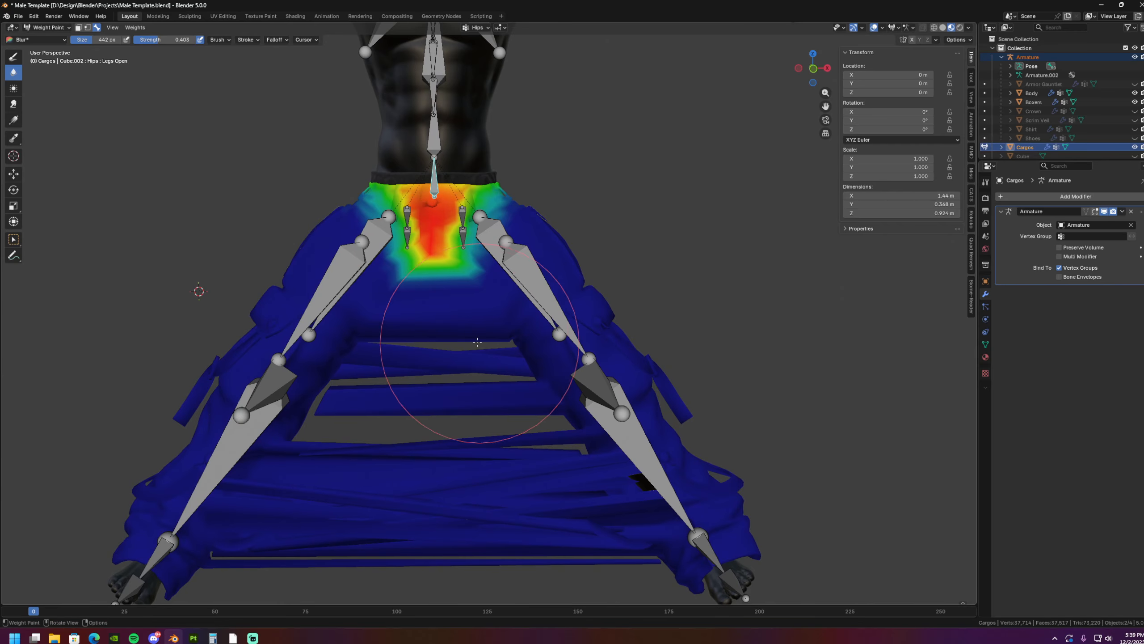
{"action": "left_click", "coordinate": [934, 28]}
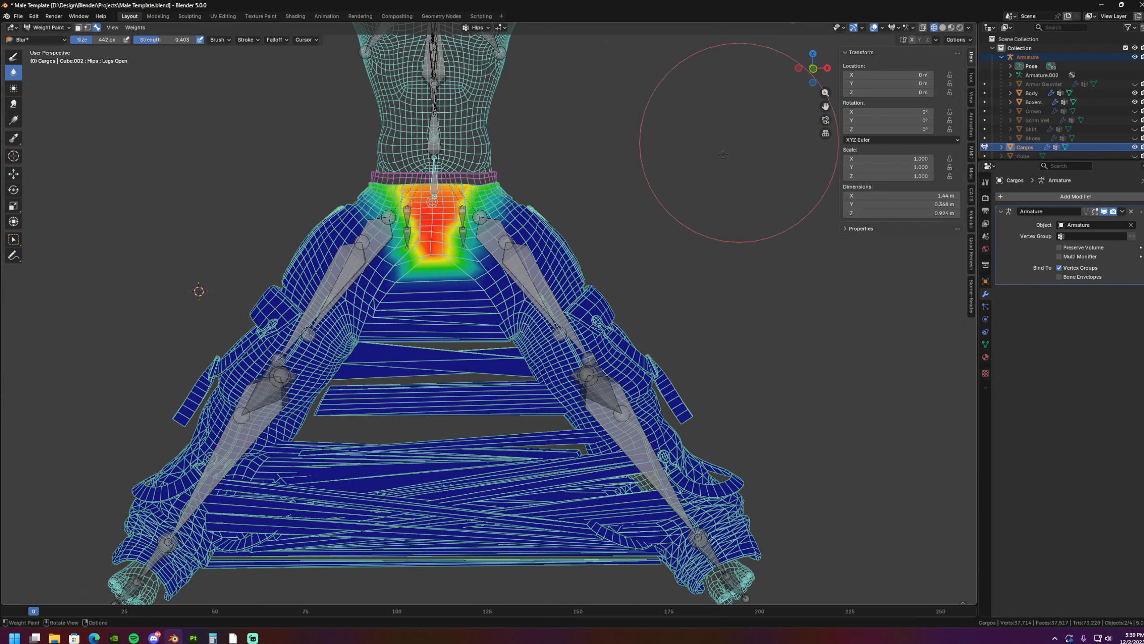
{"action": "scroll", "coordinate": [443, 309], "scroll_direction": "up", "scroll_amount": 3}
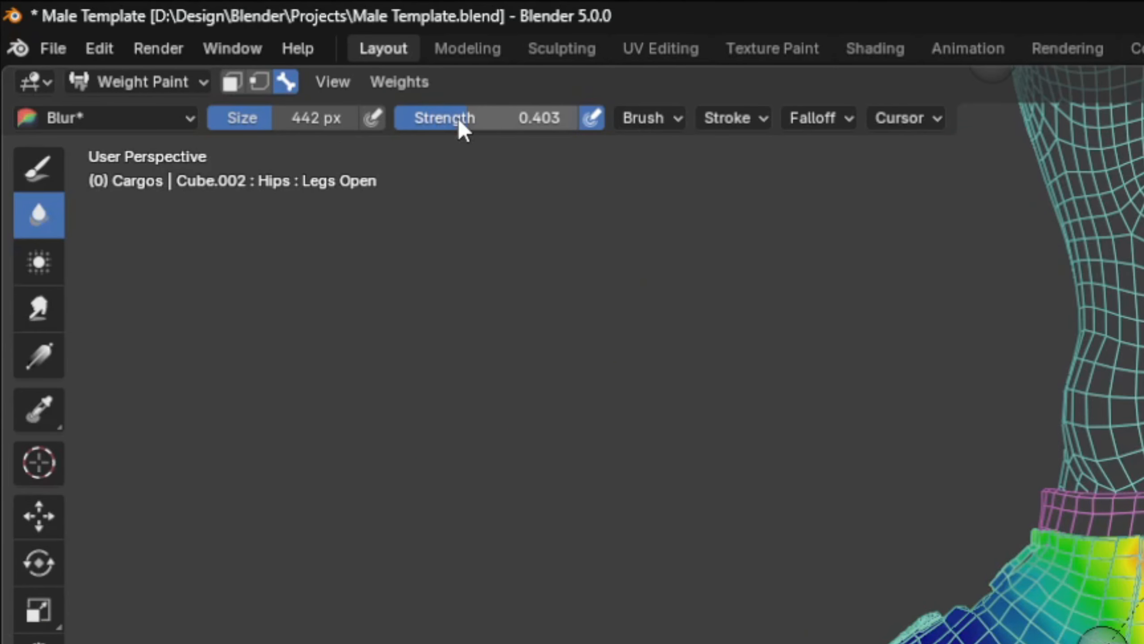
{"action": "left_click_drag", "start_coordinate": [458, 118], "coordinate": [434, 118]}
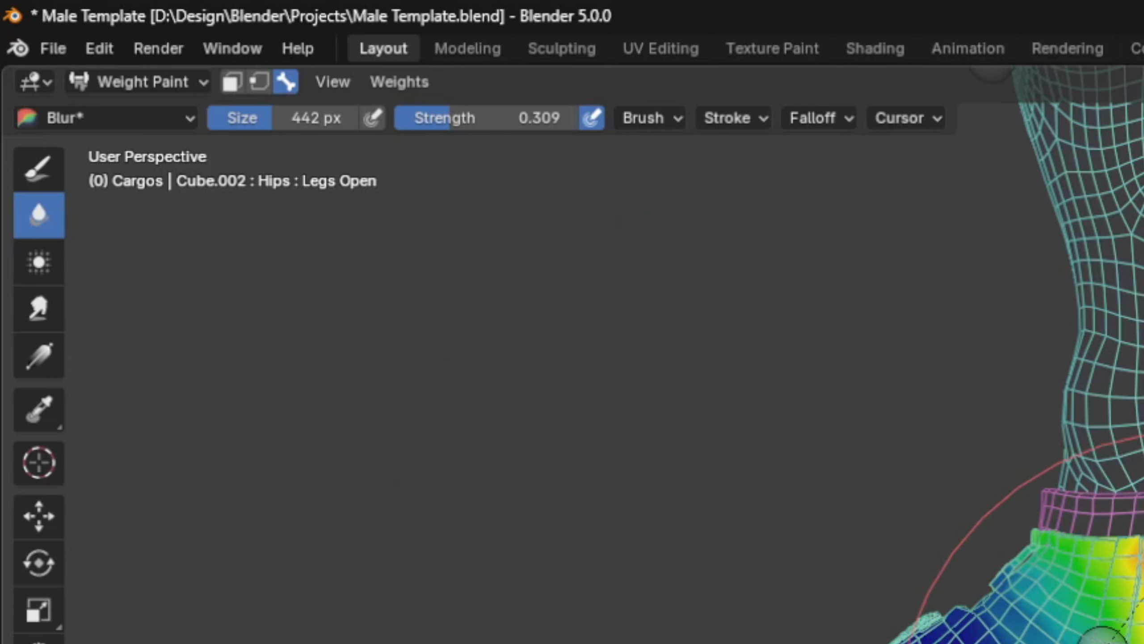
- Blur the Hips weights around the crotch and pelvis of the cargos, front and sides
{"action": "mouse_move", "coordinate": [1127, 532]}
{"action": "middle_mouse_down", "text": "shift"}
{"action": "mouse_move", "coordinate": [1117, 642]}
{"action": "mouse_move", "coordinate": [1140, 541]}
{"action": "middle_mouse_up", "text": "shift"}
{"action": "scroll", "coordinate": [1118, 643], "scroll_direction": "up", "scroll_amount": 2}
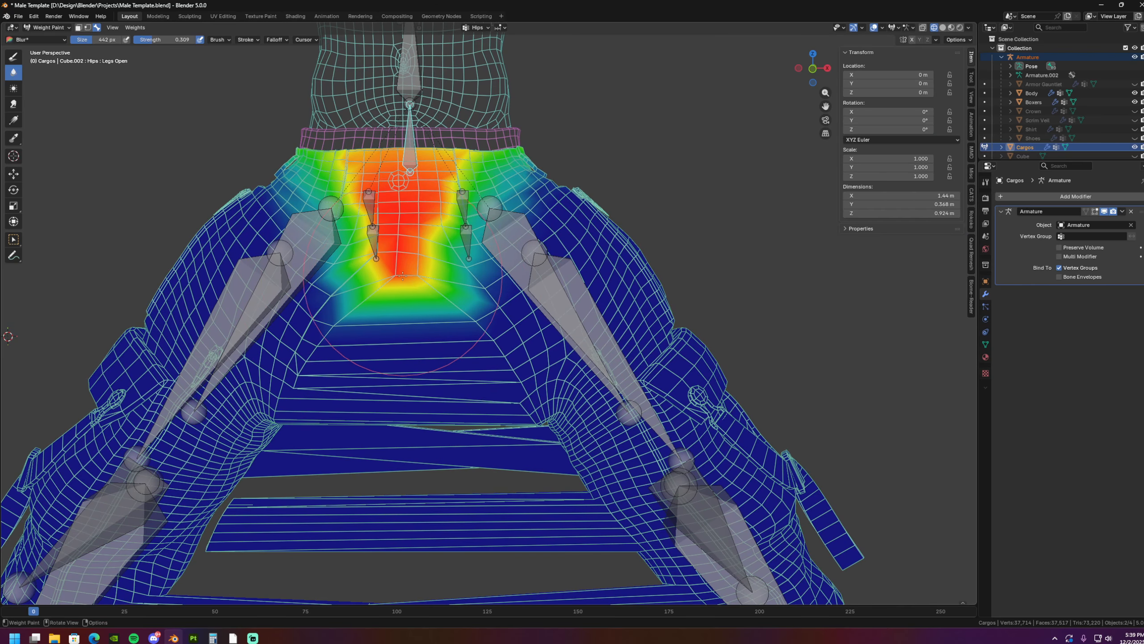
{"action": "middle_click_drag", "start_coordinate": [401, 313], "coordinate": [393, 302], "text": "shift"}
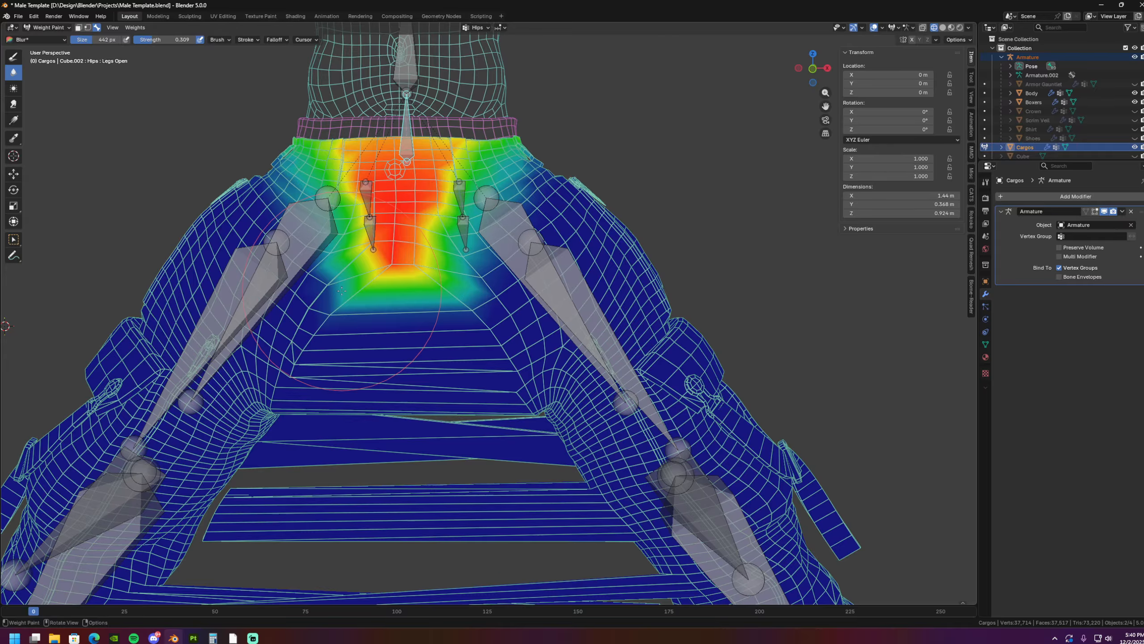
{"action": "scroll", "coordinate": [412, 280], "scroll_direction": "down", "scroll_amount": 4}
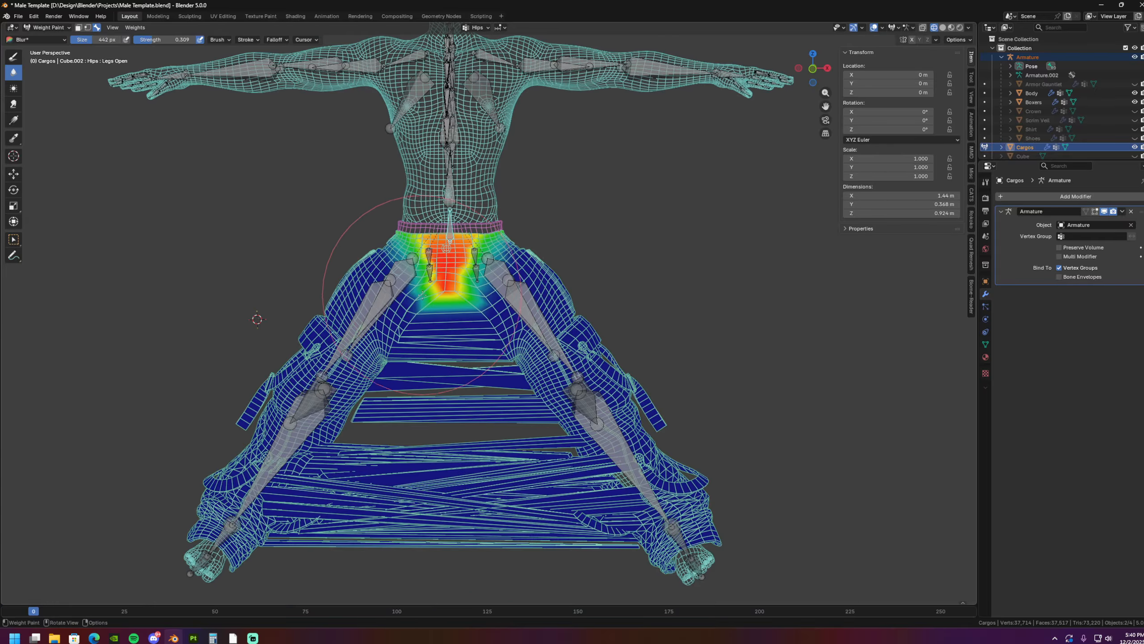
{"action": "scroll", "coordinate": [412, 281], "scroll_direction": "up", "scroll_amount": 4}
{"action": "mouse_move", "coordinate": [397, 286]}
{"action": "middle_mouse_down"}
{"action": "mouse_move", "coordinate": [384, 297]}
{"action": "mouse_move", "coordinate": [400, 305]}
{"action": "middle_mouse_up"}
{"action": "middle_click_drag", "start_coordinate": [480, 294], "coordinate": [531, 259]}
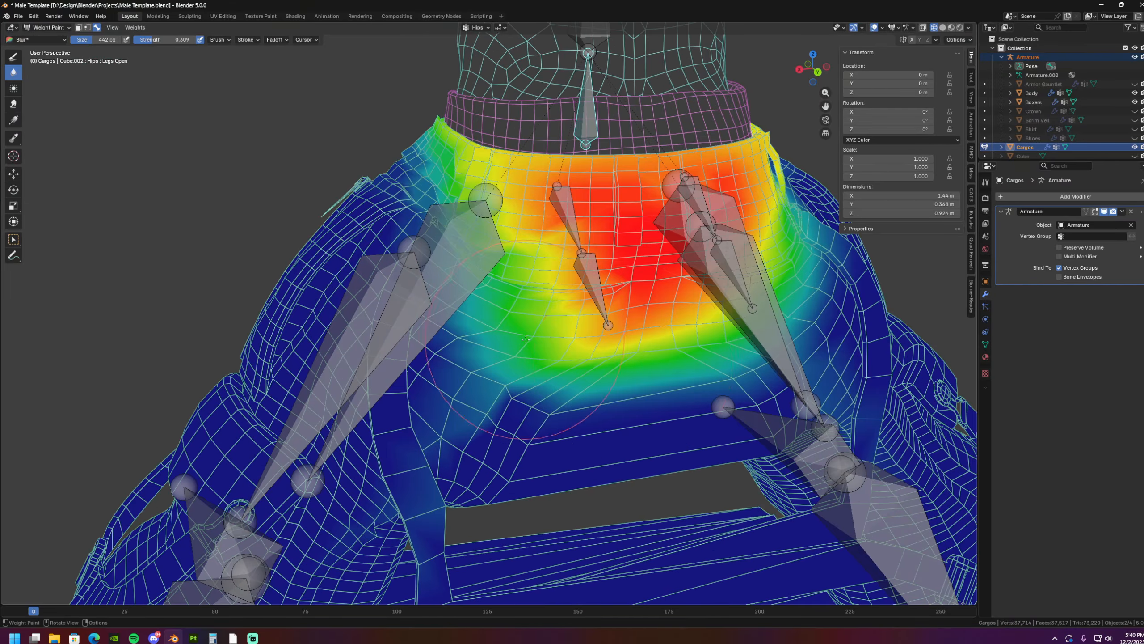
{"action": "left_click_drag", "start_coordinate": [637, 350], "coordinate": [482, 217]}
{"action": "mouse_move", "coordinate": [494, 297]}
{"action": "middle_mouse_down"}
{"action": "mouse_move", "coordinate": [613, 284]}
{"action": "mouse_move", "coordinate": [649, 257]}
{"action": "mouse_move", "coordinate": [575, 316]}
{"action": "mouse_move", "coordinate": [525, 320]}
{"action": "mouse_move", "coordinate": [510, 256]}
{"action": "mouse_move", "coordinate": [512, 238]}
{"action": "mouse_move", "coordinate": [526, 243]}
{"action": "mouse_move", "coordinate": [472, 233]}
{"action": "middle_mouse_up"}
- Switch to the Left leg bone and blur its weights across the crotch and inner thigh
{"action": "left_click", "coordinate": [528, 238], "text": "ctrl+shift"}
{"action": "scroll", "coordinate": [522, 241], "scroll_direction": "down", "scroll_amount": 1}
{"action": "scroll", "coordinate": [386, 243], "scroll_direction": "down", "scroll_amount": 2}
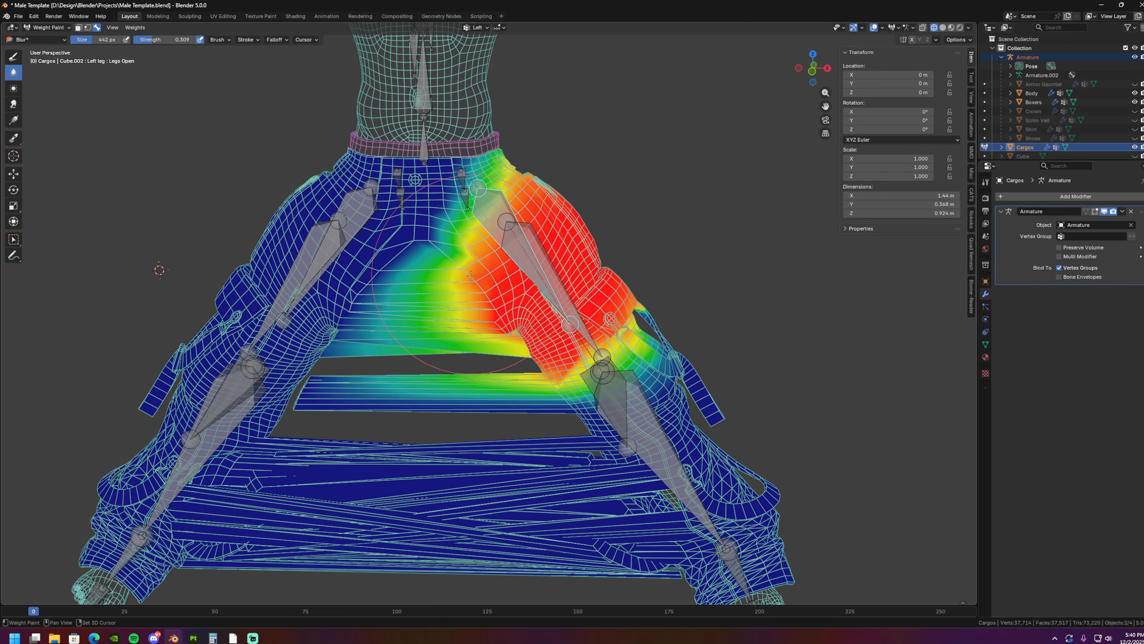
{"action": "middle_click_drag", "start_coordinate": [471, 275], "coordinate": [459, 240], "text": "shift"}
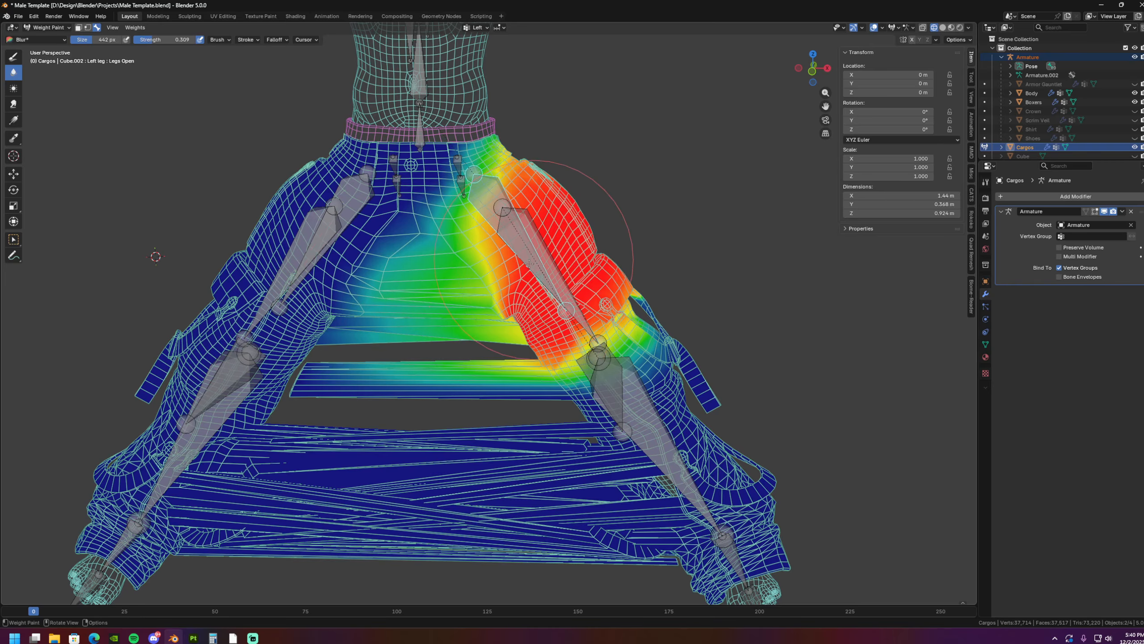
{"action": "middle_click_drag", "start_coordinate": [541, 283], "coordinate": [463, 279]}
- Switch to the Right leg bone and blur its weights across the seat, crotch and inner thigh from several angles
{"action": "left_click", "coordinate": [543, 214], "text": "alt"}
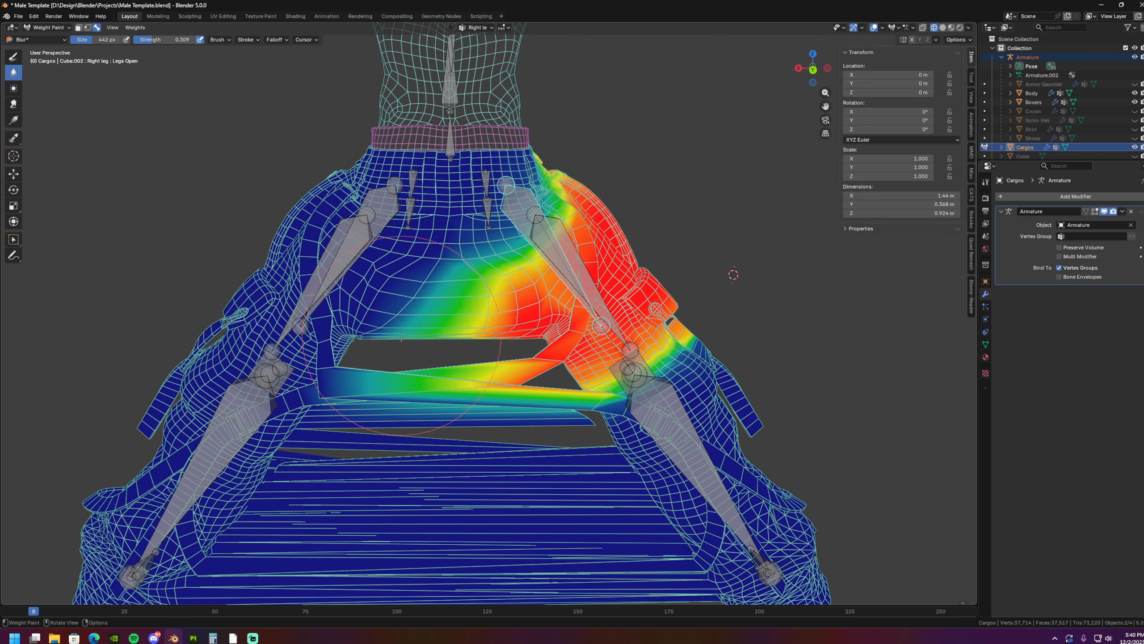
{"action": "middle_click_drag", "start_coordinate": [474, 330], "coordinate": [455, 341], "text": "shift"}
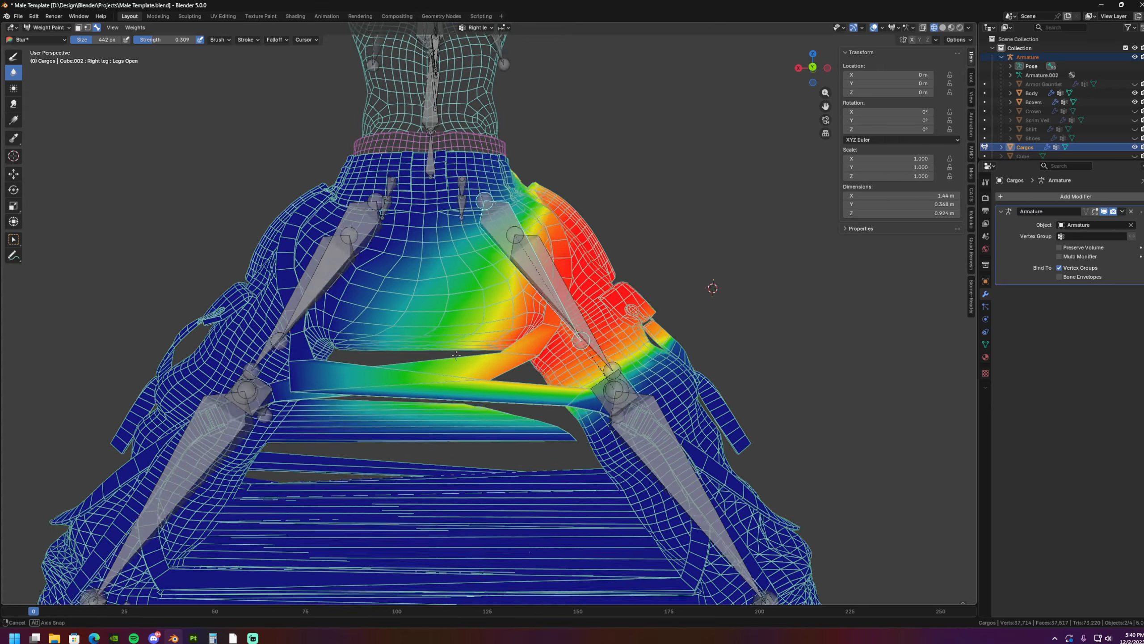
{"action": "scroll", "coordinate": [460, 325], "scroll_direction": "up", "scroll_amount": 3}
{"action": "middle_click_drag", "start_coordinate": [482, 266], "coordinate": [473, 315], "text": "shift"}
{"action": "middle_click_drag", "start_coordinate": [473, 316], "coordinate": [569, 382]}
{"action": "scroll", "coordinate": [456, 323], "scroll_direction": "down", "scroll_amount": 3}
{"action": "middle_click_drag", "start_coordinate": [524, 434], "coordinate": [644, 378]}
{"action": "scroll", "coordinate": [556, 436], "scroll_direction": "down", "scroll_amount": 4}
{"action": "middle_click_drag", "start_coordinate": [556, 436], "coordinate": [501, 348]}
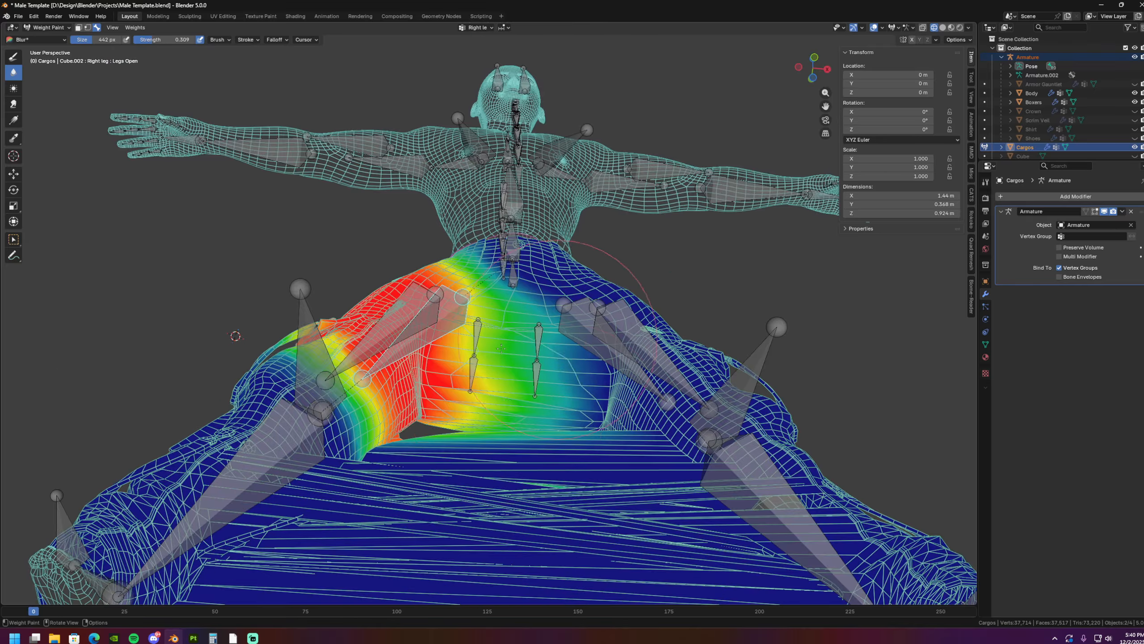
{"action": "middle_click_drag", "start_coordinate": [584, 385], "coordinate": [544, 406], "text": "shift"}
- Return to the Left leg bone and blur its weights across the crotch and the back of the cargos
{"action": "left_click", "coordinate": [542, 309], "text": "ctrl+shift"}
{"action": "left_click", "coordinate": [338, 325], "text": "ctrl+shift"}
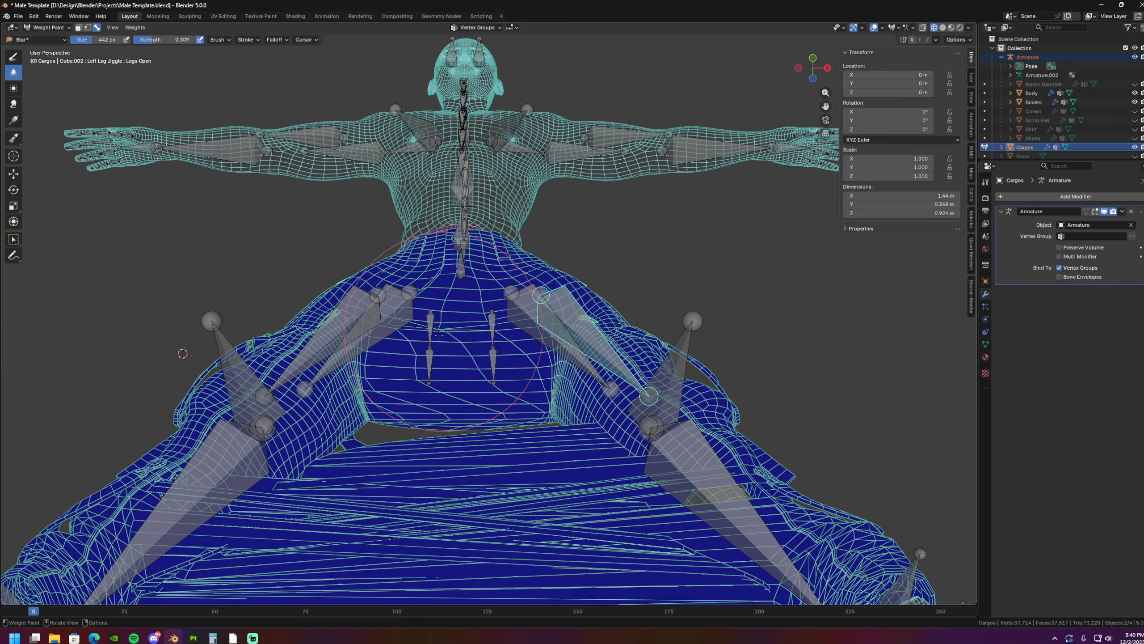
{"action": "middle_click_drag", "start_coordinate": [440, 335], "coordinate": [541, 342]}
{"action": "scroll", "coordinate": [558, 270], "scroll_direction": "up", "scroll_amount": 4}
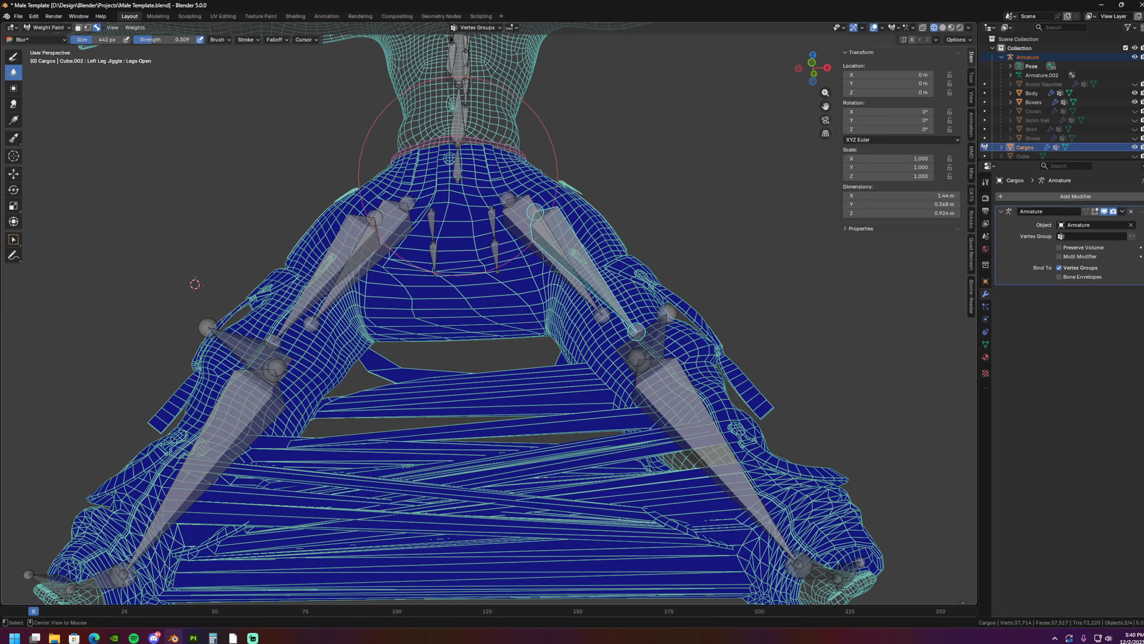
{"action": "left_click", "coordinate": [529, 214], "text": "ctrl+shift"}
{"action": "middle_click_drag", "start_coordinate": [529, 215], "coordinate": [400, 228]}
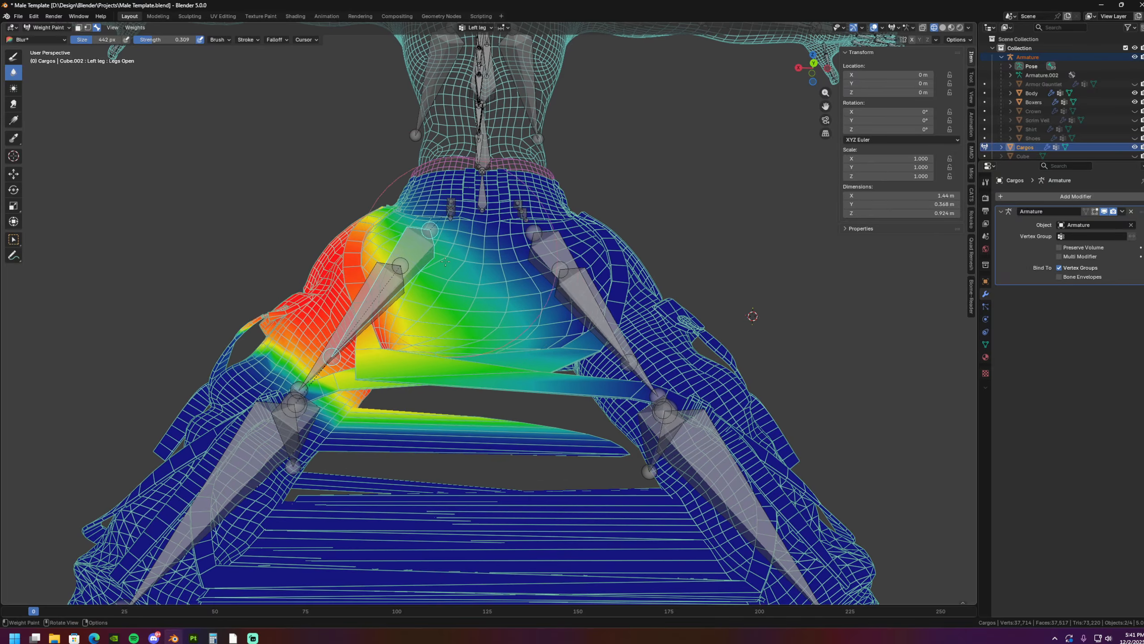
{"action": "middle_click_drag", "start_coordinate": [457, 298], "coordinate": [455, 234]}
- Smooth the Right leg weights further, followed by the Left leg weights, over the crotch and inner thighs
{"action": "left_click", "coordinate": [561, 309], "text": "ctrl+shift"}
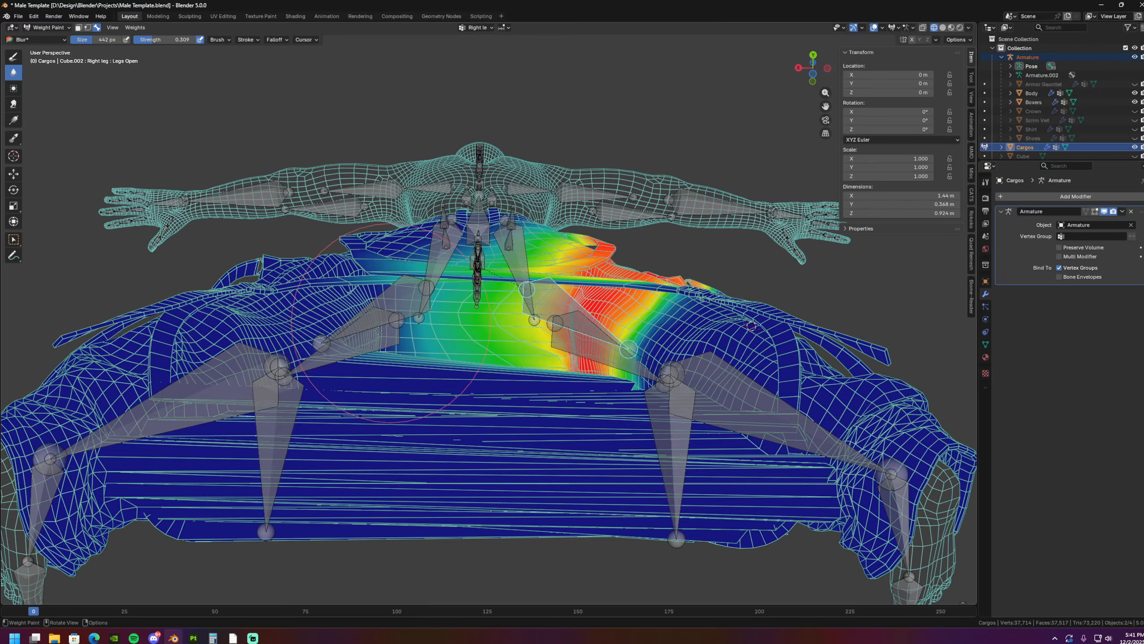
{"action": "middle_click_drag", "start_coordinate": [494, 372], "coordinate": [425, 331]}
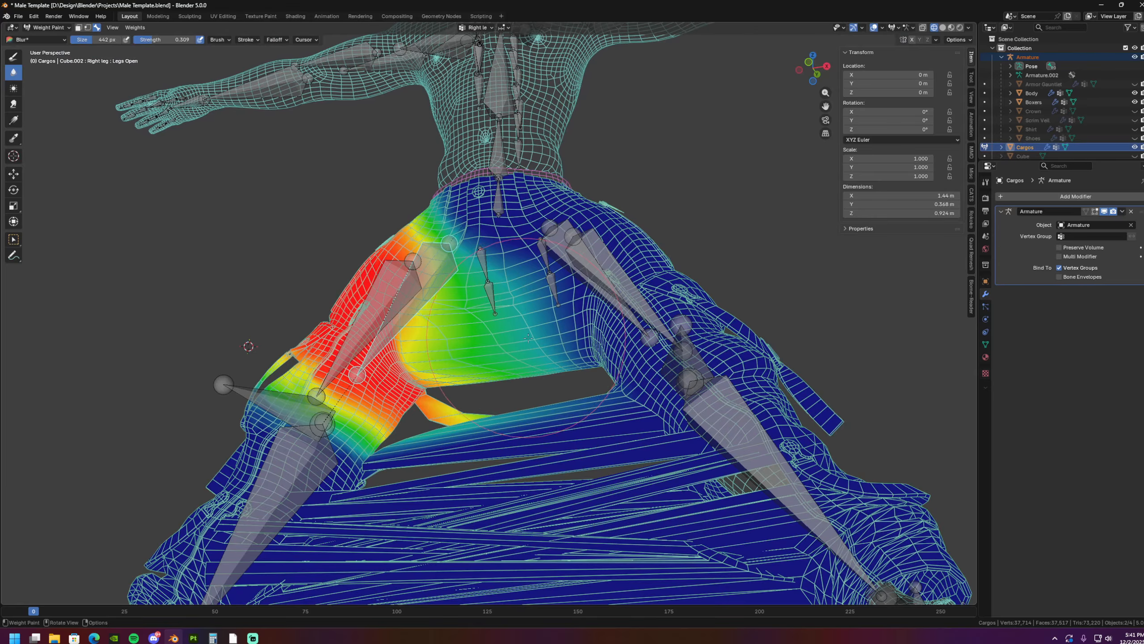
{"action": "middle_click_drag", "start_coordinate": [529, 338], "coordinate": [501, 334]}
{"action": "left_click", "coordinate": [591, 276], "text": "ctrl+shift"}
{"action": "middle_click_drag", "start_coordinate": [566, 293], "coordinate": [538, 304]}
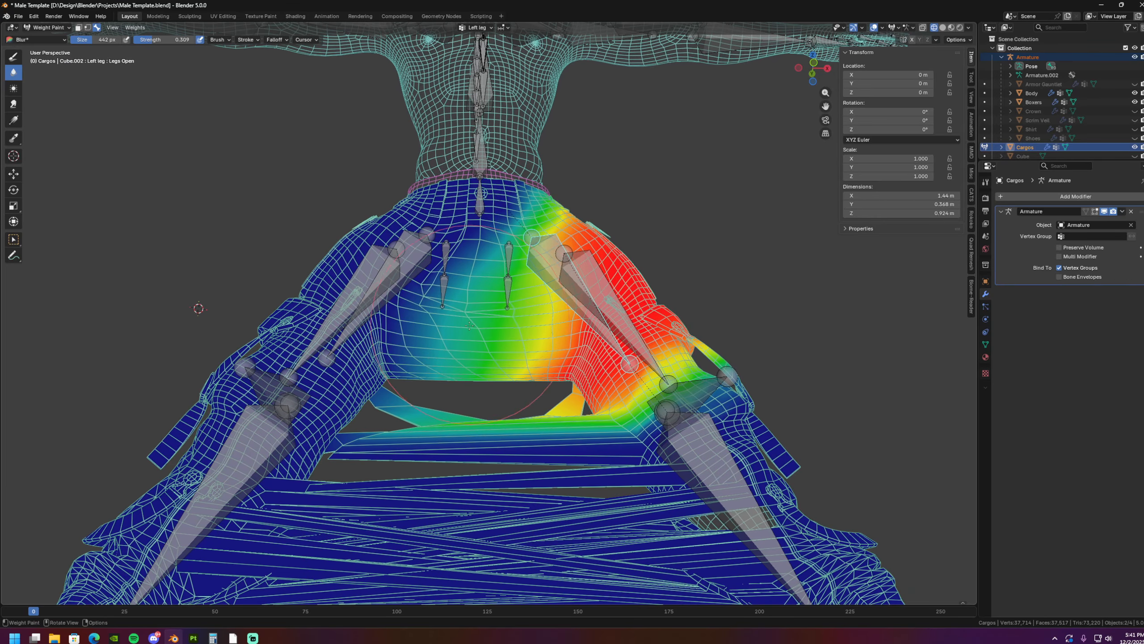
{"action": "mouse_move", "coordinate": [502, 347]}
{"action": "middle_mouse_down"}
{"action": "mouse_move", "coordinate": [455, 340]}
{"action": "mouse_move", "coordinate": [495, 354]}
{"action": "mouse_move", "coordinate": [502, 387]}
{"action": "mouse_move", "coordinate": [451, 362]}
{"action": "middle_mouse_up"}
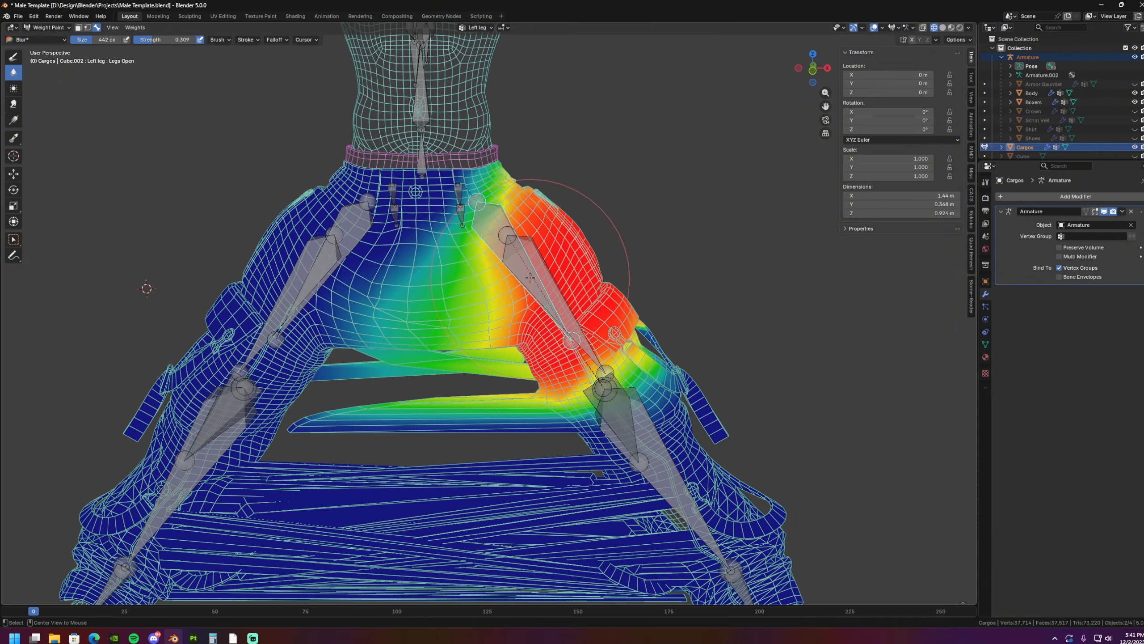
- Blur the Left Knee Cap and Right Knee Cap weights on the faces stretched between the knees
{"action": "left_click", "coordinate": [532, 271], "text": "ctrl+shift"}
{"action": "middle_click_drag", "start_coordinate": [559, 347], "coordinate": [512, 300]}
{"action": "left_click", "coordinate": [458, 344], "text": "ctrl+shift"}
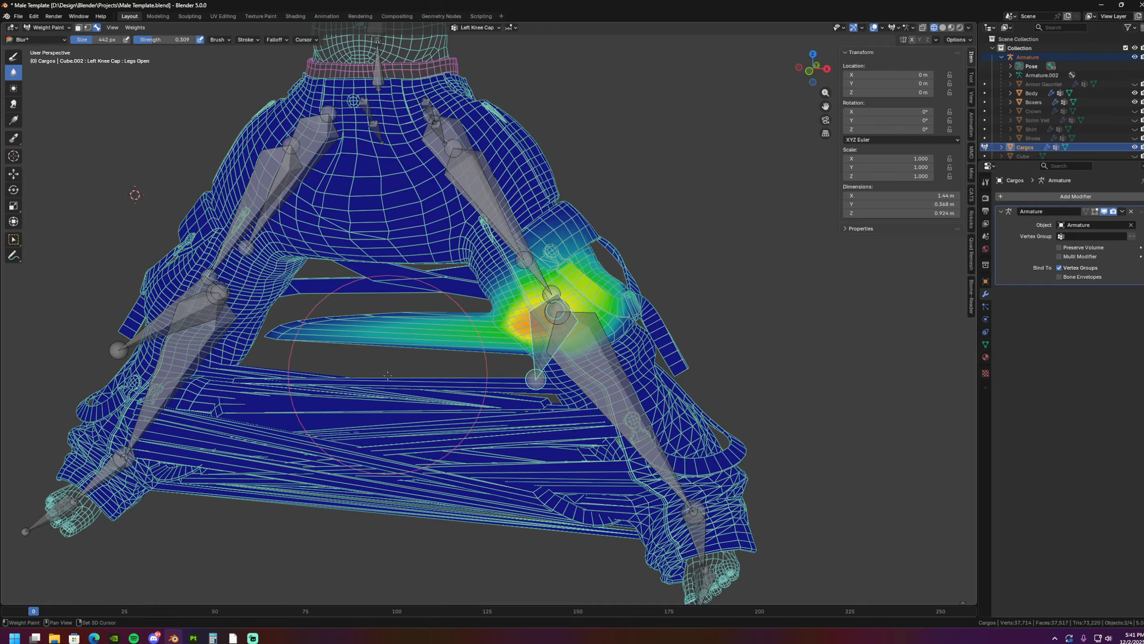
{"action": "middle_click_drag", "start_coordinate": [388, 375], "coordinate": [422, 381], "text": "shift"}
{"action": "left_click", "coordinate": [363, 313], "text": "ctrl+shift"}
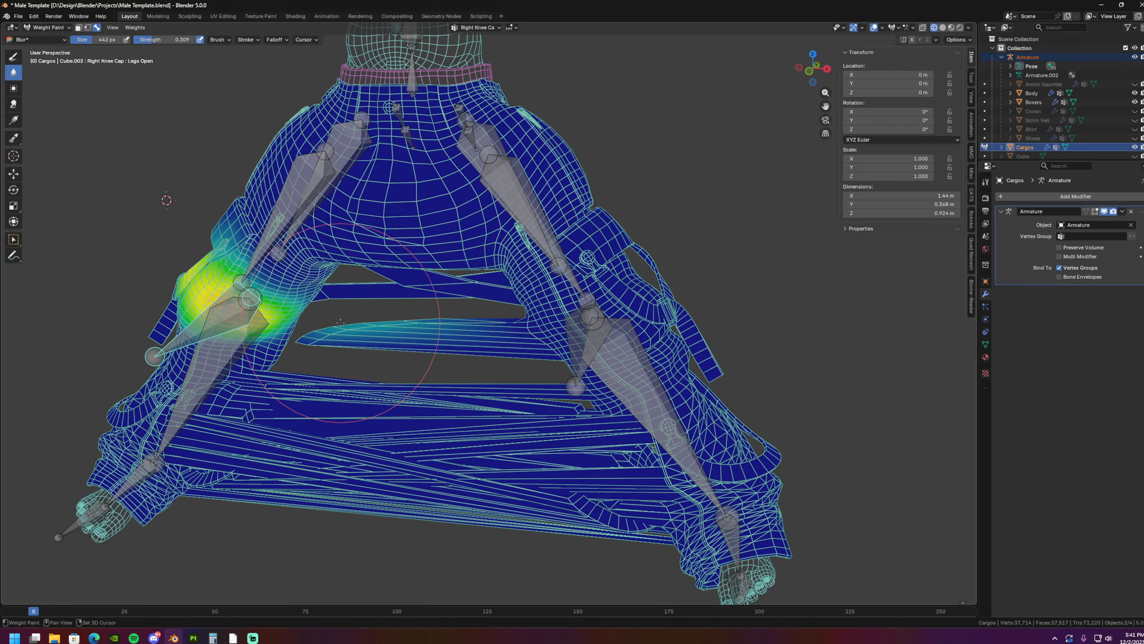
{"action": "middle_click_drag", "start_coordinate": [341, 322], "coordinate": [371, 338]}
{"action": "scroll", "coordinate": [383, 335], "scroll_direction": "up", "scroll_amount": 3}
- Switch to the Left knee bone and blur its weights over the stretched geometry between the lower legs
{"action": "left_click", "coordinate": [588, 285], "text": "ctrl+shift"}
{"action": "middle_click_drag", "start_coordinate": [575, 331], "coordinate": [331, 343], "text": "shift"}
{"action": "middle_click_drag", "start_coordinate": [567, 279], "coordinate": [537, 259], "text": "shift"}
{"action": "mouse_move", "coordinate": [537, 259]}
{"action": "middle_mouse_down"}
{"action": "mouse_move", "coordinate": [499, 275]}
{"action": "mouse_move", "coordinate": [531, 298]}
{"action": "mouse_move", "coordinate": [557, 292]}
{"action": "middle_mouse_up"}
{"action": "left_click", "coordinate": [526, 299], "text": "ctrl+shift"}
{"action": "scroll", "coordinate": [530, 298], "scroll_direction": "down", "scroll_amount": 3}
{"action": "left_click_drag", "start_coordinate": [557, 292], "coordinate": [296, 283]}
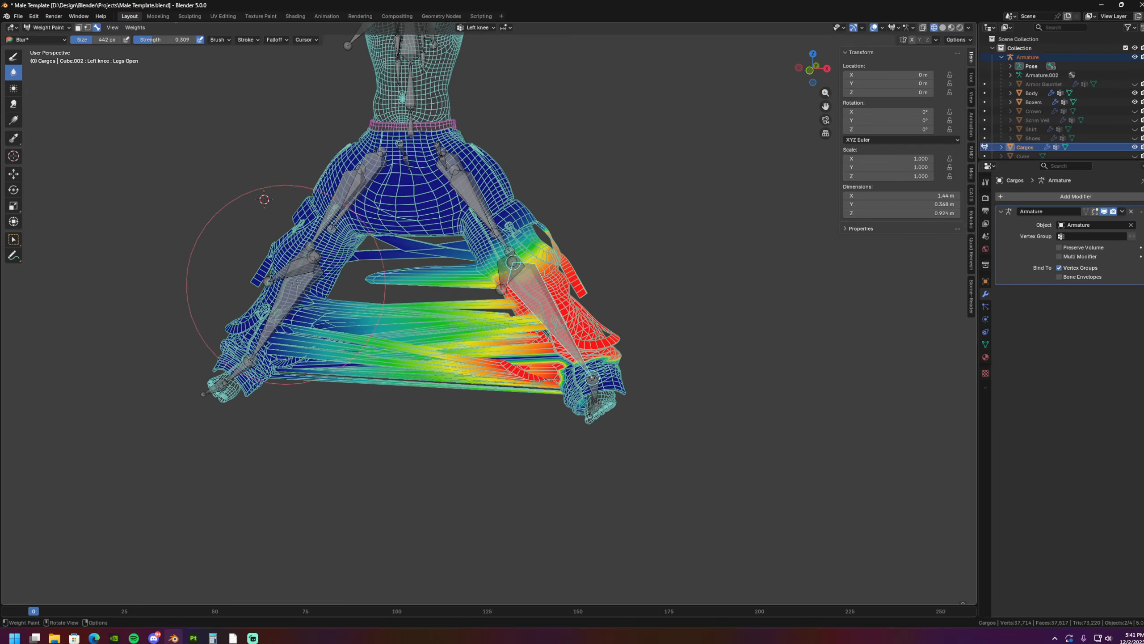
{"action": "middle_click_drag", "start_coordinate": [516, 374], "coordinate": [532, 363]}
- Blur the Right knee weights across the stretched lower-leg geometry, and switch back to the Left knee bone
{"action": "left_click", "coordinate": [272, 323], "text": "ctrl+shift"}
{"action": "middle_click_drag", "start_coordinate": [272, 324], "coordinate": [377, 297], "text": "shift"}
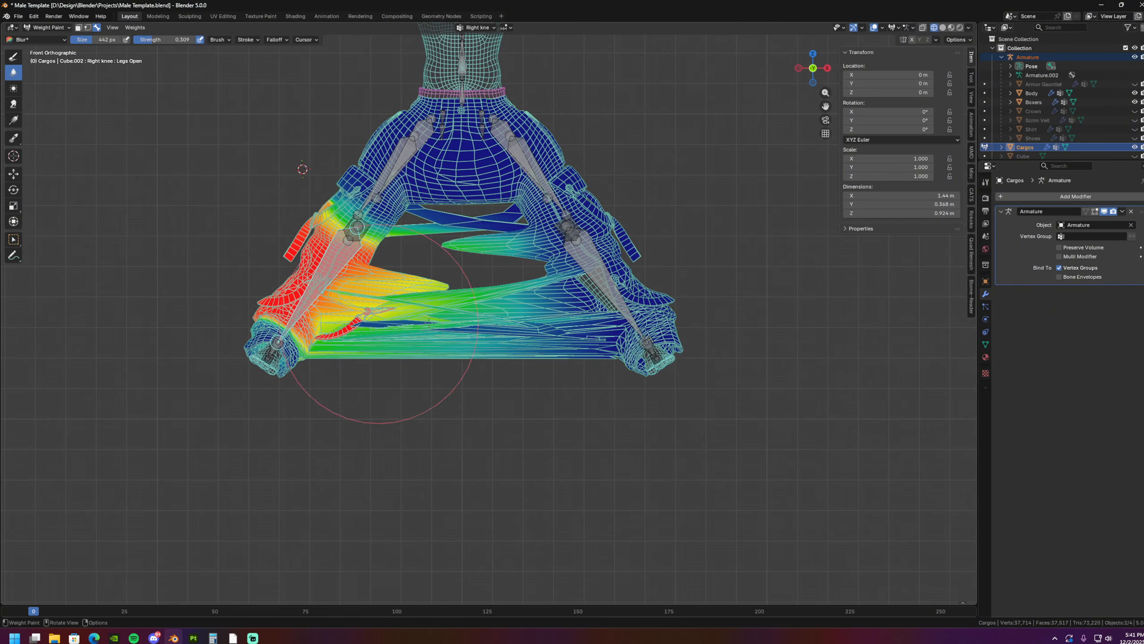
{"action": "left_click", "coordinate": [580, 258], "text": "ctrl"}
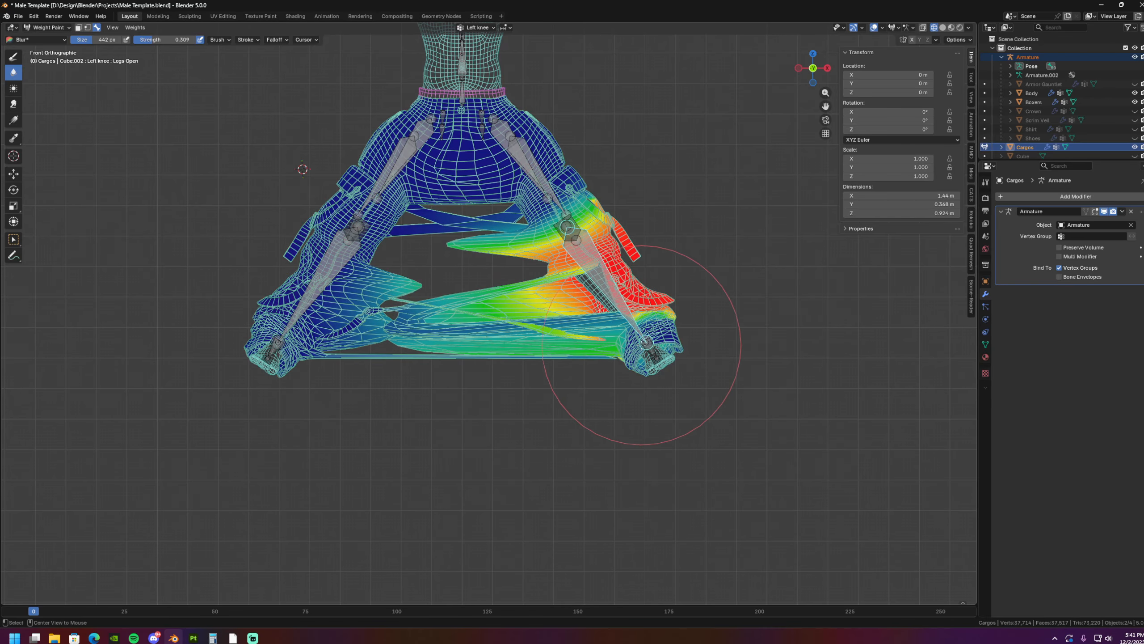
- Blur the Left ankle and Right ankle weights on the strands stretched between the trouser cuffs
{"action": "left_click", "coordinate": [640, 340], "text": "ctrl"}
{"action": "middle_click_drag", "start_coordinate": [623, 440], "coordinate": [577, 333]}
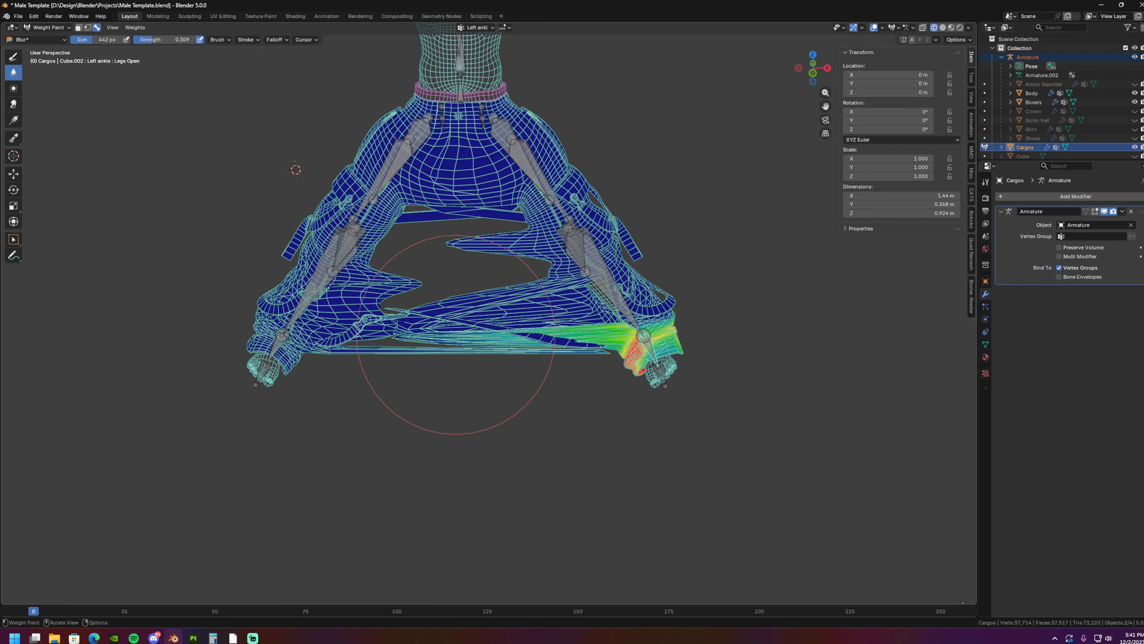
{"action": "left_click", "coordinate": [280, 333], "text": "ctrl"}
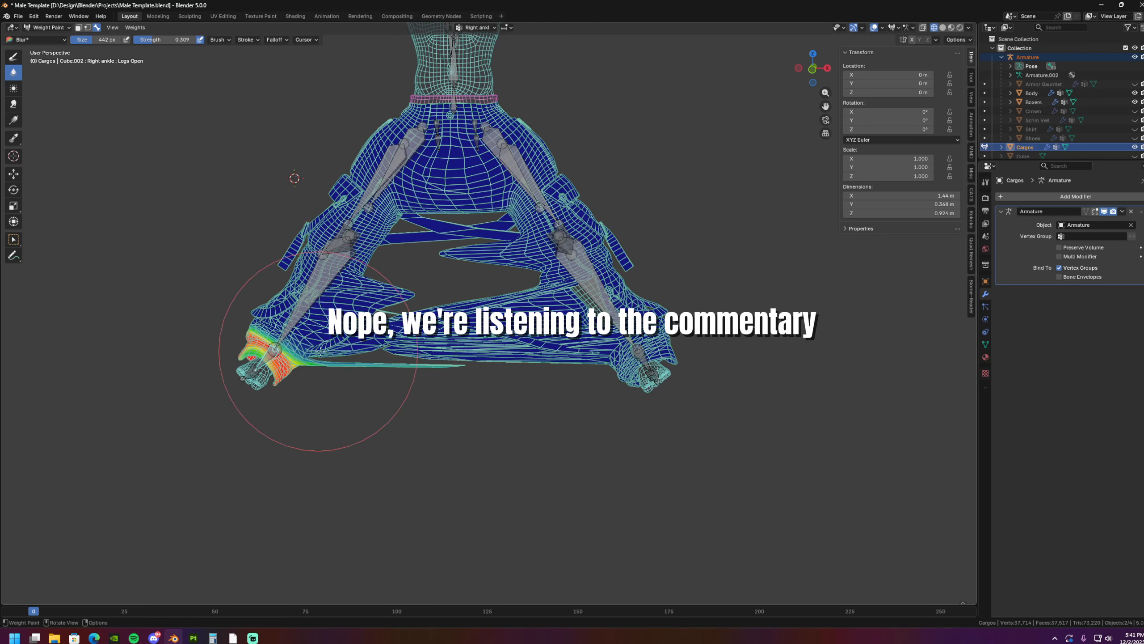
{"action": "middle_click_drag", "start_coordinate": [319, 383], "coordinate": [422, 363]}
{"action": "mouse_move", "coordinate": [421, 363]}
{"action": "middle_mouse_down"}
{"action": "mouse_move", "coordinate": [457, 350]}
{"action": "mouse_move", "coordinate": [435, 353]}
{"action": "middle_mouse_up"}
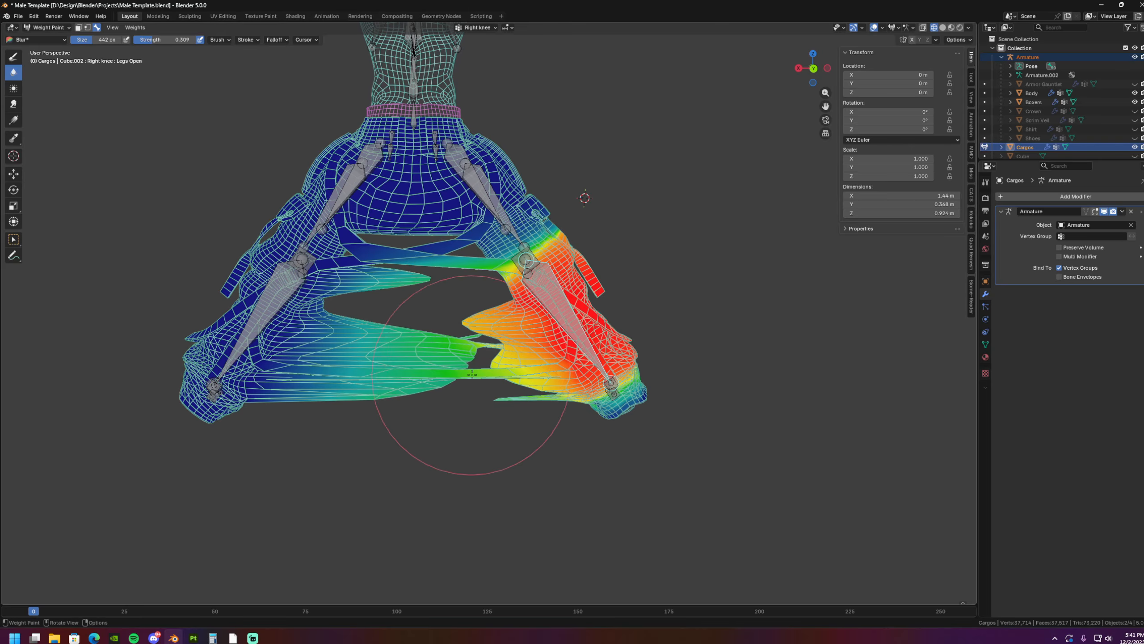
- Select the Left knee bone again and blur its weights on the remaining strands between the lower legs
{"action": "left_click", "coordinate": [274, 298], "text": "ctrl"}
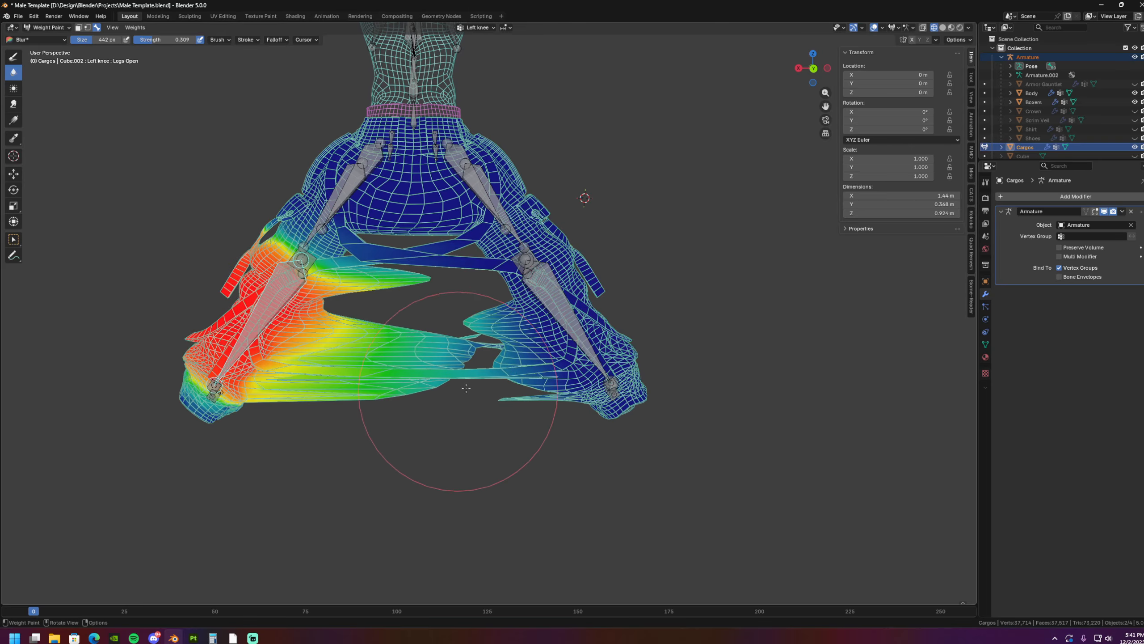
{"action": "left_click_drag", "start_coordinate": [508, 353], "coordinate": [488, 361]}
{"action": "mouse_move", "coordinate": [488, 360]}
{"action": "middle_mouse_down"}
{"action": "mouse_move", "coordinate": [491, 383]}
{"action": "mouse_move", "coordinate": [470, 364]}
{"action": "middle_mouse_up"}
{"action": "scroll", "coordinate": [470, 364], "scroll_direction": "up", "scroll_amount": 2}
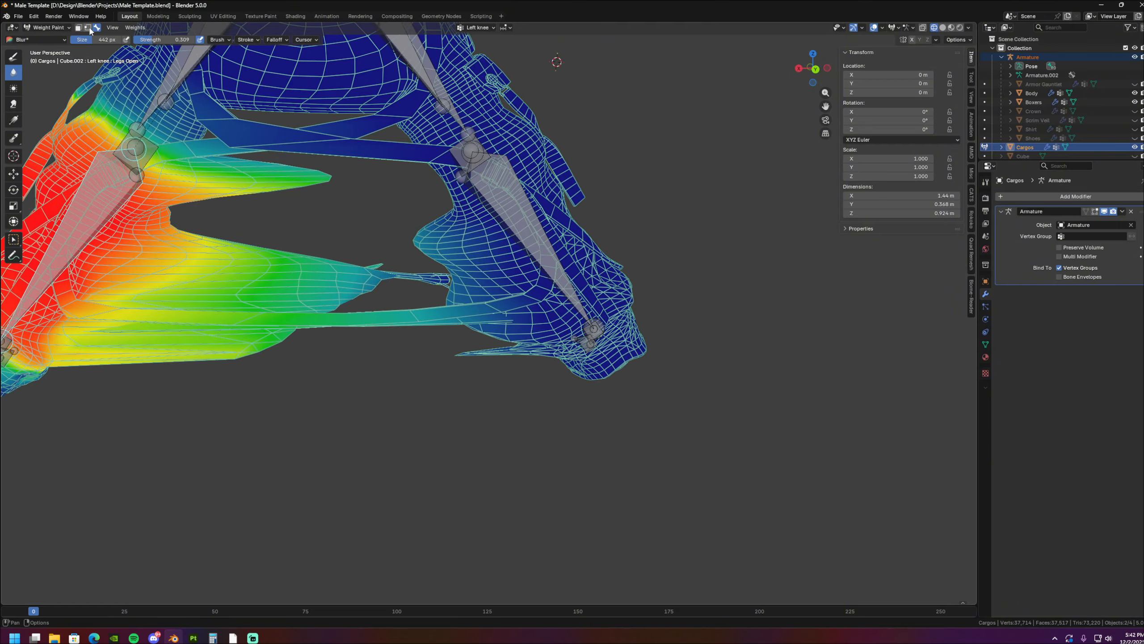
{"action": "middle_click_drag", "start_coordinate": [303, 202], "coordinate": [316, 208], "text": "shift"}
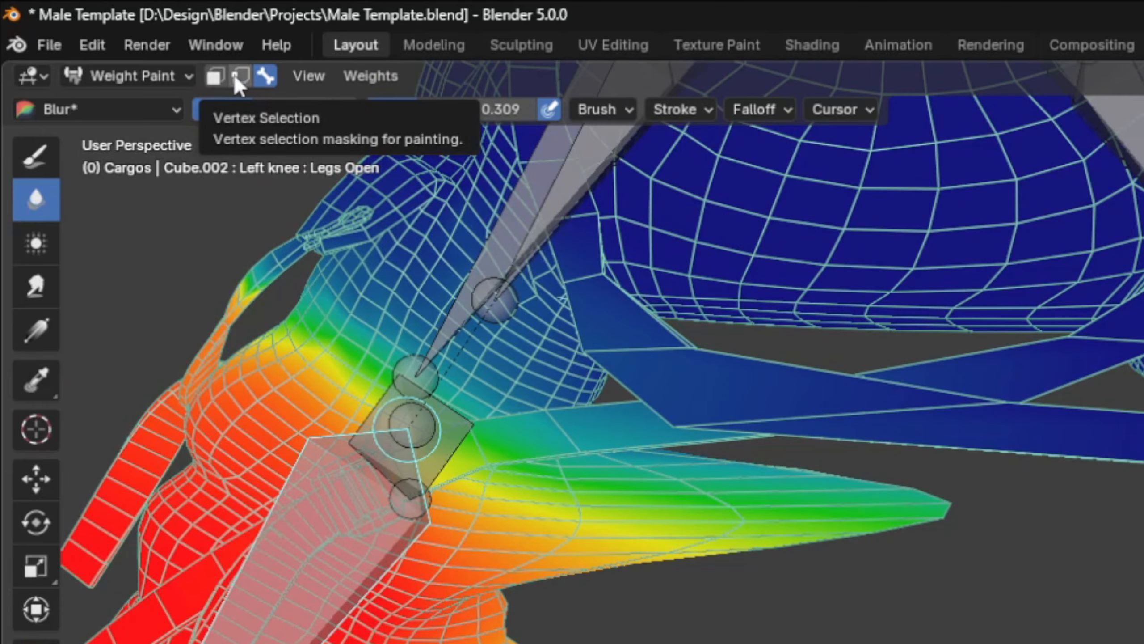
- Enable vertex selection masking and select a vertex in the stretched area of the left lower leg to show its vertex weights
{"action": "left_click", "coordinate": [233, 73]}
{"action": "middle_click_drag", "start_coordinate": [320, 383], "coordinate": [343, 339]}
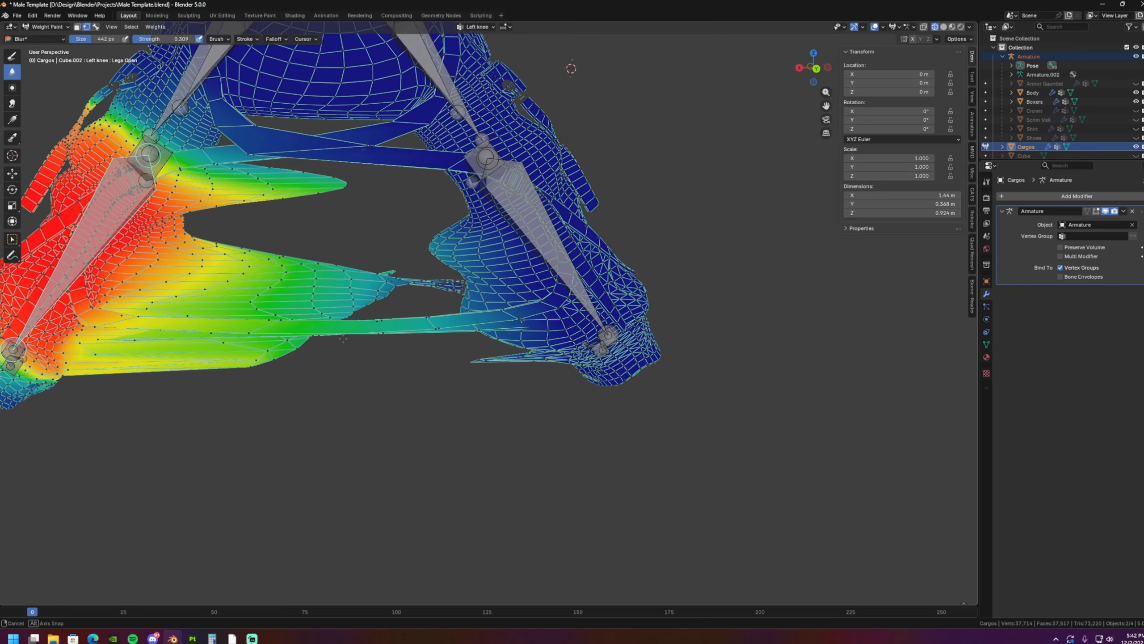
{"action": "scroll", "coordinate": [400, 357], "scroll_direction": "down", "scroll_amount": 4}
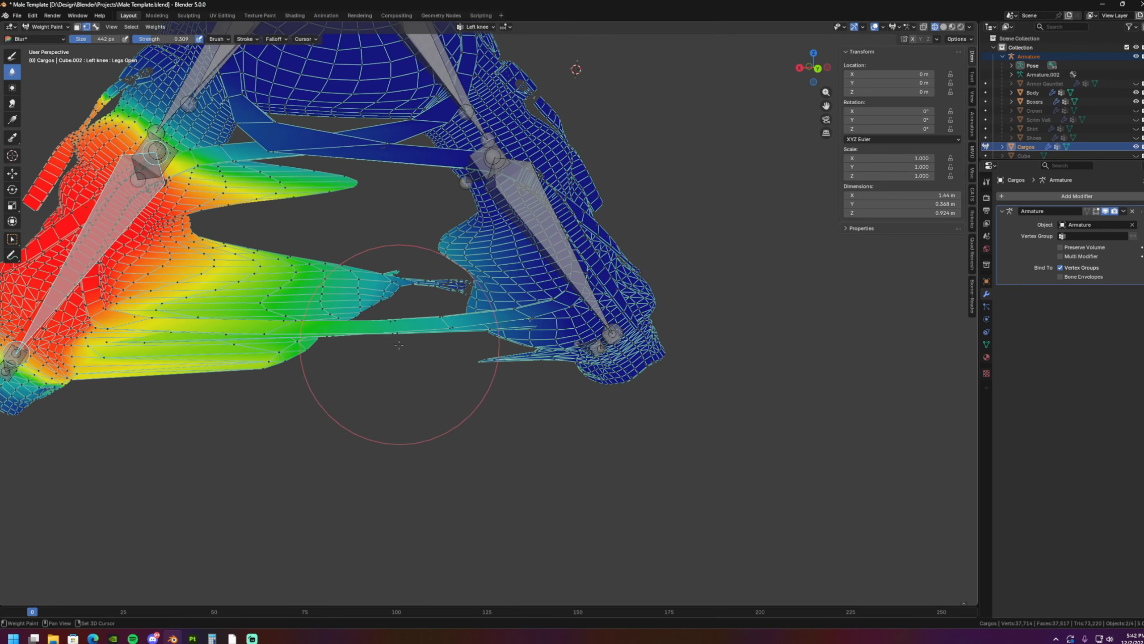
{"action": "scroll", "coordinate": [383, 335], "scroll_direction": "up", "scroll_amount": 2}
{"action": "middle_click_drag", "start_coordinate": [421, 343], "coordinate": [397, 406], "text": "shift"}
{"action": "scroll", "coordinate": [368, 338], "scroll_direction": "down", "scroll_amount": 3}
{"action": "scroll", "coordinate": [370, 340], "scroll_direction": "up", "scroll_amount": 2}
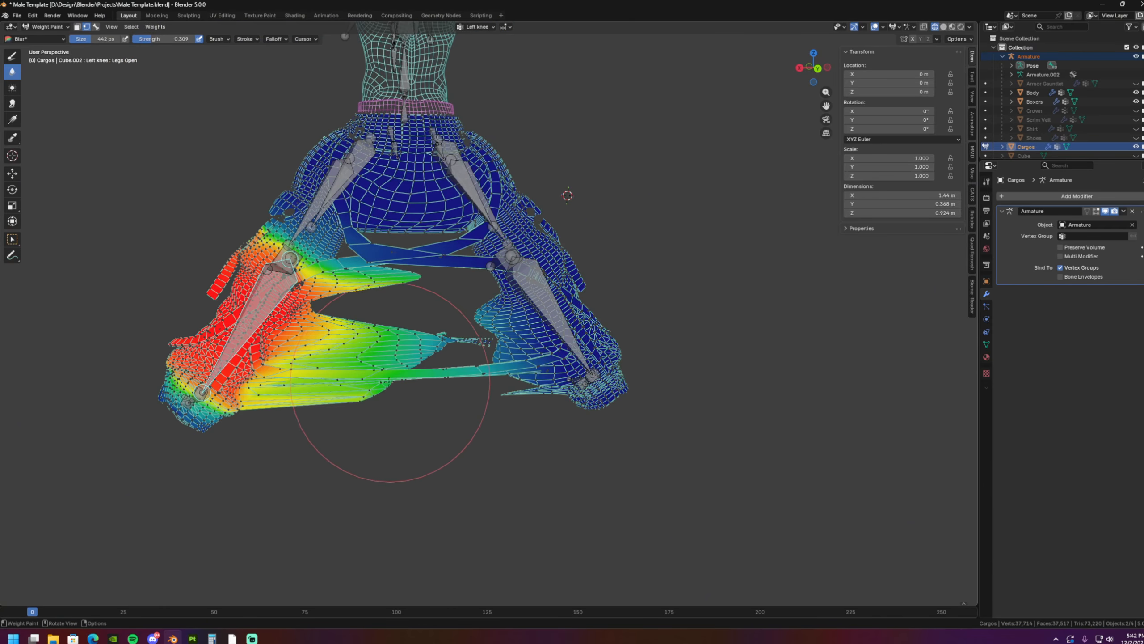
{"action": "left_click", "coordinate": [375, 350], "text": "ctrl+shift"}
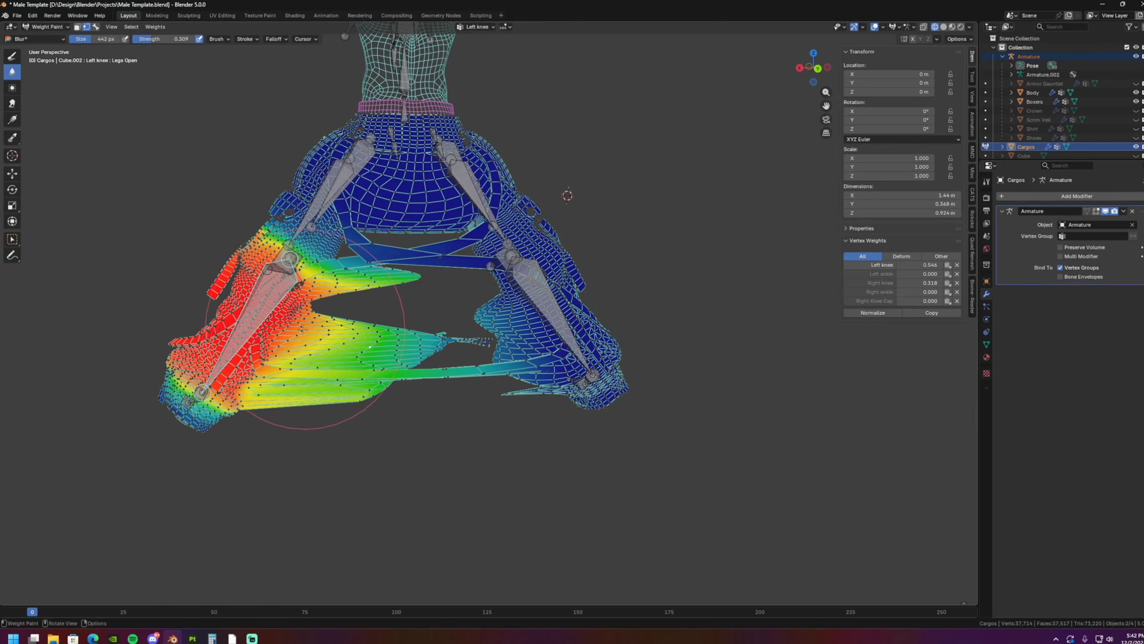
- Clear the vertex selection, and select the whole linked strap of the left lower leg that stretches towards the other leg
{"action": "scroll", "coordinate": [427, 350], "scroll_direction": "up", "scroll_amount": 2}
{"action": "key", "text": "a"}
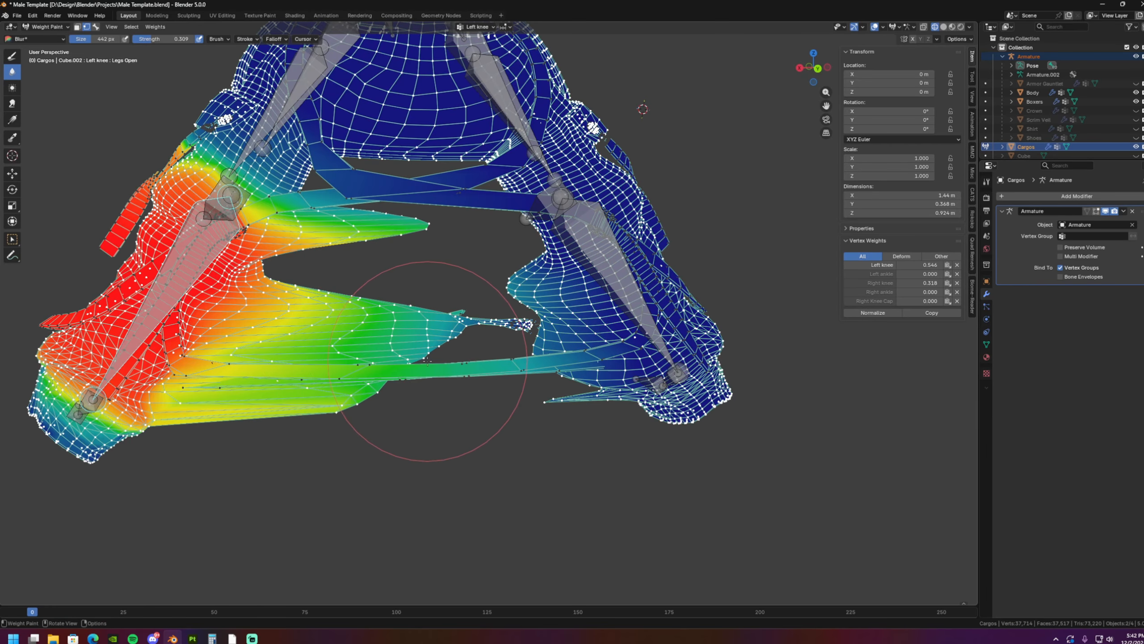
{"action": "scroll", "coordinate": [431, 337], "scroll_direction": "down", "scroll_amount": 4}
{"action": "mouse_move", "coordinate": [351, 329]}
{"action": "middle_mouse_down"}
{"action": "mouse_move", "coordinate": [534, 341]}
{"action": "mouse_move", "coordinate": [466, 362]}
{"action": "middle_mouse_up"}
{"action": "scroll", "coordinate": [508, 394], "scroll_direction": "up", "scroll_amount": 2}
{"action": "key", "text": "alt+a"}
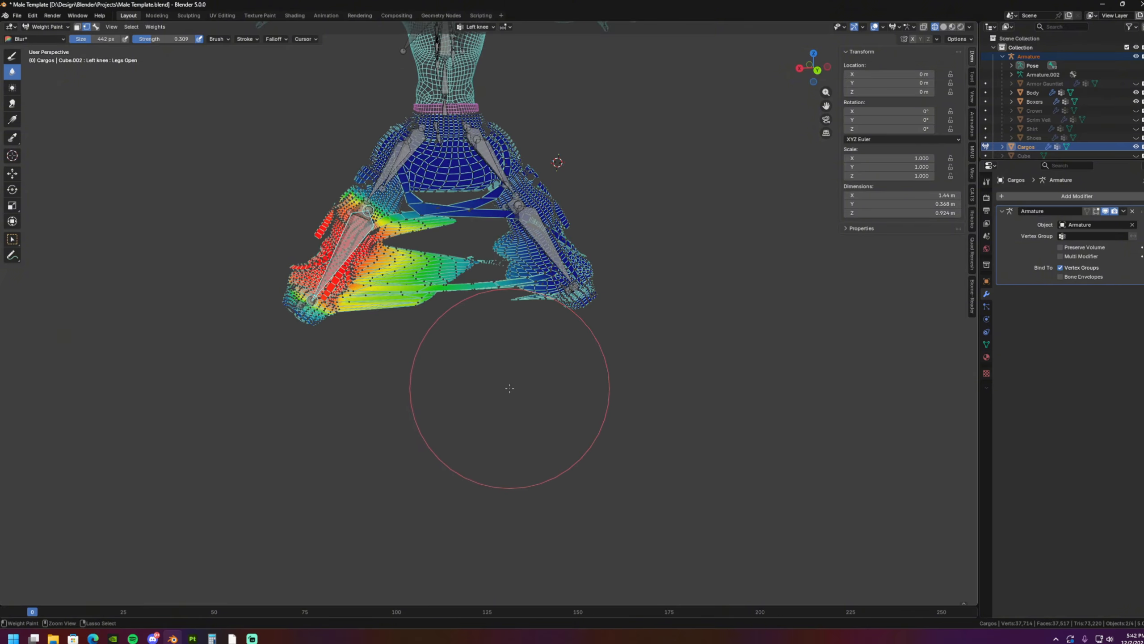
{"action": "scroll", "coordinate": [492, 389], "scroll_direction": "up", "scroll_amount": 4}
{"action": "scroll", "coordinate": [490, 317], "scroll_direction": "up", "scroll_amount": 1}
{"action": "middle_click_drag", "start_coordinate": [460, 307], "coordinate": [584, 336], "text": "shift"}
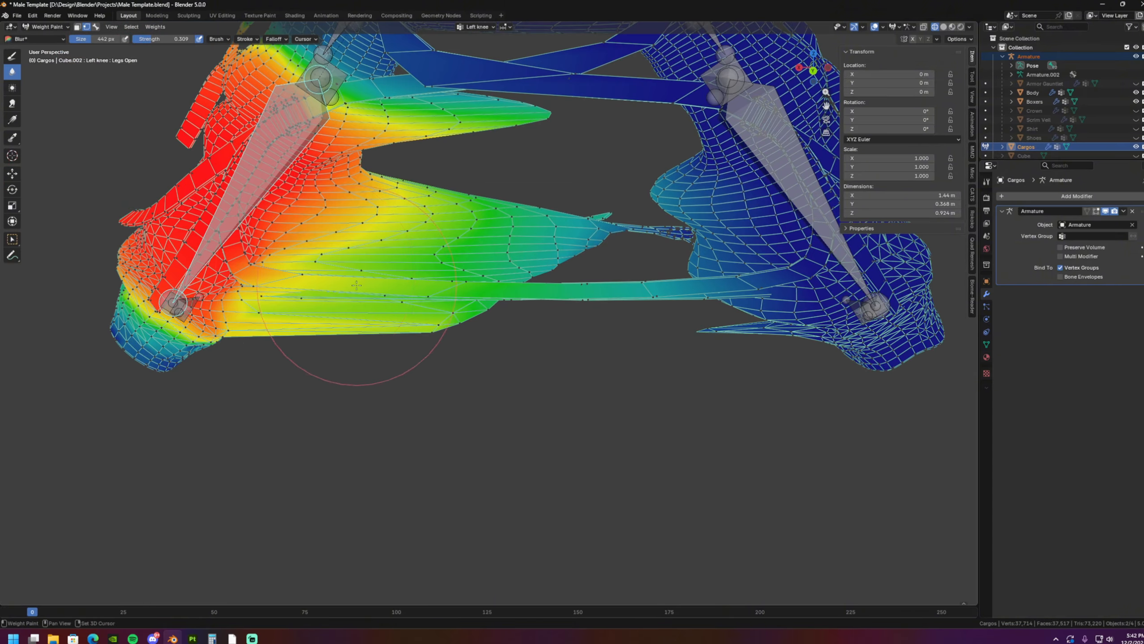
{"action": "middle_click_drag", "start_coordinate": [309, 274], "coordinate": [395, 333], "text": "shift"}
{"action": "mouse_move", "coordinate": [395, 333]}
{"action": "middle_mouse_down"}
{"action": "mouse_move", "coordinate": [418, 333]}
{"action": "mouse_move", "coordinate": [524, 431]}
{"action": "mouse_move", "coordinate": [549, 270]}
{"action": "middle_mouse_up"}
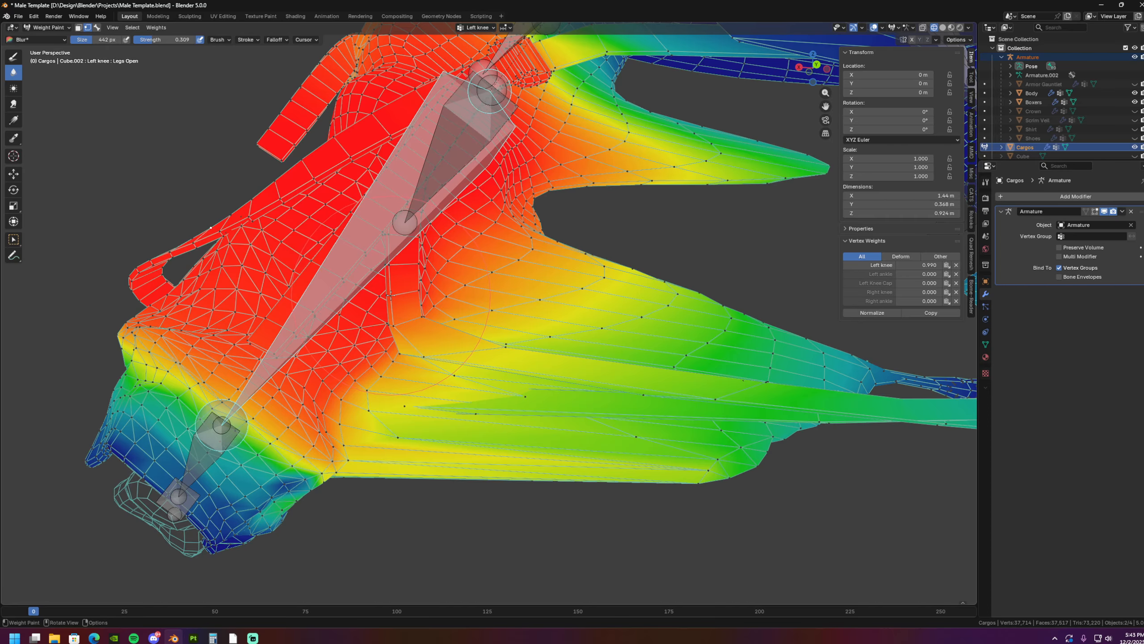
{"action": "mouse_move", "coordinate": [491, 365]}
{"action": "middle_mouse_down"}
{"action": "mouse_move", "coordinate": [622, 357]}
{"action": "mouse_move", "coordinate": [483, 356]}
{"action": "mouse_move", "coordinate": [518, 361]}
{"action": "mouse_move", "coordinate": [485, 447]}
{"action": "mouse_move", "coordinate": [498, 429]}
{"action": "mouse_move", "coordinate": [478, 396]}
{"action": "middle_mouse_up"}
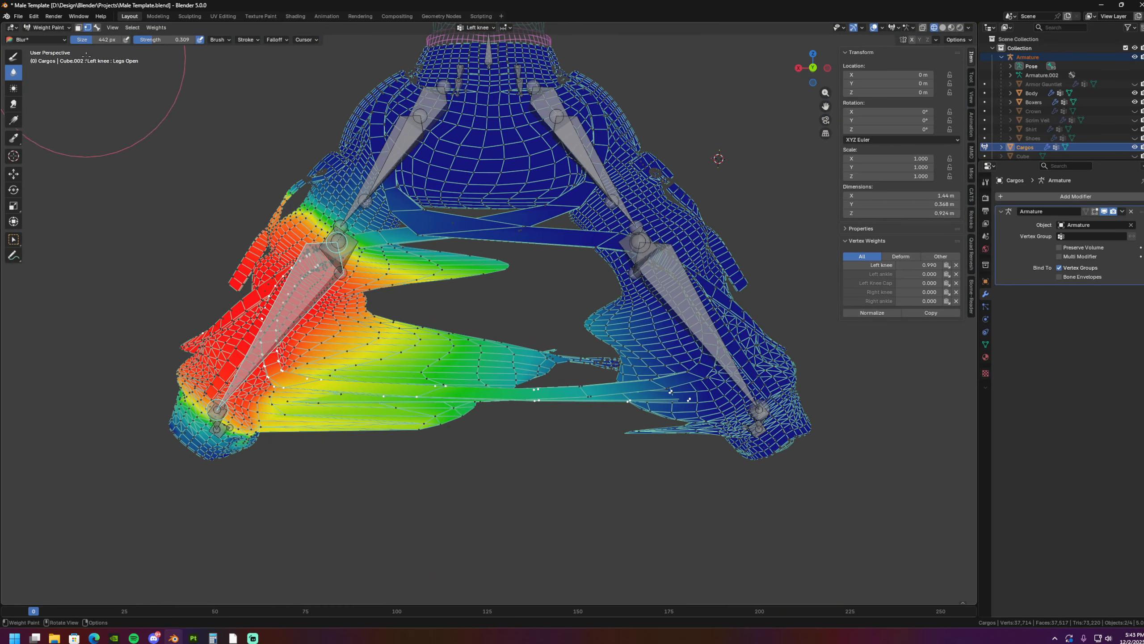
- Make Right knee the active bone, and return to vertex selection masking with the left leg's strap still selected
{"action": "left_click", "coordinate": [98, 30]}
{"action": "middle_click_drag", "start_coordinate": [630, 270], "coordinate": [579, 266], "text": "shift"}
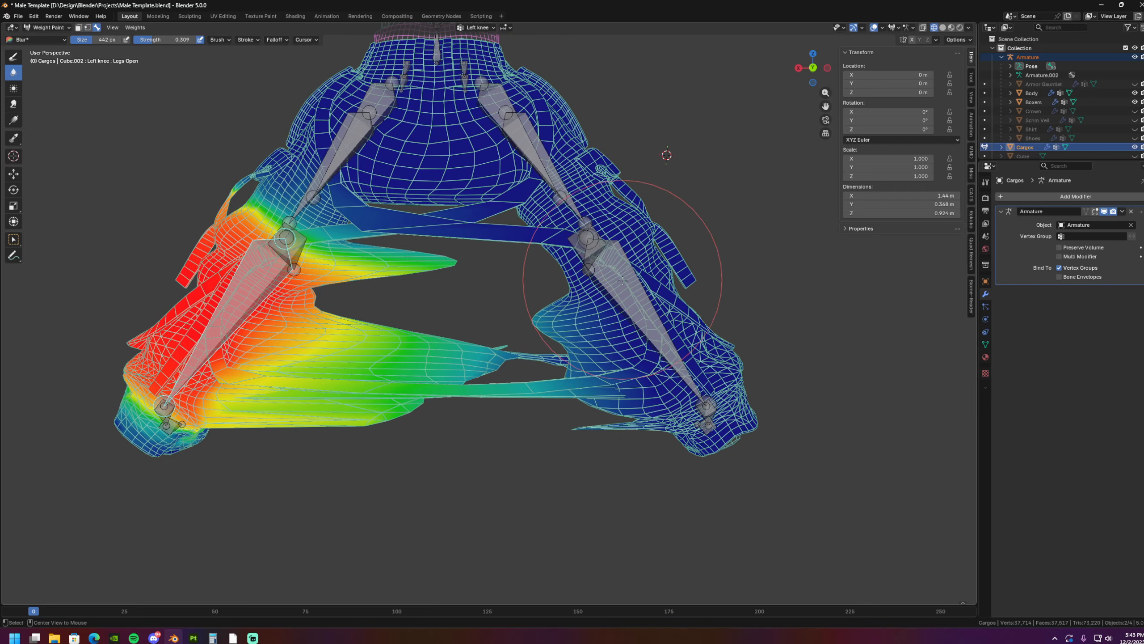
{"action": "left_click", "coordinate": [630, 293]}
{"action": "scroll", "coordinate": [522, 371], "scroll_direction": "up", "scroll_amount": 4}
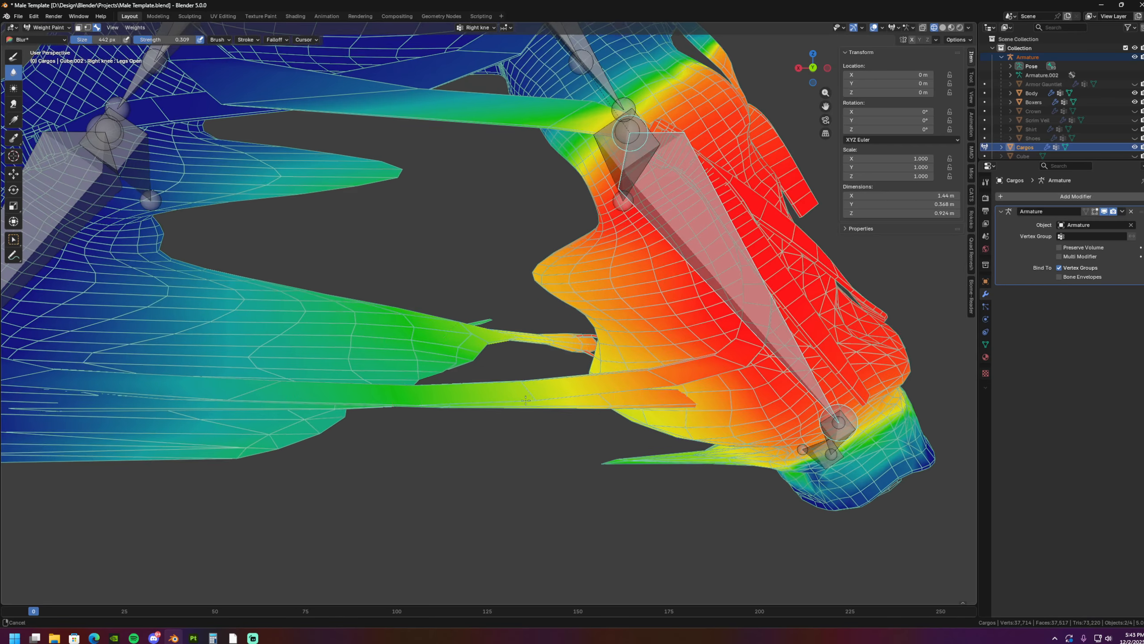
{"action": "middle_click_drag", "start_coordinate": [523, 371], "coordinate": [540, 368], "text": "shift"}
{"action": "left_click", "coordinate": [89, 28]}
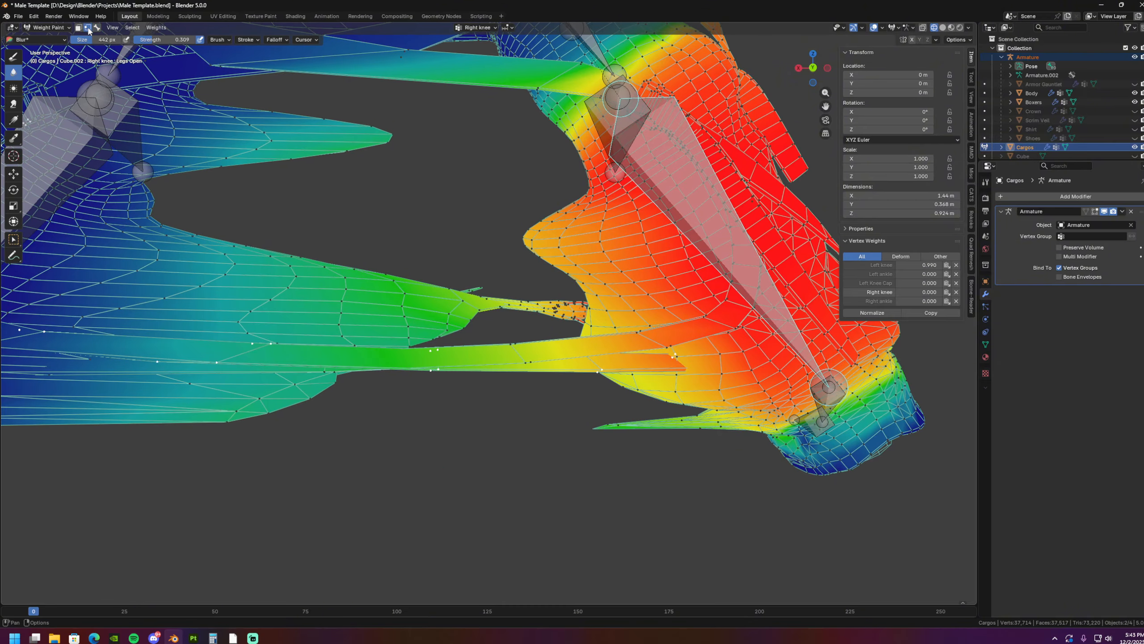
{"action": "scroll", "coordinate": [631, 329], "scroll_direction": "down", "scroll_amount": 2}
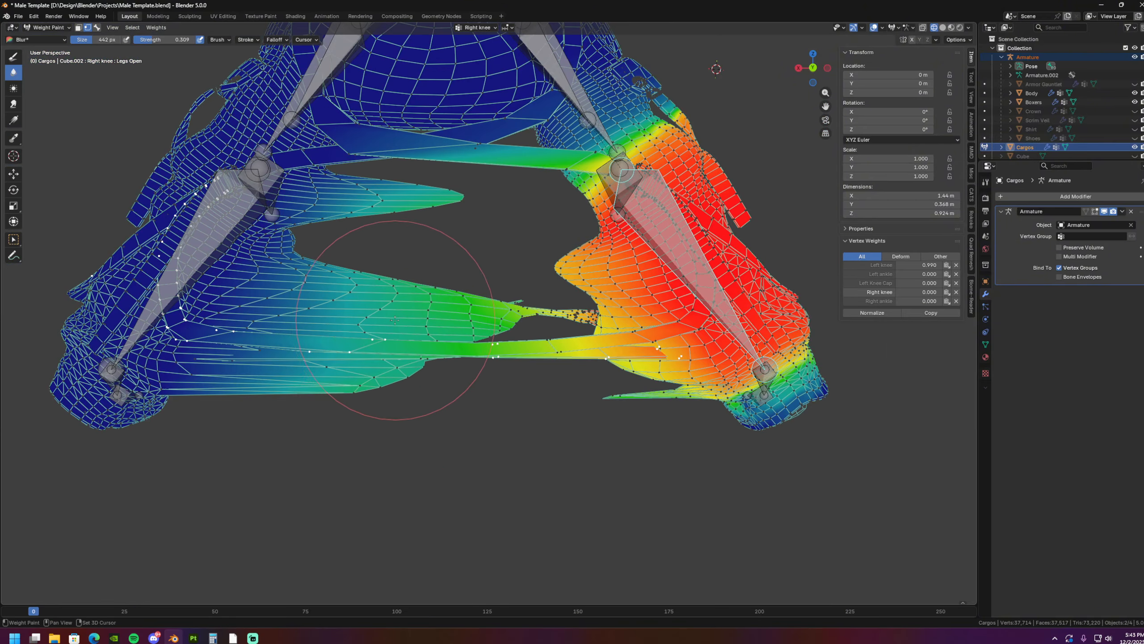
{"action": "middle_click_drag", "start_coordinate": [413, 322], "coordinate": [368, 327], "text": "shift"}
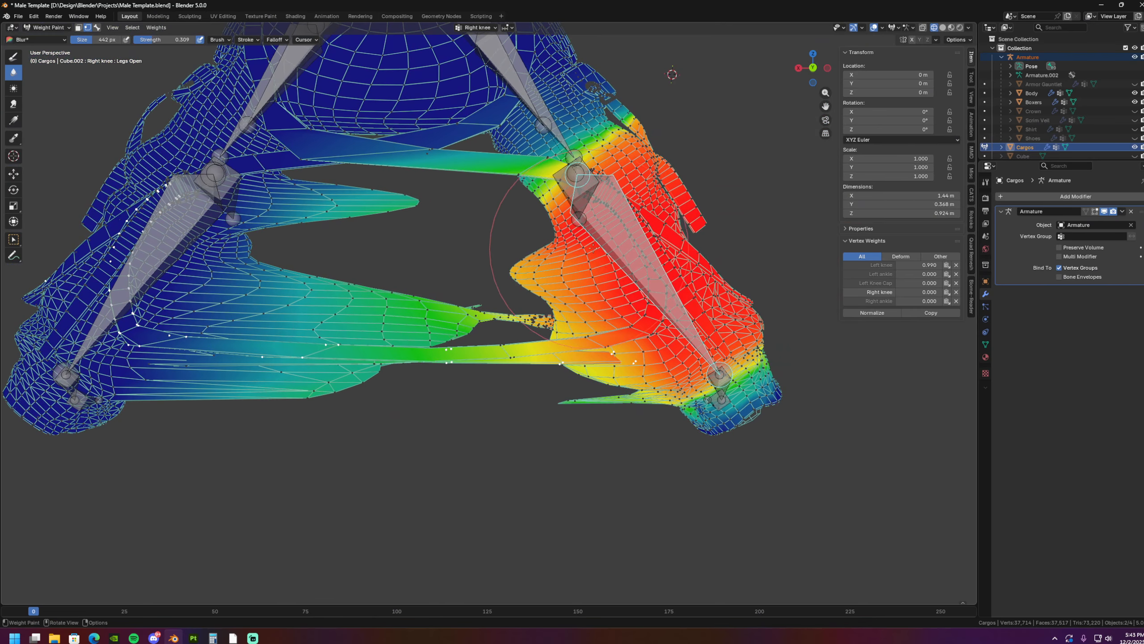
- Remove the selected left strap's Right knee weights with a linear Gradient at weight 0 and strength 1
{"action": "left_click", "coordinate": [21, 121]}
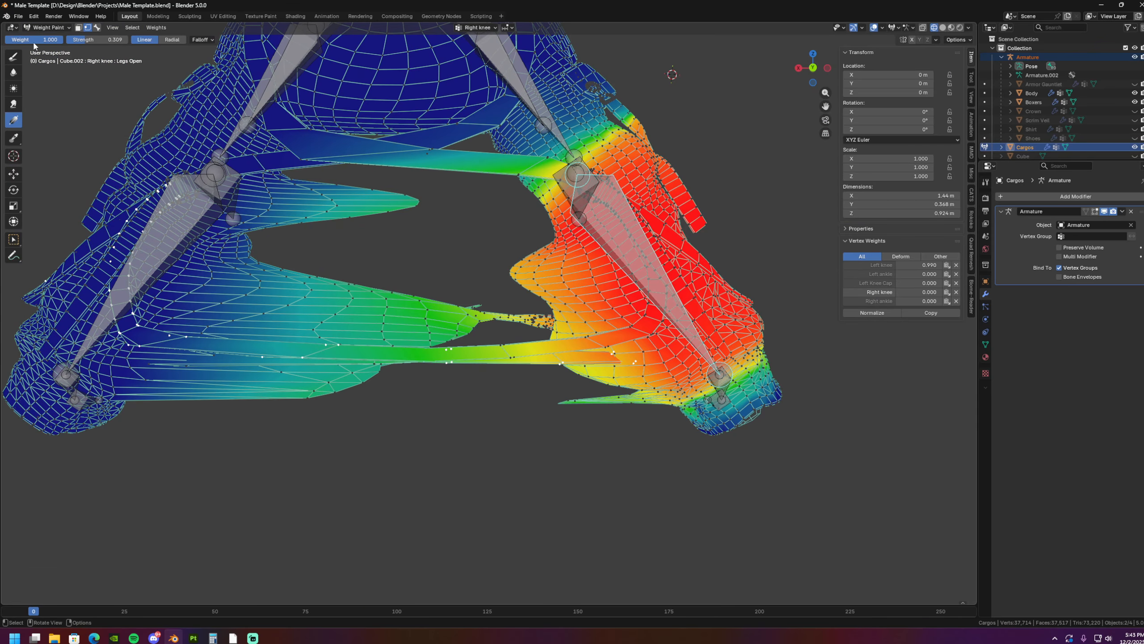
{"action": "left_click_drag", "start_coordinate": [48, 39], "coordinate": [6, 42]}
{"action": "left_click_drag", "start_coordinate": [87, 42], "coordinate": [113, 42]}
{"action": "middle_click_drag", "start_coordinate": [342, 189], "coordinate": [347, 176], "text": "shift"}
{"action": "middle_click_drag", "start_coordinate": [412, 230], "coordinate": [415, 232]}
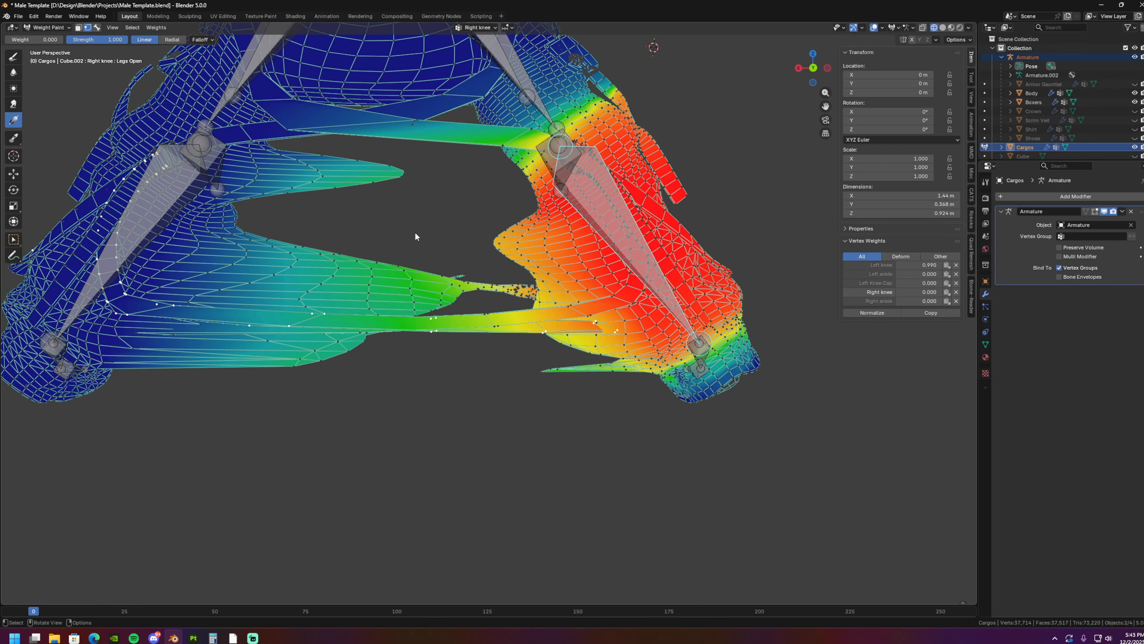
{"action": "left_click_drag", "start_coordinate": [416, 233], "coordinate": [448, 178]}
{"action": "key", "text": "ctrl+z"}
{"action": "middle_click_drag", "start_coordinate": [328, 235], "coordinate": [363, 255], "text": "shift"}
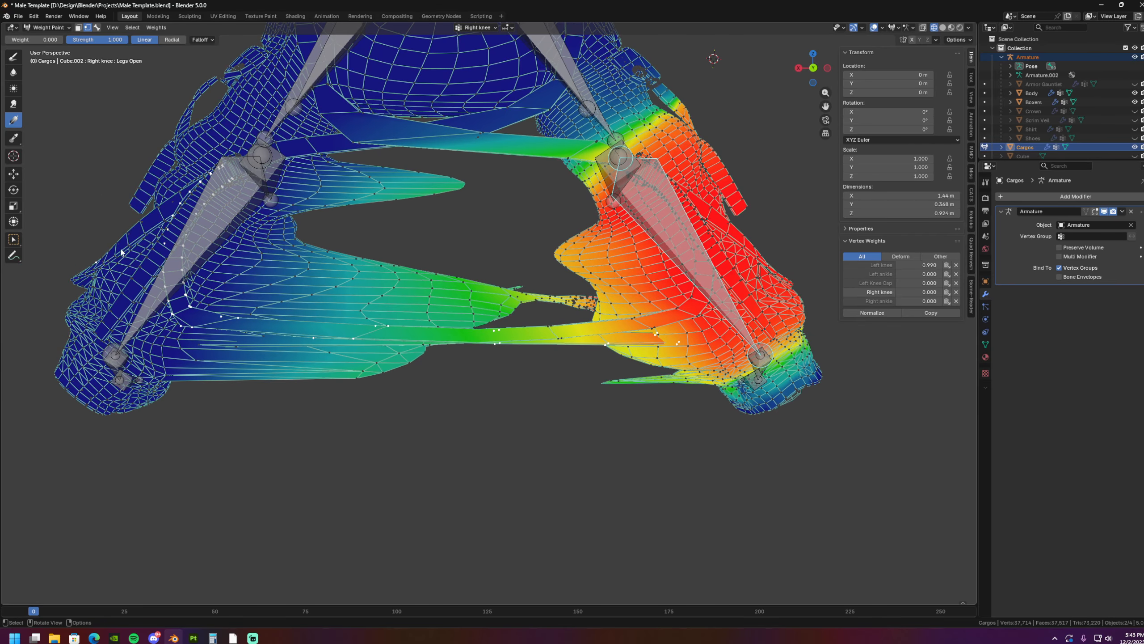
{"action": "left_click_drag", "start_coordinate": [141, 256], "coordinate": [43, 250]}
{"action": "middle_click_drag", "start_coordinate": [680, 268], "coordinate": [702, 260], "text": "shift"}
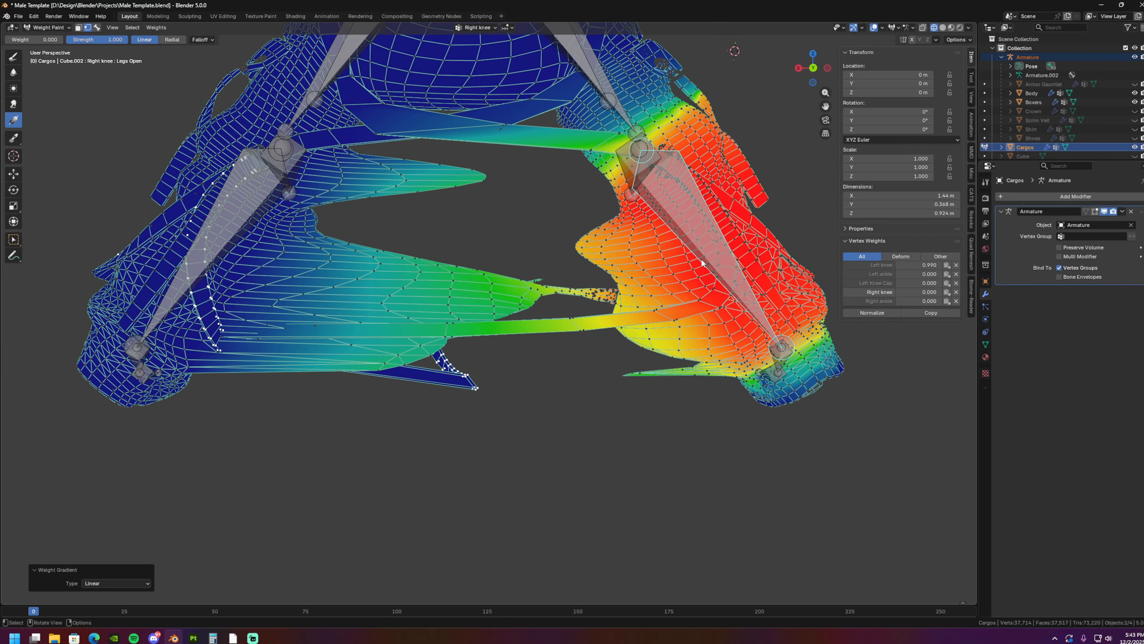
{"action": "middle_click_drag", "start_coordinate": [735, 297], "coordinate": [719, 287], "text": "shift"}
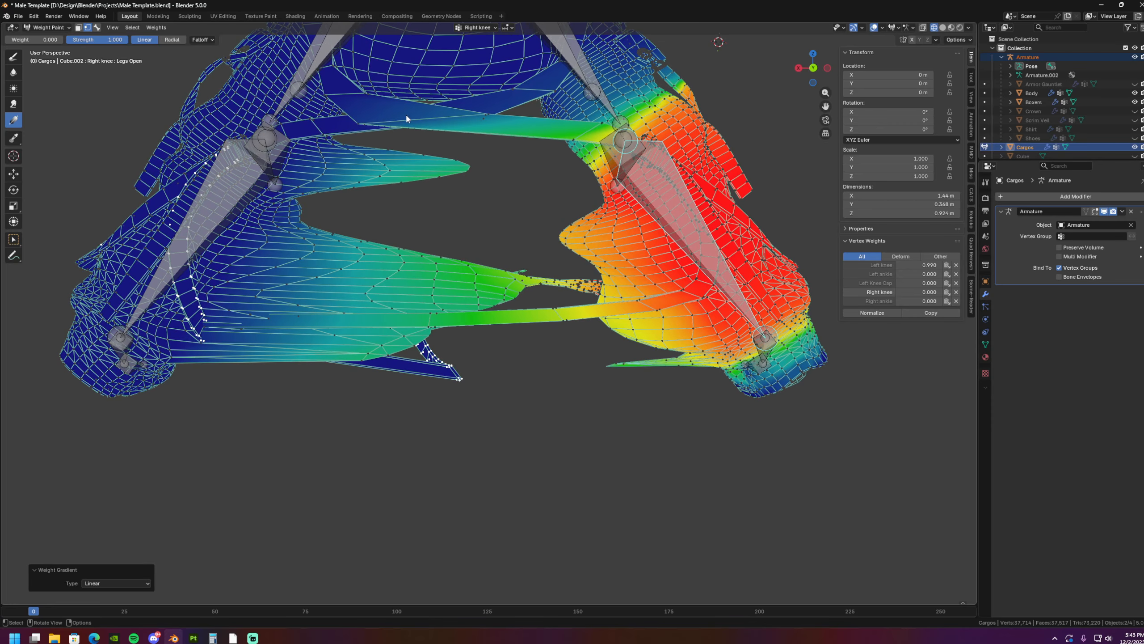
- Return to vertex selection masking and select the linked strap stretched from the right lower leg
{"action": "left_click", "coordinate": [98, 28]}
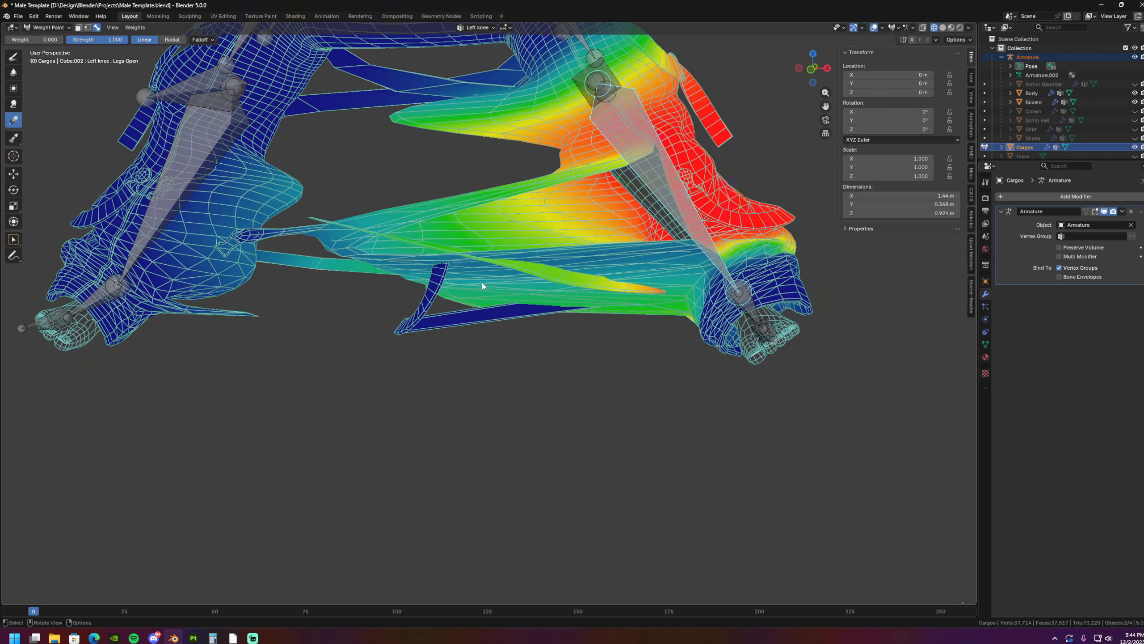
{"action": "middle_click_drag", "start_coordinate": [482, 284], "coordinate": [512, 374]}
{"action": "middle_click_drag", "start_coordinate": [495, 351], "coordinate": [538, 338]}
{"action": "left_click", "coordinate": [273, 253], "text": "ctrl+shift"}
{"action": "middle_click_drag", "start_coordinate": [428, 303], "coordinate": [440, 316]}
{"action": "mouse_move", "coordinate": [440, 316]}
{"action": "middle_mouse_down", "text": "shift"}
{"action": "mouse_move", "coordinate": [463, 327]}
{"action": "mouse_move", "coordinate": [455, 323]}
{"action": "middle_mouse_up", "text": "shift"}
{"action": "left_click", "coordinate": [88, 28]}
{"action": "middle_click_drag", "start_coordinate": [266, 295], "coordinate": [422, 316]}
{"action": "middle_click_drag", "start_coordinate": [422, 316], "coordinate": [518, 356], "text": "shift"}
{"action": "left_click", "coordinate": [578, 358]}
- Make Left knee the active bone and apply a zero-weight linear Gradient across the selected right-leg strap
{"action": "left_click", "coordinate": [96, 28]}
{"action": "left_click", "coordinate": [177, 200], "text": "ctrl"}
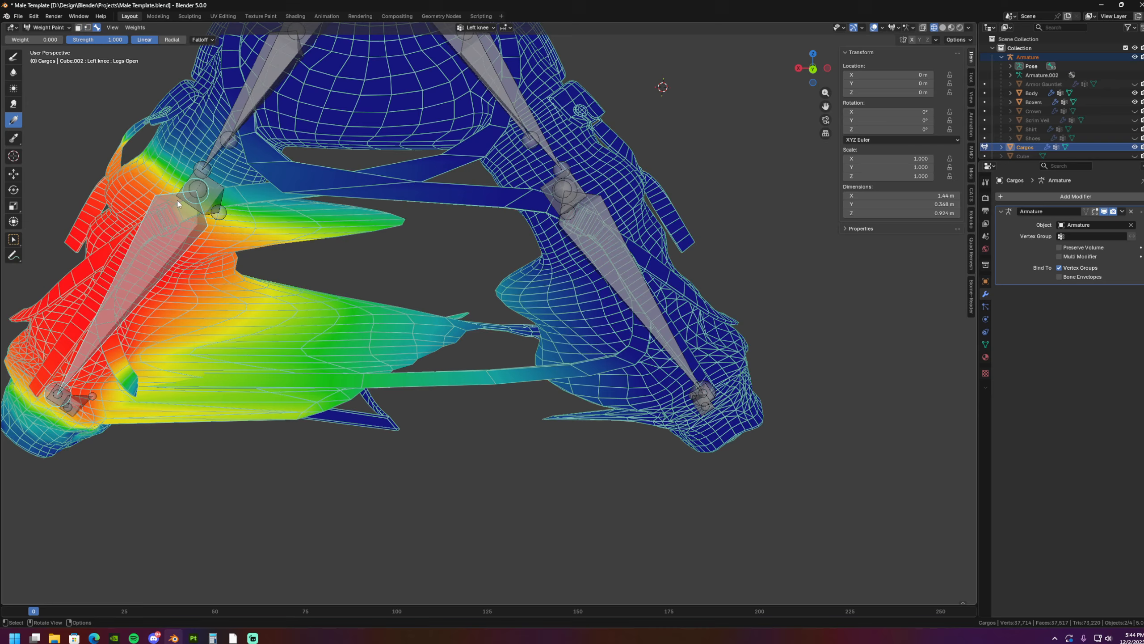
{"action": "left_click", "coordinate": [88, 28]}
{"action": "left_click_drag", "start_coordinate": [513, 223], "coordinate": [512, 185]}
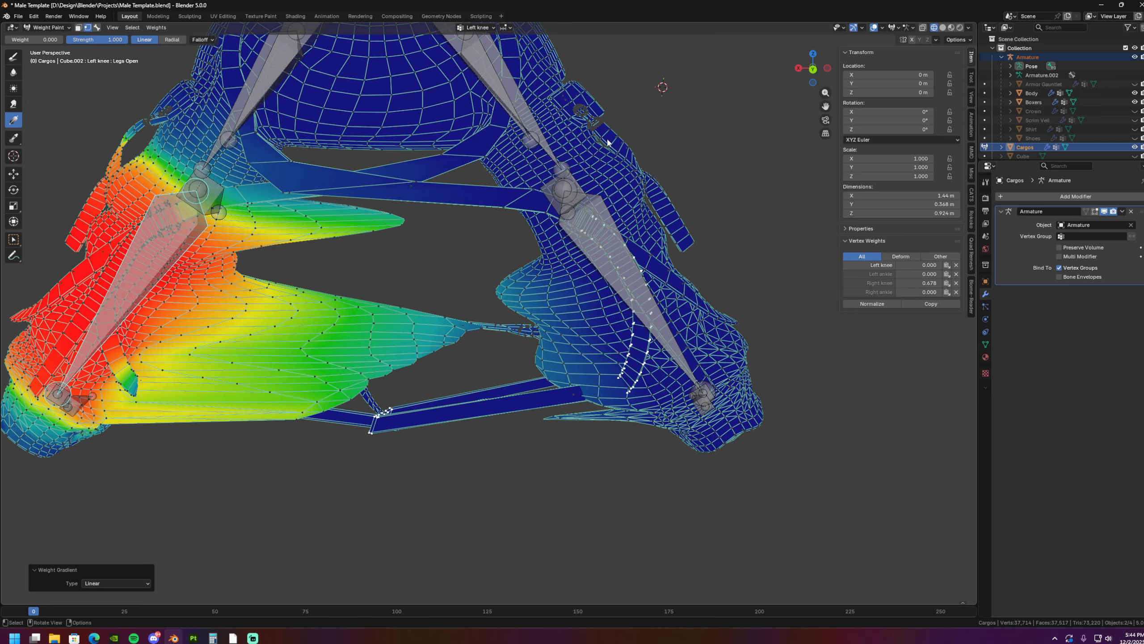
{"action": "middle_click_drag", "start_coordinate": [440, 344], "coordinate": [401, 312], "text": "shift"}
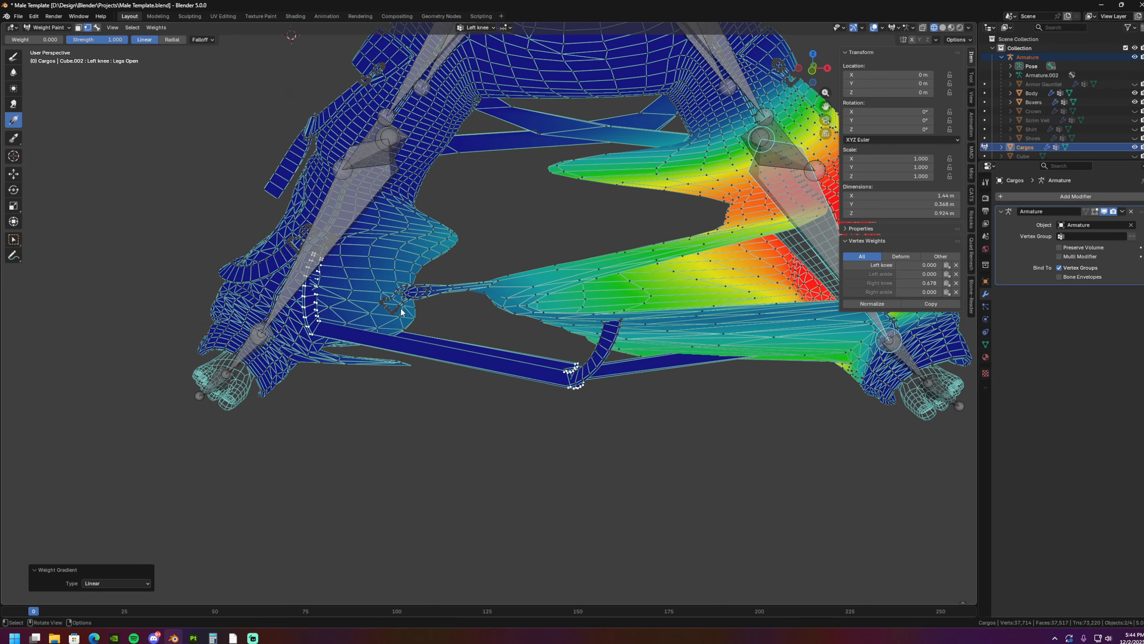
- Make Right knee the active bone, and apply a linear Gradient at weight 1 across the selected right-leg strap
{"action": "left_click", "coordinate": [97, 28]}
{"action": "left_click", "coordinate": [356, 205]}
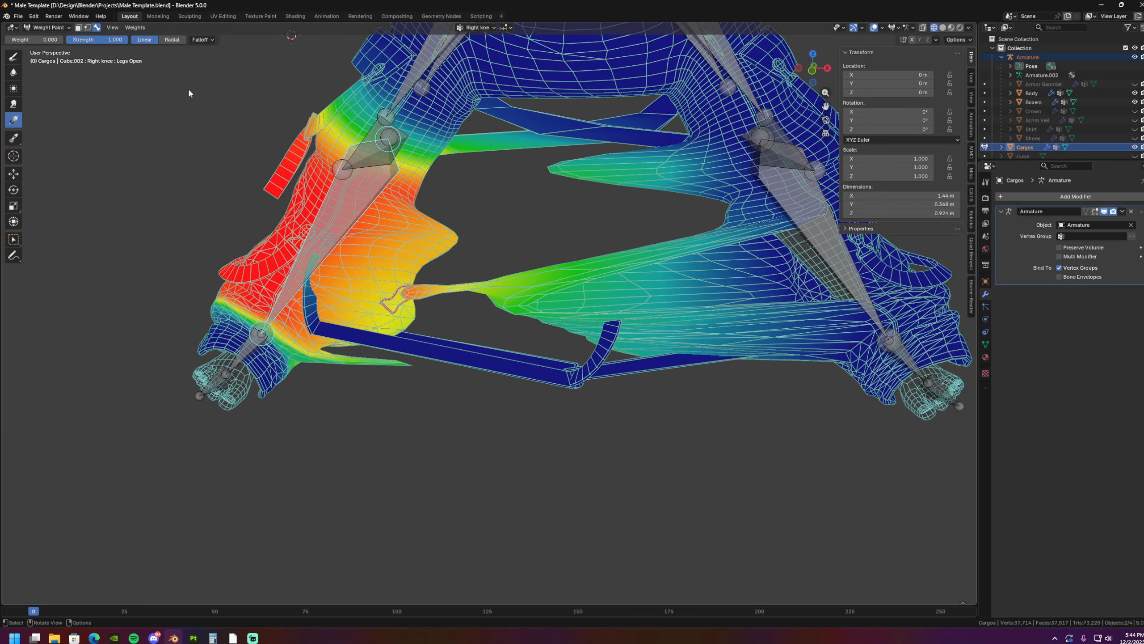
{"action": "left_click", "coordinate": [88, 28]}
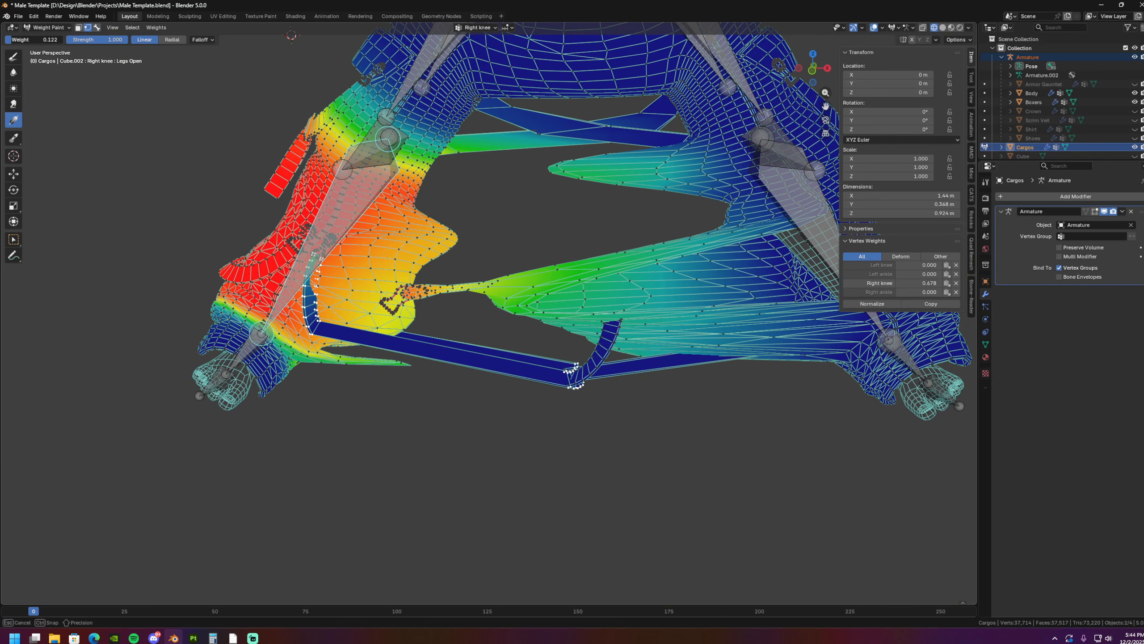
{"action": "scroll", "coordinate": [152, 247], "scroll_direction": "up", "scroll_amount": 2}
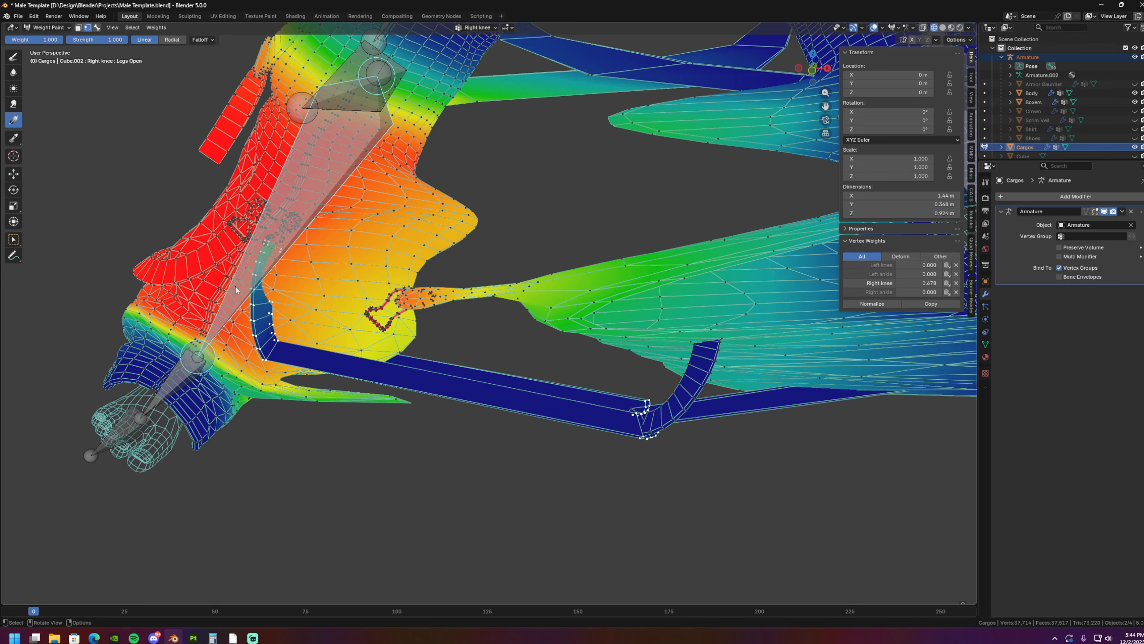
{"action": "left_click_drag", "start_coordinate": [275, 311], "coordinate": [142, 272]}
{"action": "left_click_drag", "start_coordinate": [45, 246], "coordinate": [43, 245]}
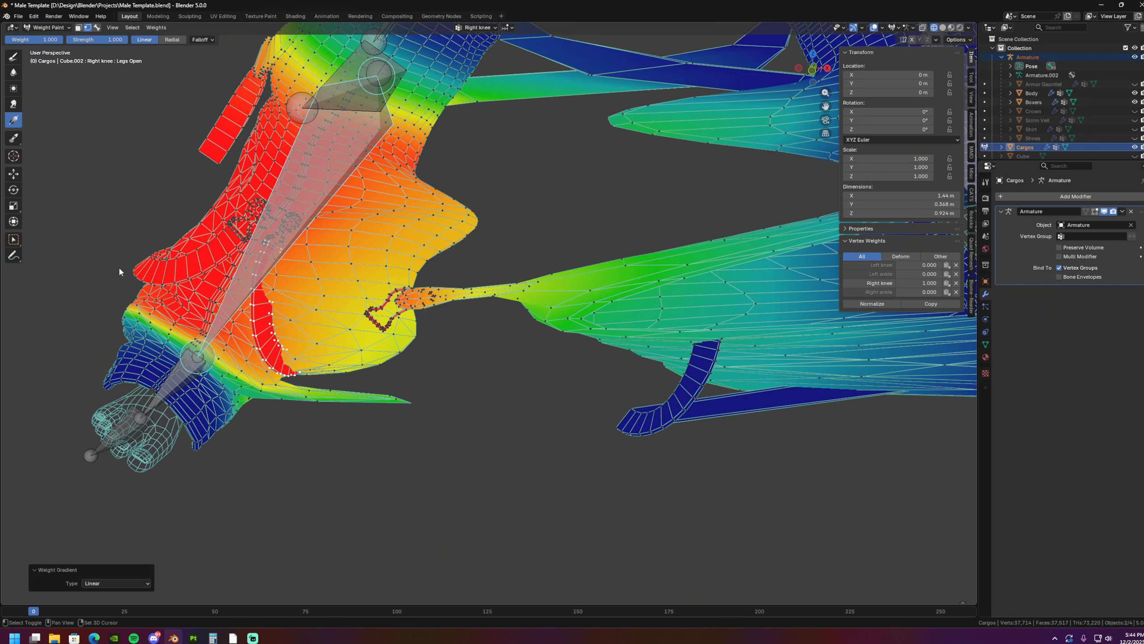
- Draw the full-weight Right knee gradient over the right-leg strap again and check the legs in front view
{"action": "middle_click_drag", "start_coordinate": [119, 271], "coordinate": [141, 284], "text": "shift"}
{"action": "left_click_drag", "start_coordinate": [244, 306], "coordinate": [120, 138]}
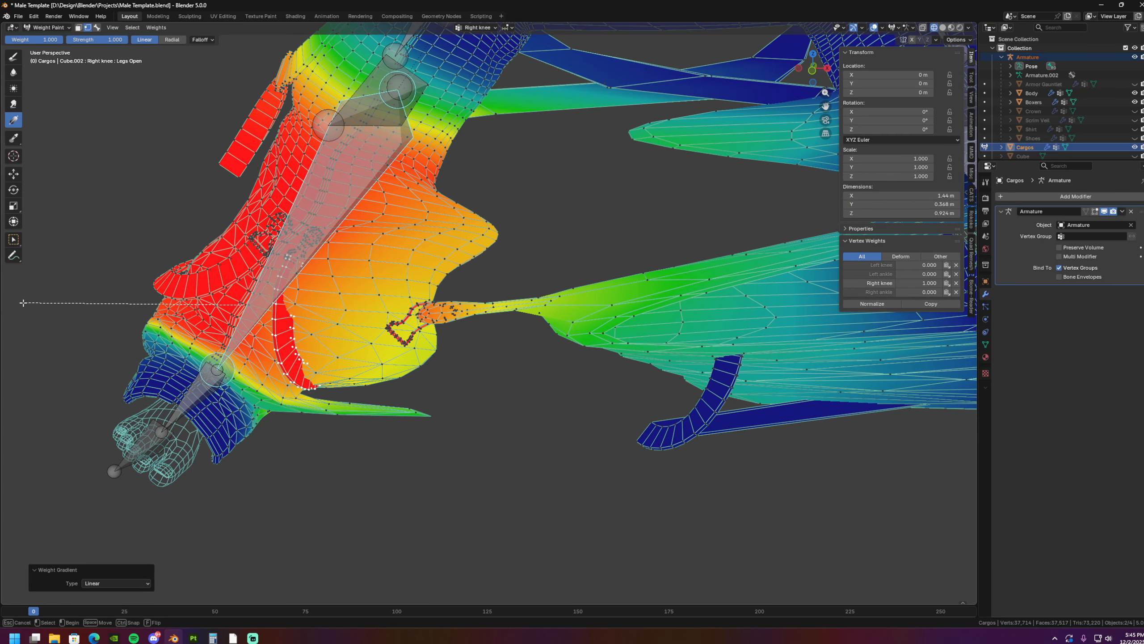
{"action": "left_click_drag", "start_coordinate": [50, 307], "coordinate": [51, 308]}
{"action": "key", "text": "KP_1"}
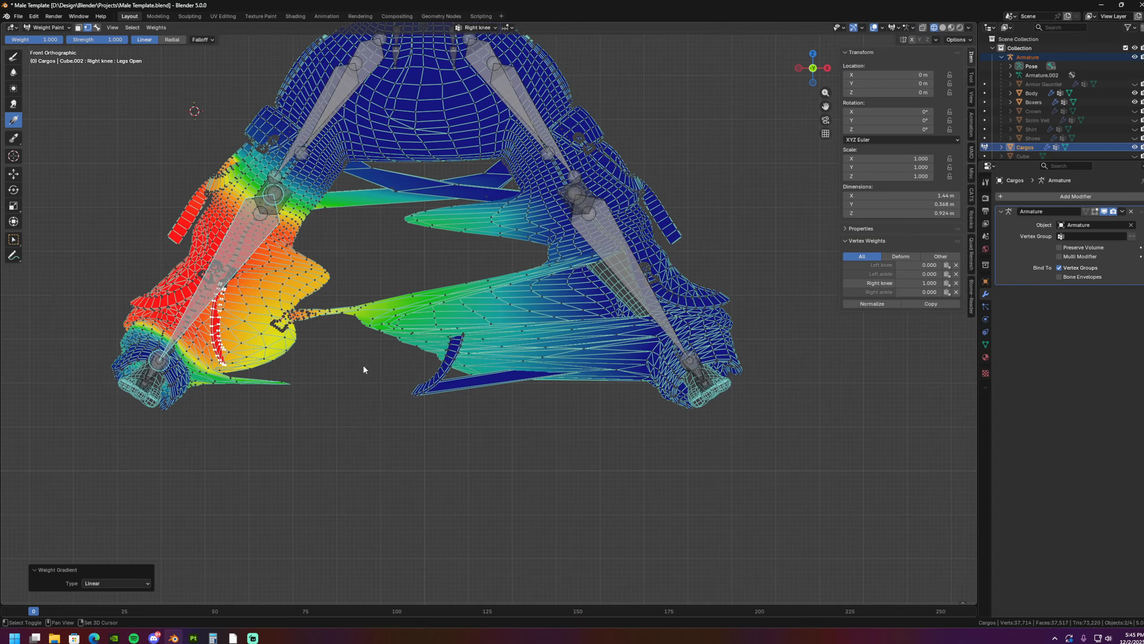
{"action": "middle_click_drag", "start_coordinate": [370, 368], "coordinate": [435, 374]}
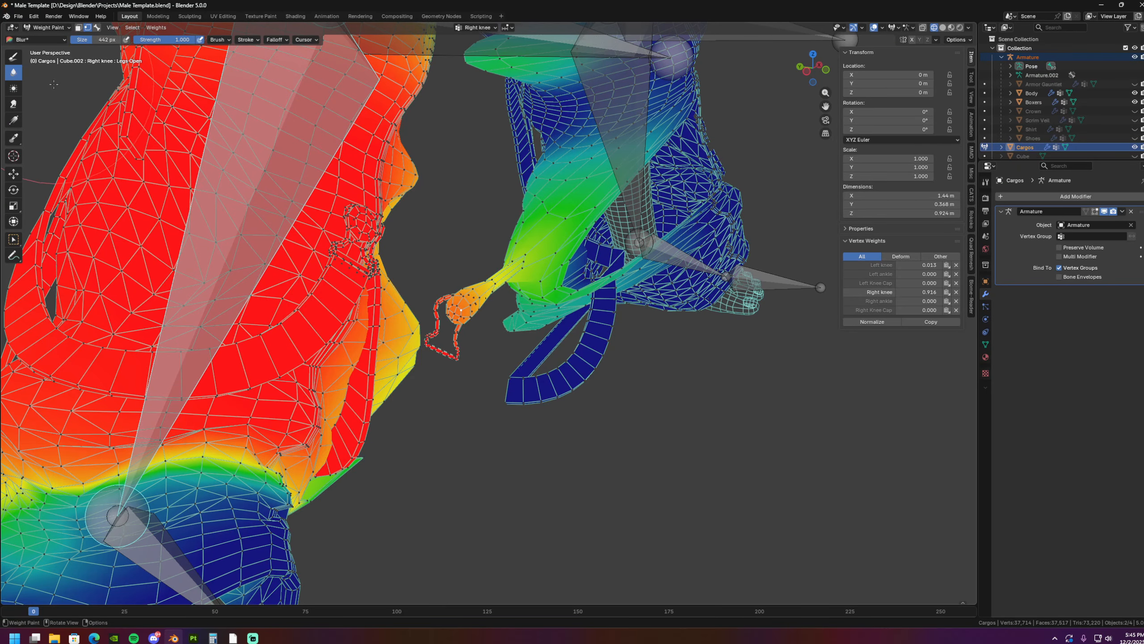
- Return to the Gradient tool with bone selection enabled, and set its weight to 0
{"action": "left_click", "coordinate": [13, 121]}
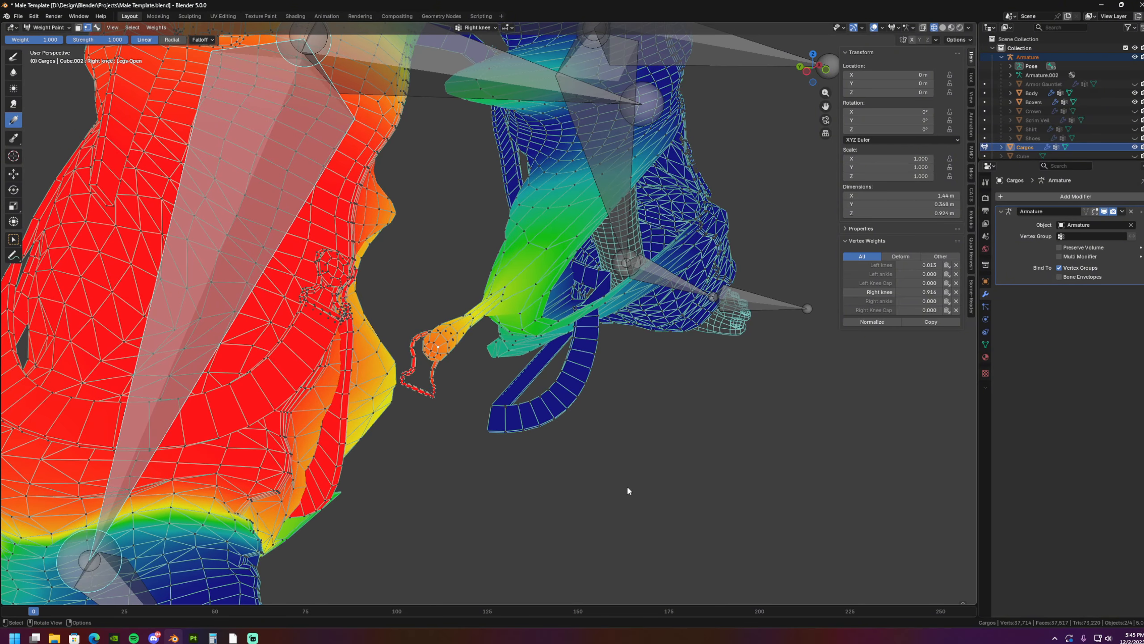
{"action": "left_click", "coordinate": [97, 29]}
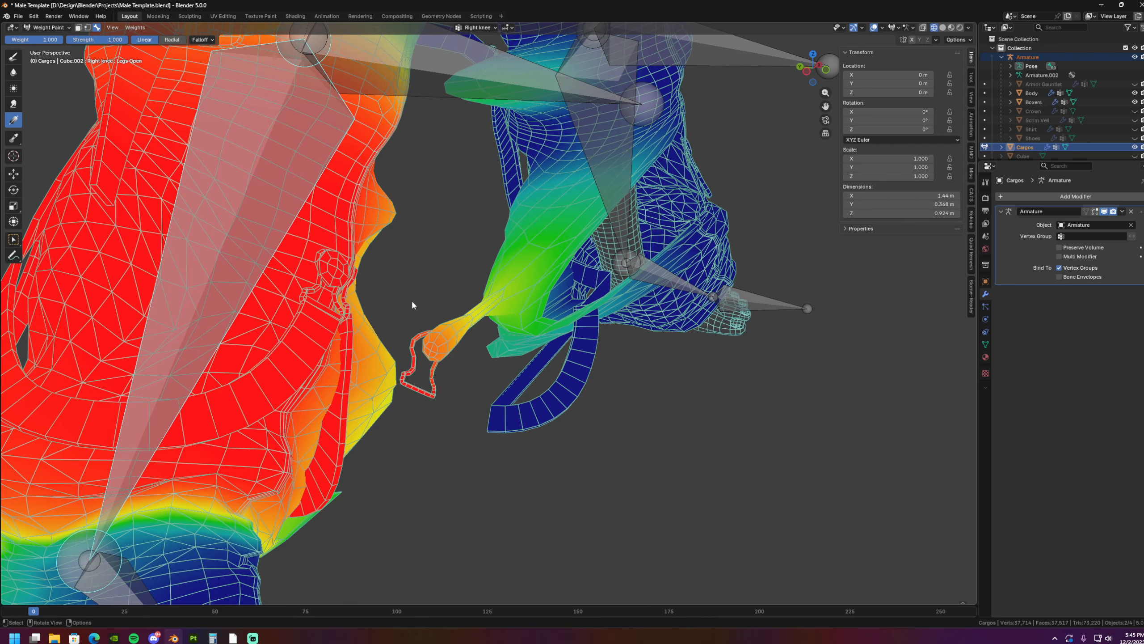
{"action": "middle_click_drag", "start_coordinate": [412, 302], "coordinate": [31, 50]}
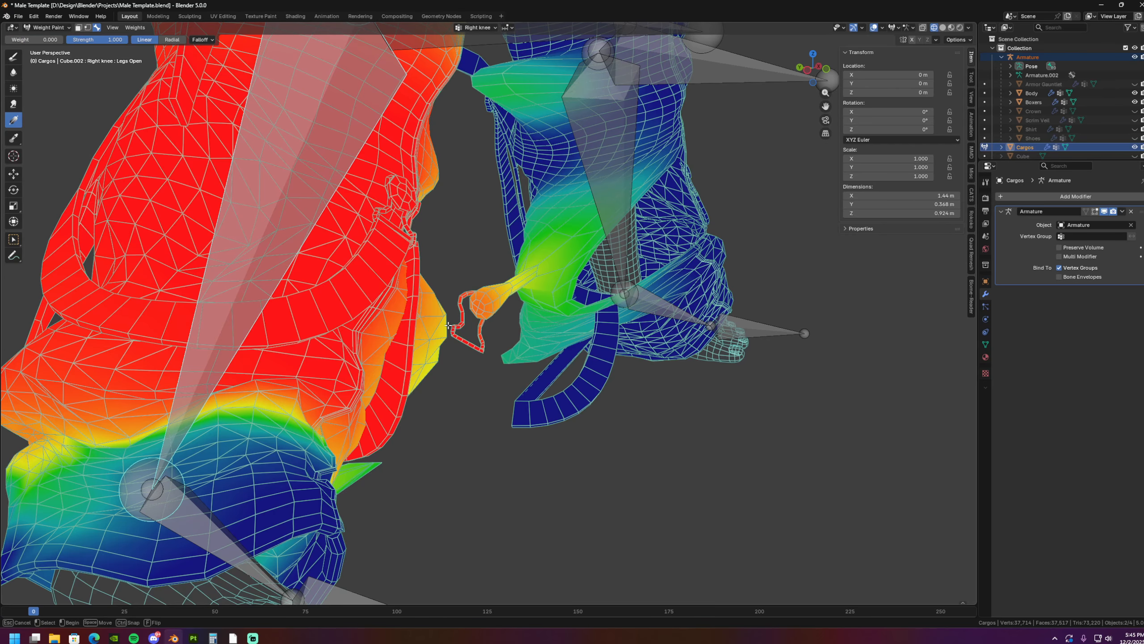
{"action": "left_click_drag", "start_coordinate": [448, 325], "coordinate": [444, 326]}
{"action": "middle_click_drag", "start_coordinate": [508, 267], "coordinate": [497, 303], "text": "shift"}
{"action": "scroll", "coordinate": [495, 307], "scroll_direction": "down", "scroll_amount": 2}
{"action": "key", "text": "ctrl+z"}
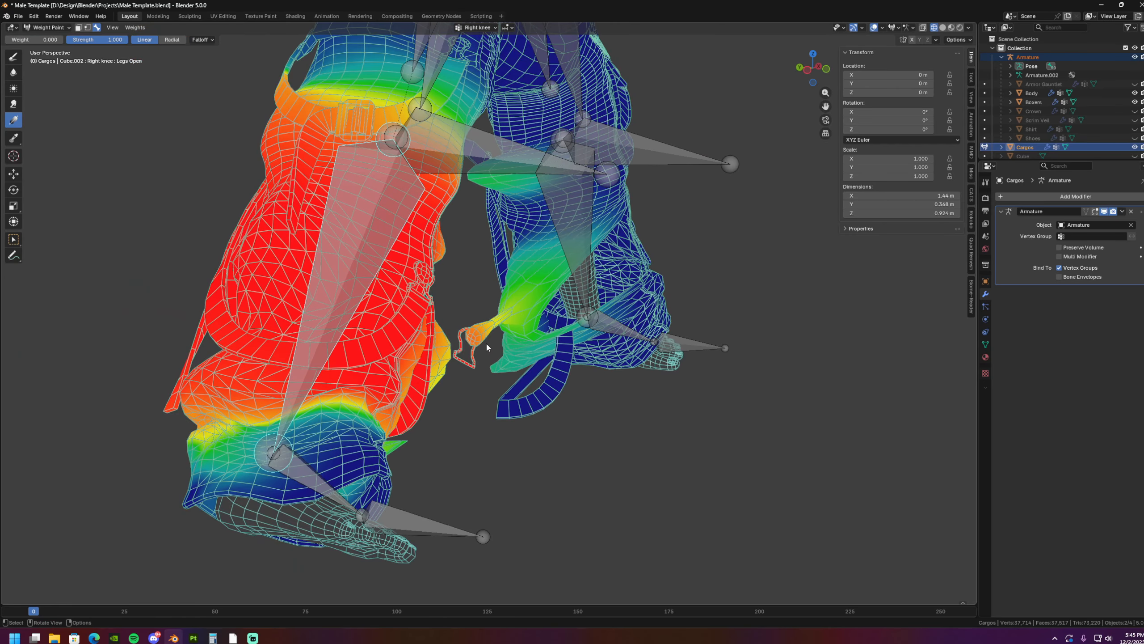
{"action": "left_click_drag", "start_coordinate": [486, 343], "coordinate": [460, 343]}
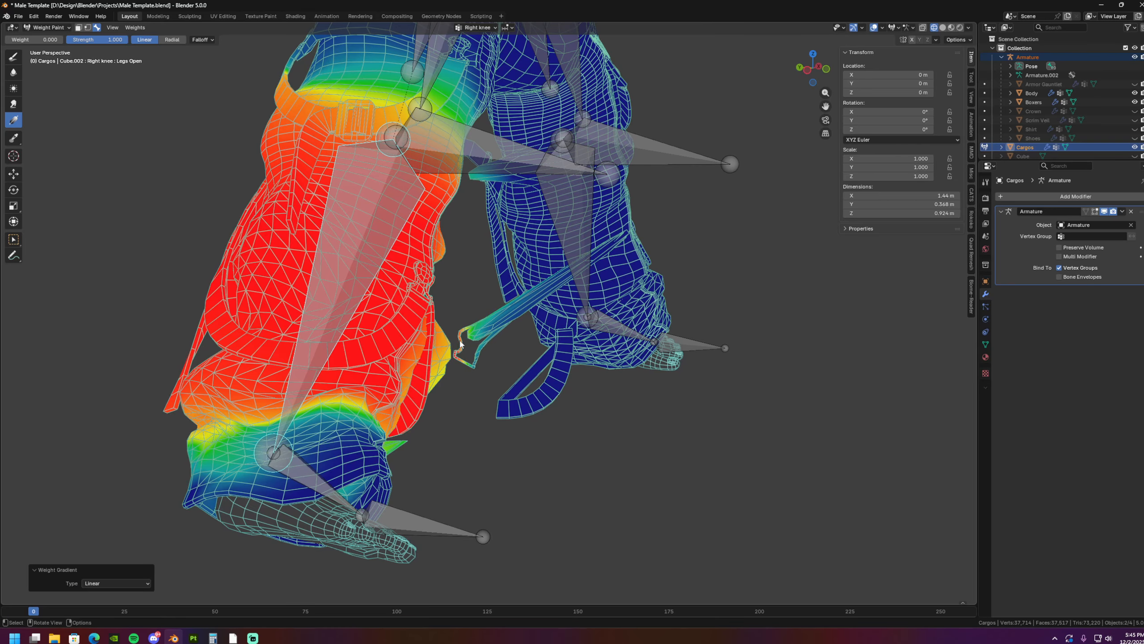
{"action": "key", "text": "ctrl+z"}
- Apply a zero-weight Right knee gradient to part of the geometry stretched from the left lower leg
{"action": "middle_click_drag", "start_coordinate": [552, 329], "coordinate": [535, 329]}
{"action": "left_click_drag", "start_coordinate": [351, 256], "coordinate": [602, 289]}
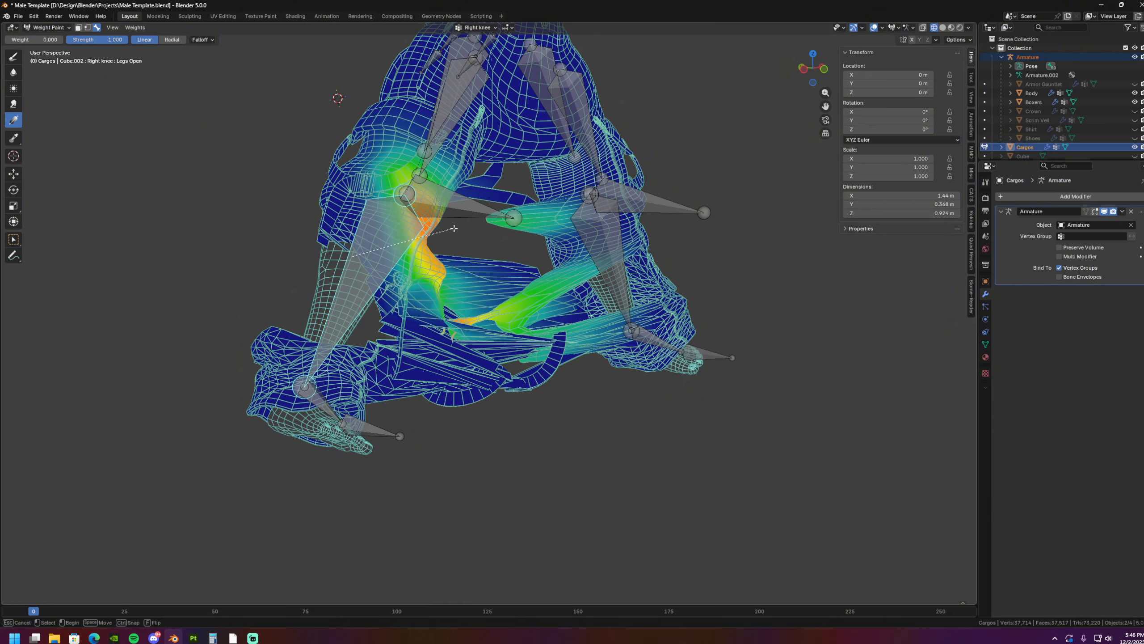
{"action": "middle_click_drag", "start_coordinate": [603, 288], "coordinate": [584, 290]}
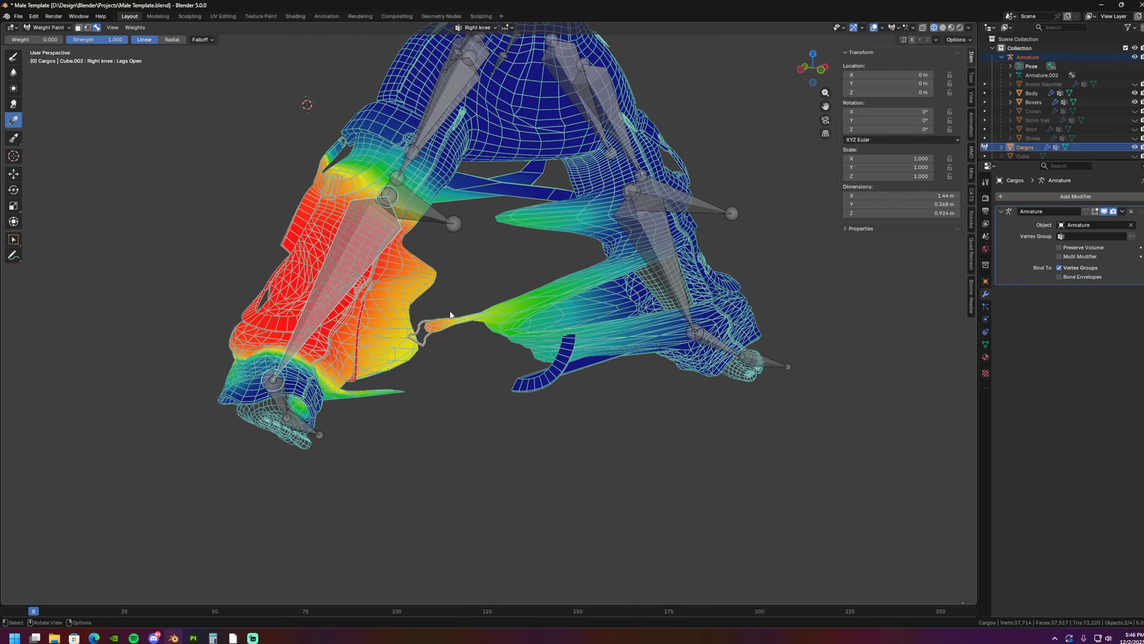
{"action": "middle_click_drag", "start_coordinate": [436, 277], "coordinate": [459, 303]}
{"action": "scroll", "coordinate": [459, 302], "scroll_direction": "up", "scroll_amount": 4}
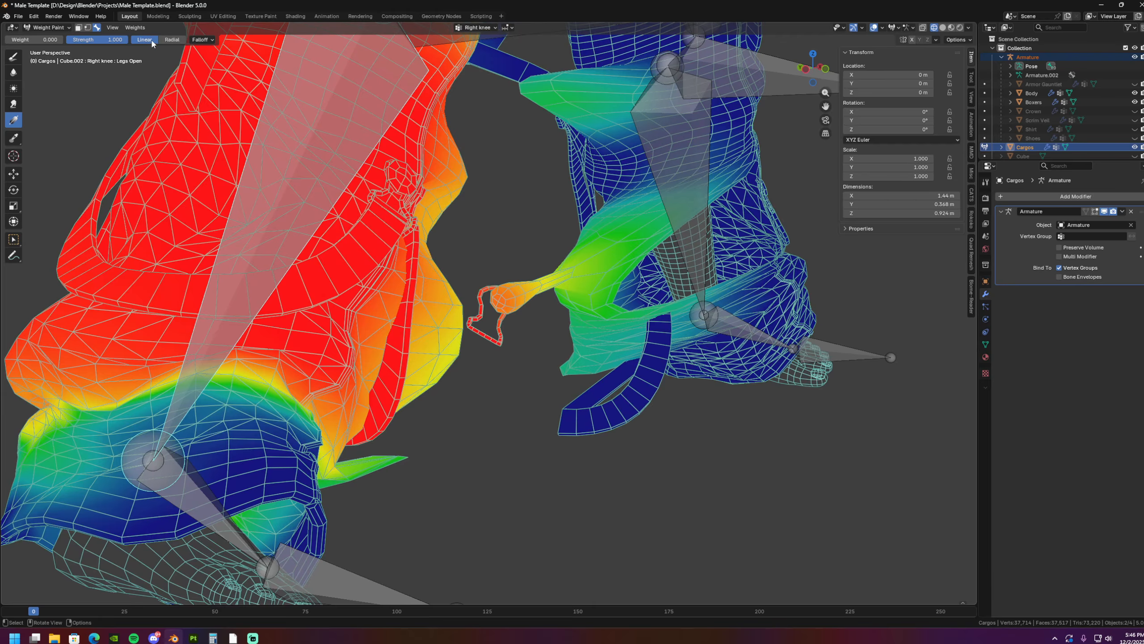
{"action": "middle_click_drag", "start_coordinate": [505, 329], "coordinate": [508, 321], "text": "shift"}
{"action": "mouse_move", "coordinate": [628, 270]}
{"action": "middle_mouse_down"}
{"action": "mouse_move", "coordinate": [595, 297]}
{"action": "mouse_move", "coordinate": [545, 246]}
{"action": "mouse_move", "coordinate": [598, 295]}
{"action": "middle_mouse_up"}
{"action": "left_click_drag", "start_coordinate": [598, 295], "coordinate": [537, 280]}
{"action": "middle_click_drag", "start_coordinate": [535, 214], "coordinate": [534, 291]}
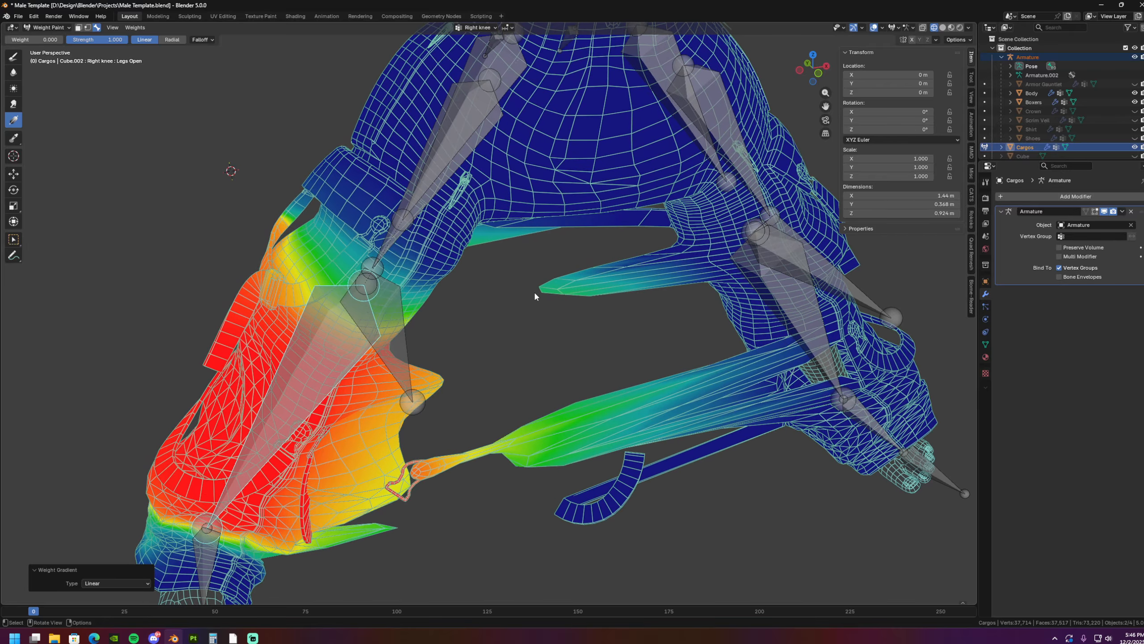
- Clear the Right knee weights from the left leg's upper spike and remaining broad lower strands with zero-weight gradients
{"action": "left_click_drag", "start_coordinate": [536, 293], "coordinate": [528, 294]}
{"action": "middle_click_drag", "start_coordinate": [564, 354], "coordinate": [563, 253], "text": "shift"}
{"action": "left_click_drag", "start_coordinate": [512, 356], "coordinate": [501, 360]}
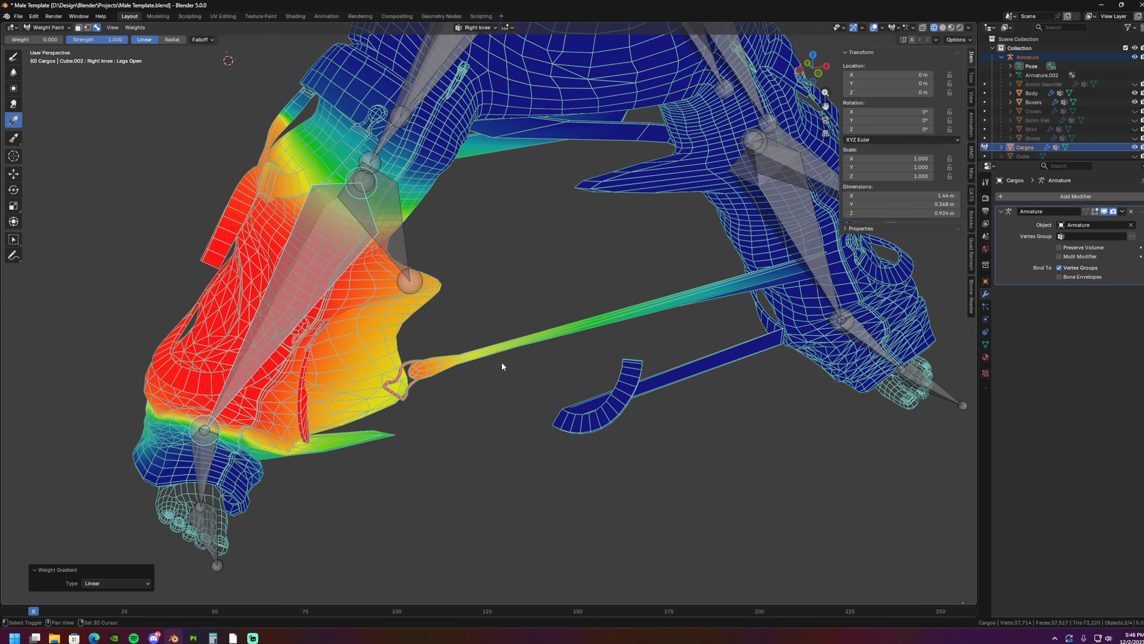
{"action": "middle_click_drag", "start_coordinate": [500, 362], "coordinate": [509, 288], "text": "shift"}
{"action": "middle_click_drag", "start_coordinate": [509, 288], "coordinate": [531, 304]}
{"action": "scroll", "coordinate": [522, 309], "scroll_direction": "up", "scroll_amount": 2}
{"action": "middle_click_drag", "start_coordinate": [459, 336], "coordinate": [512, 288], "text": "shift"}
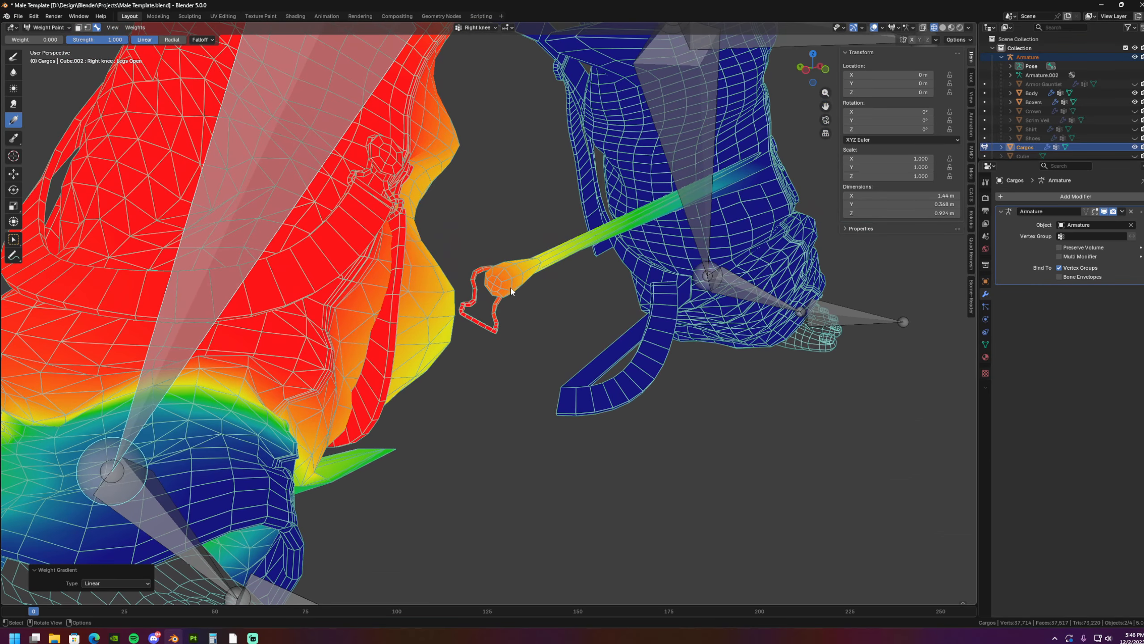
- Clear the remaining Right knee weights from the strap geometry stretched off the left lower leg, using zero-weight linear gradients and vertex selection
{"action": "left_click_drag", "start_coordinate": [501, 286], "coordinate": [465, 299]}
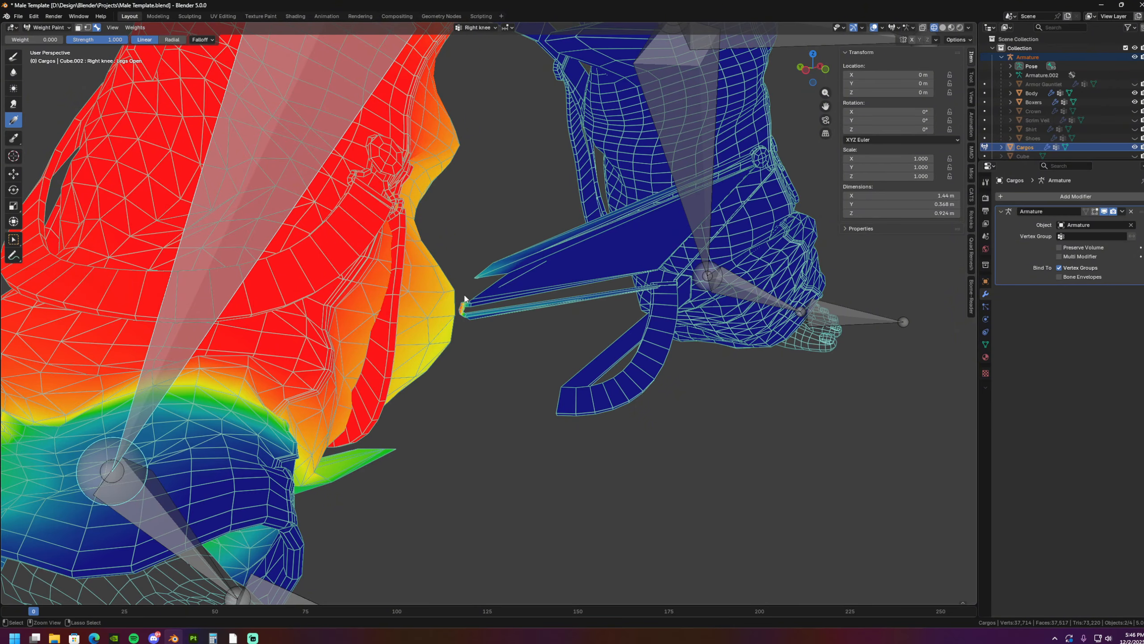
{"action": "middle_click_drag", "start_coordinate": [465, 298], "coordinate": [452, 310]}
{"action": "scroll", "coordinate": [452, 309], "scroll_direction": "up", "scroll_amount": 3}
{"action": "left_click", "coordinate": [88, 28]}
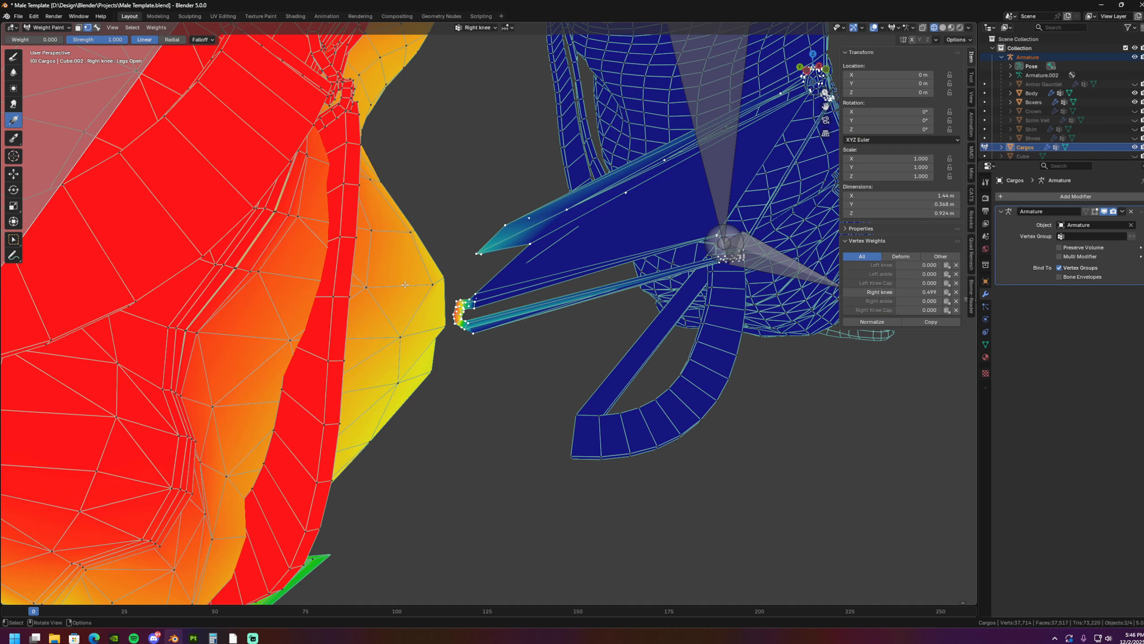
{"action": "left_click_drag", "start_coordinate": [405, 285], "coordinate": [377, 301]}
{"action": "middle_click_drag", "start_coordinate": [378, 300], "coordinate": [455, 329]}
- Switch to the Left knee weights, inspect them on the stretched strap's vertices, and return to bone selection
{"action": "left_click", "coordinate": [97, 28]}
{"action": "left_click", "coordinate": [682, 179]}
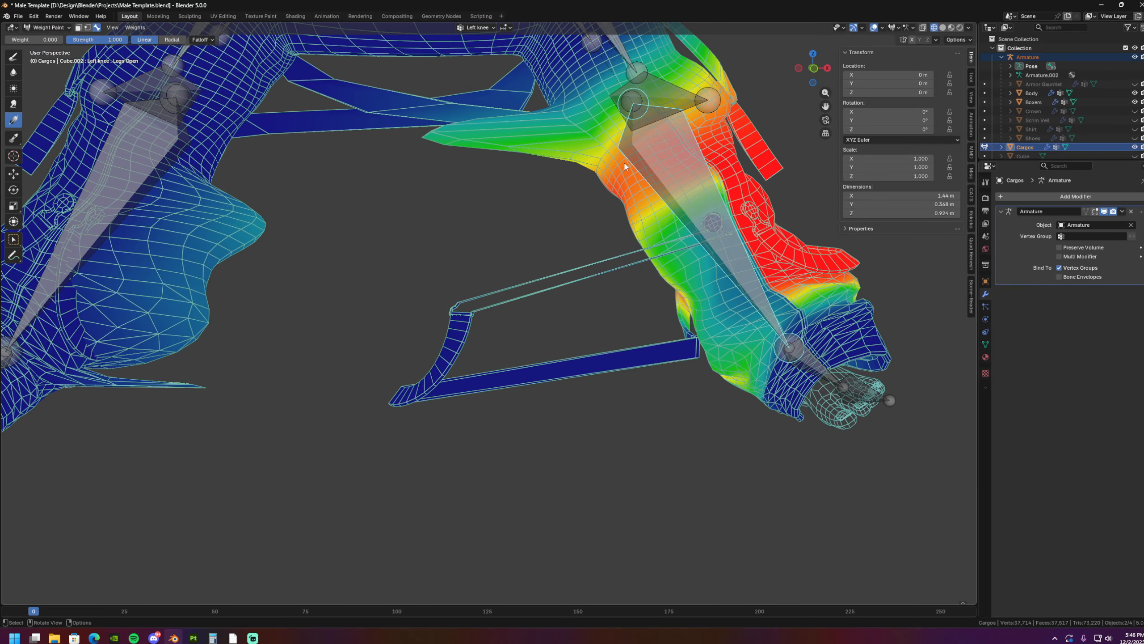
{"action": "left_click", "coordinate": [88, 28]}
{"action": "middle_click_drag", "start_coordinate": [463, 321], "coordinate": [445, 308], "text": "shift"}
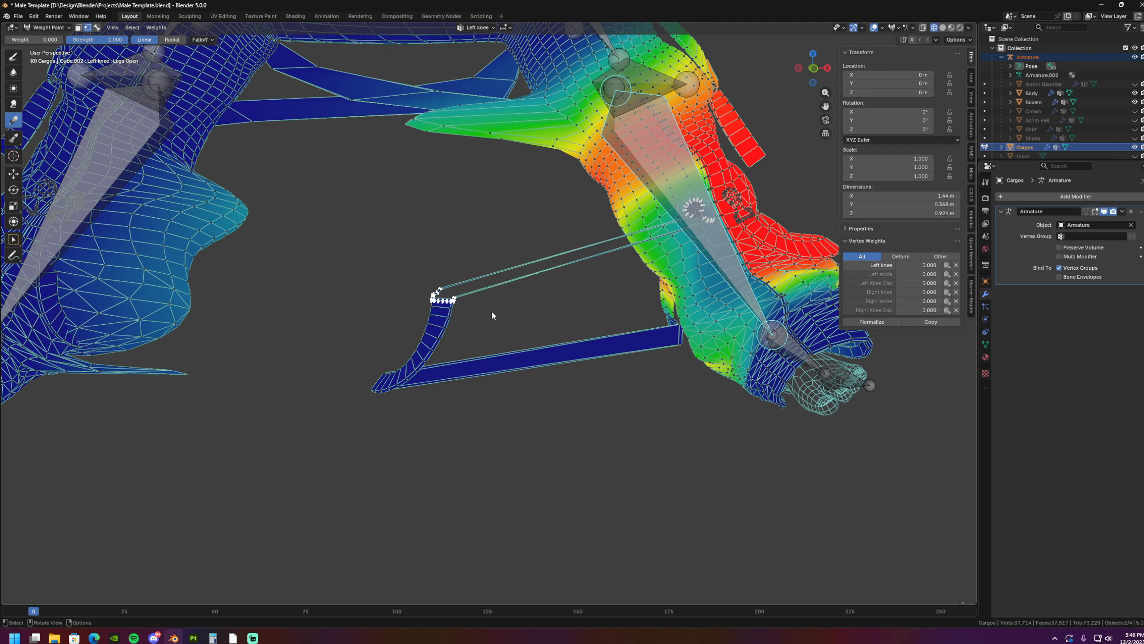
{"action": "left_click", "coordinate": [97, 28]}
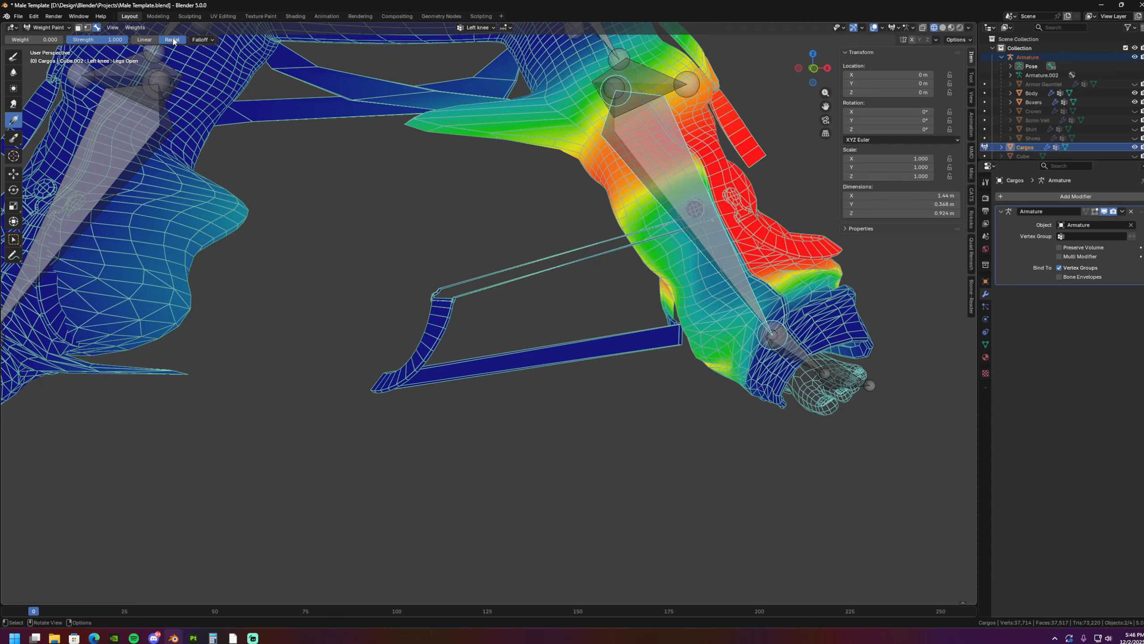
- Pull the stretched left-leg strap back onto its leg with radial Left knee gradients at weight 1
{"action": "middle_click_drag", "start_coordinate": [665, 249], "coordinate": [562, 288], "text": "shift"}
{"action": "left_click_drag", "start_coordinate": [560, 183], "coordinate": [620, 181]}
{"action": "key", "text": "ctrl+z"}
{"action": "middle_click_drag", "start_coordinate": [263, 247], "coordinate": [299, 229], "text": "shift"}
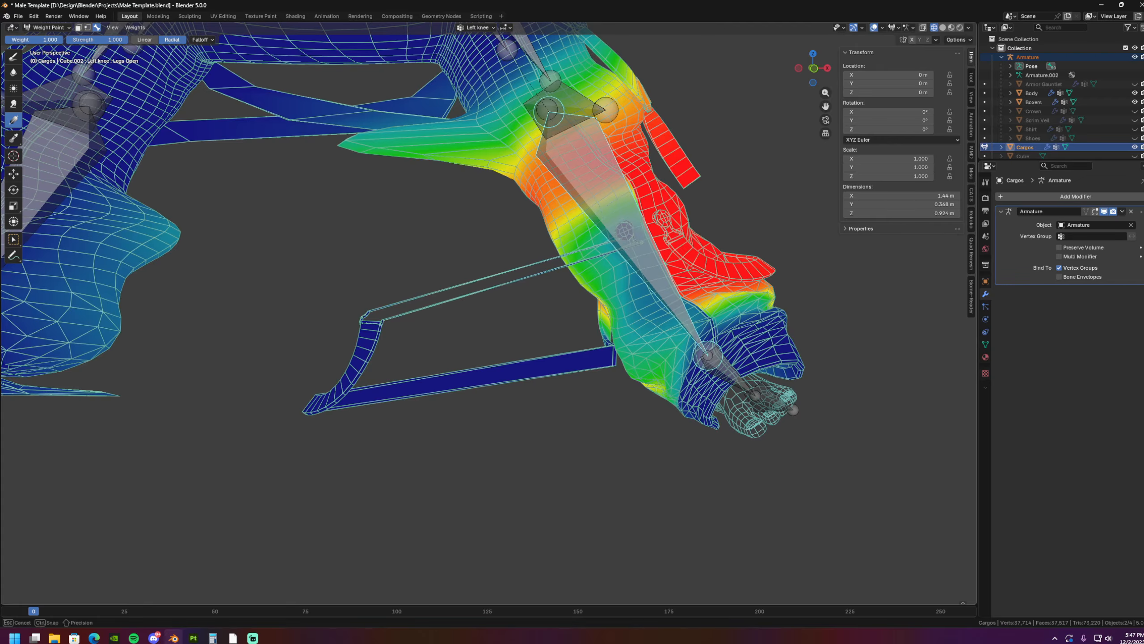
{"action": "middle_click_drag", "start_coordinate": [388, 328], "coordinate": [401, 313], "text": "shift"}
{"action": "left_click_drag", "start_coordinate": [383, 327], "coordinate": [374, 264]}
{"action": "left_click_drag", "start_coordinate": [332, 387], "coordinate": [337, 332]}
{"action": "middle_click_drag", "start_coordinate": [425, 381], "coordinate": [348, 323], "text": "shift"}
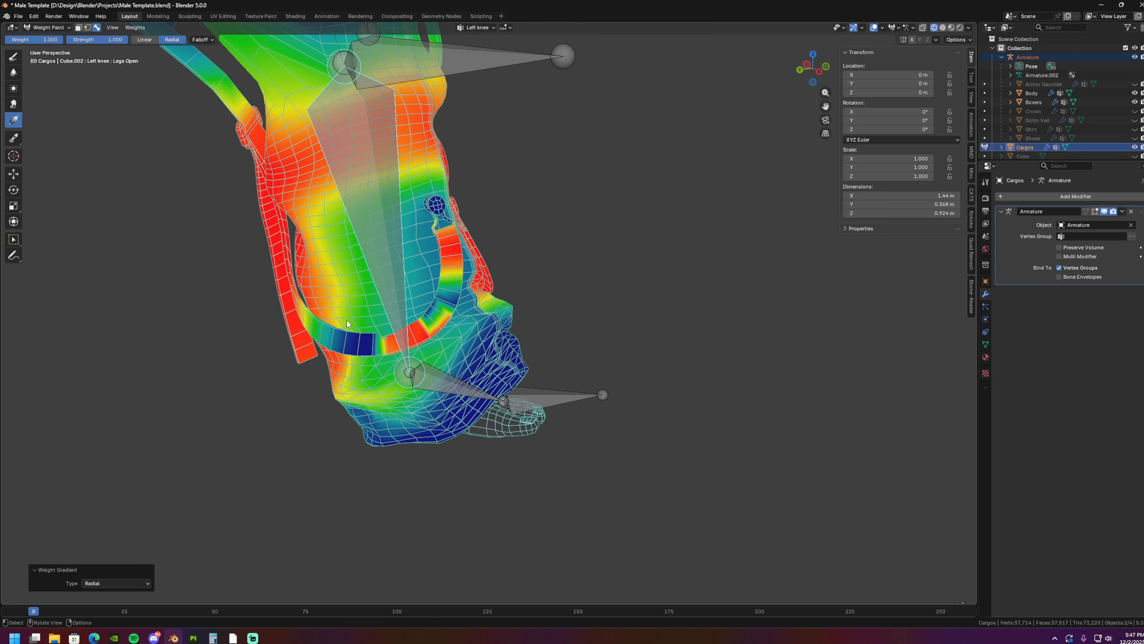
- Try to smooth the Left knee weights on the inner lower-leg strap with the Blur brush
{"action": "left_click", "coordinate": [14, 72]}
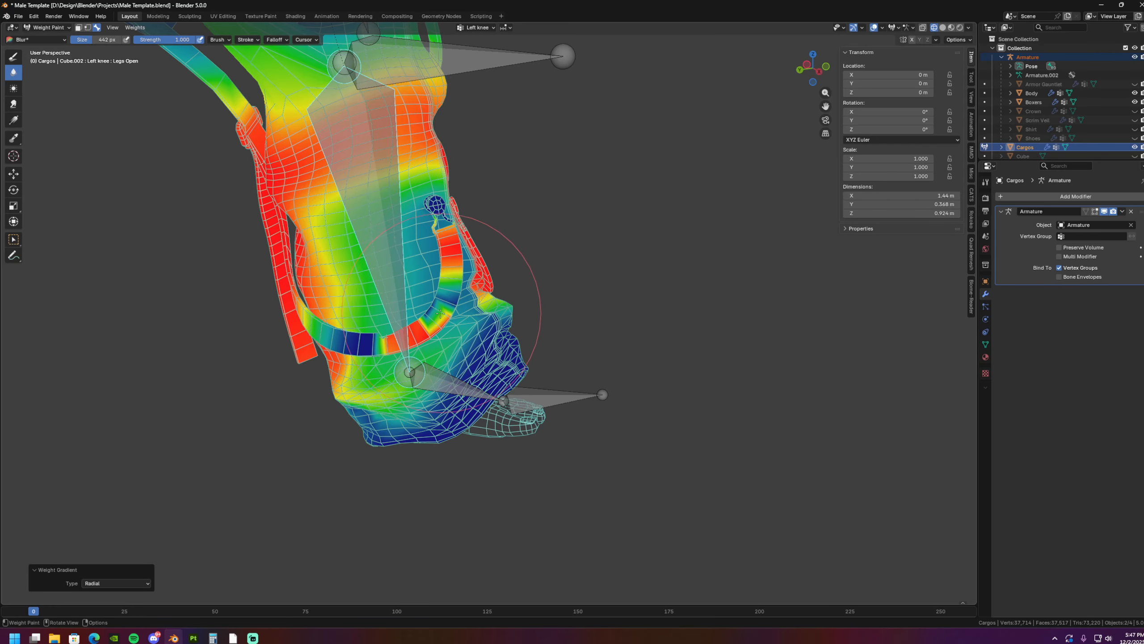
{"action": "middle_click_drag", "start_coordinate": [465, 297], "coordinate": [471, 293], "text": "shift"}
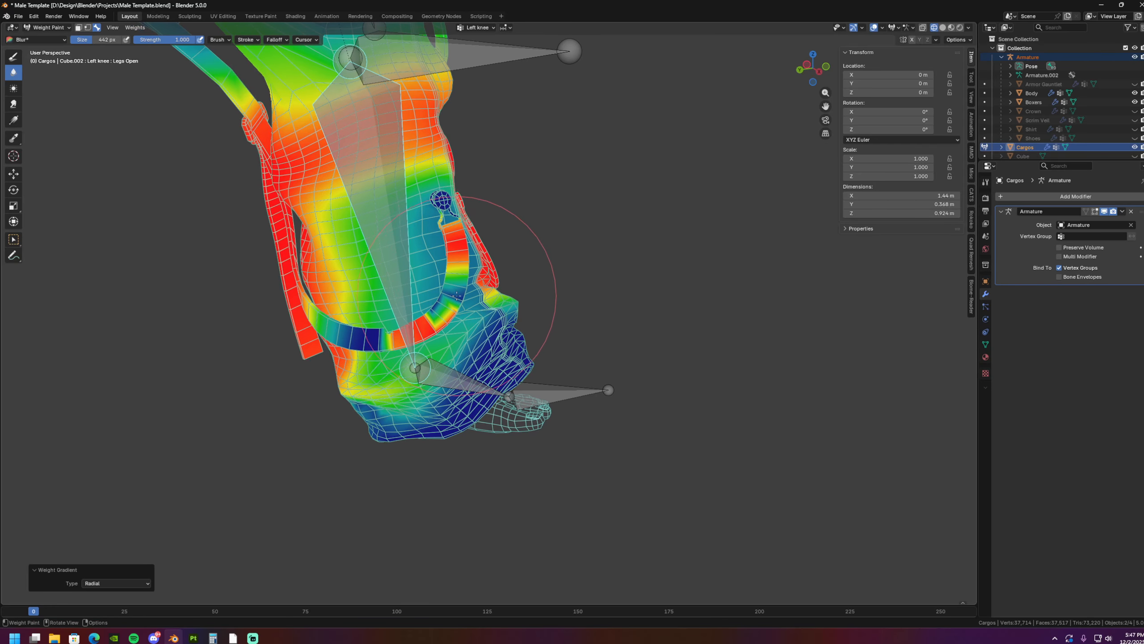
{"action": "left_click_drag", "start_coordinate": [456, 296], "coordinate": [333, 327]}
{"action": "mouse_move", "coordinate": [473, 334]}
{"action": "middle_mouse_down"}
{"action": "mouse_move", "coordinate": [394, 340]}
{"action": "mouse_move", "coordinate": [409, 348]}
{"action": "middle_mouse_up"}
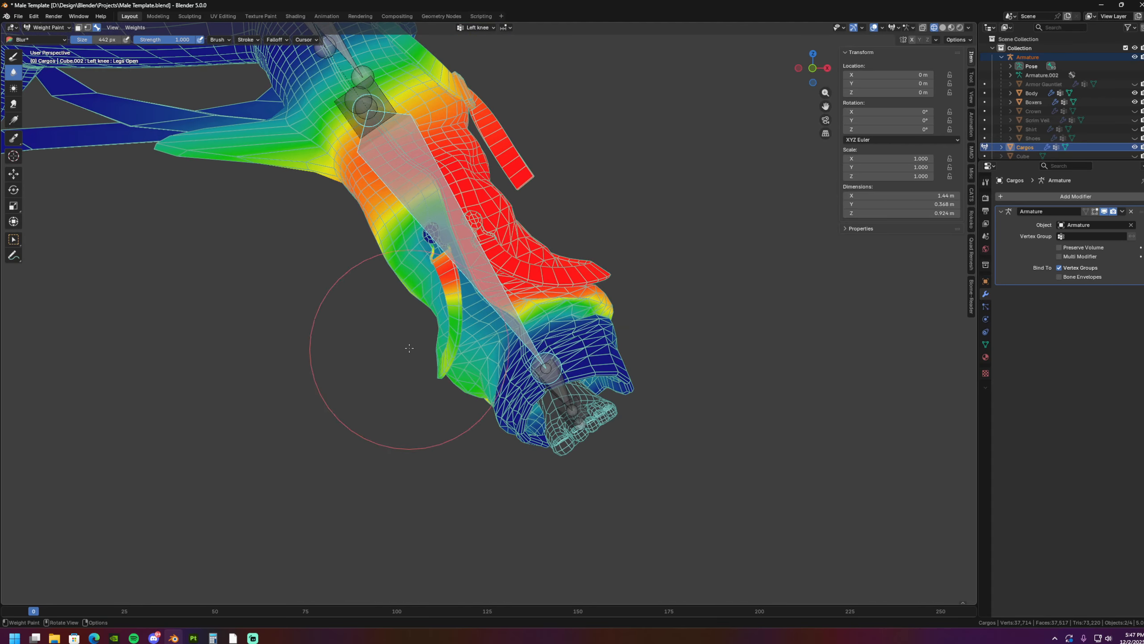
- Fill the left lower leg and its inner strap with full Left knee weight using radial gradients, and check both legs
{"action": "left_click", "coordinate": [14, 120]}
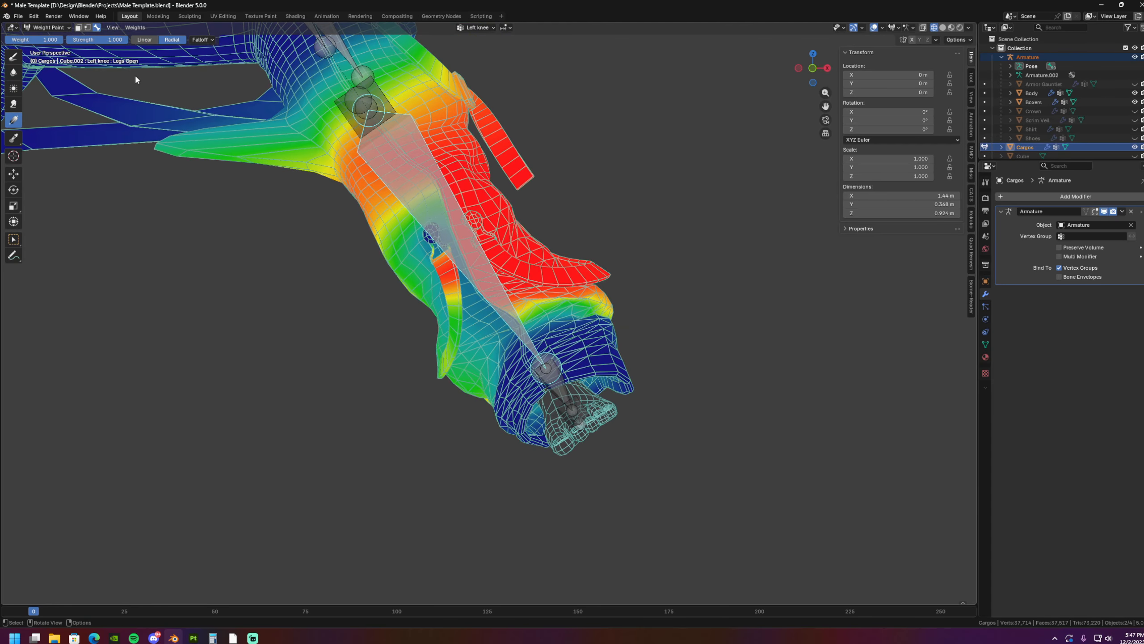
{"action": "middle_click_drag", "start_coordinate": [134, 73], "coordinate": [165, 92]}
{"action": "middle_click_drag", "start_coordinate": [340, 344], "coordinate": [331, 315], "text": "shift"}
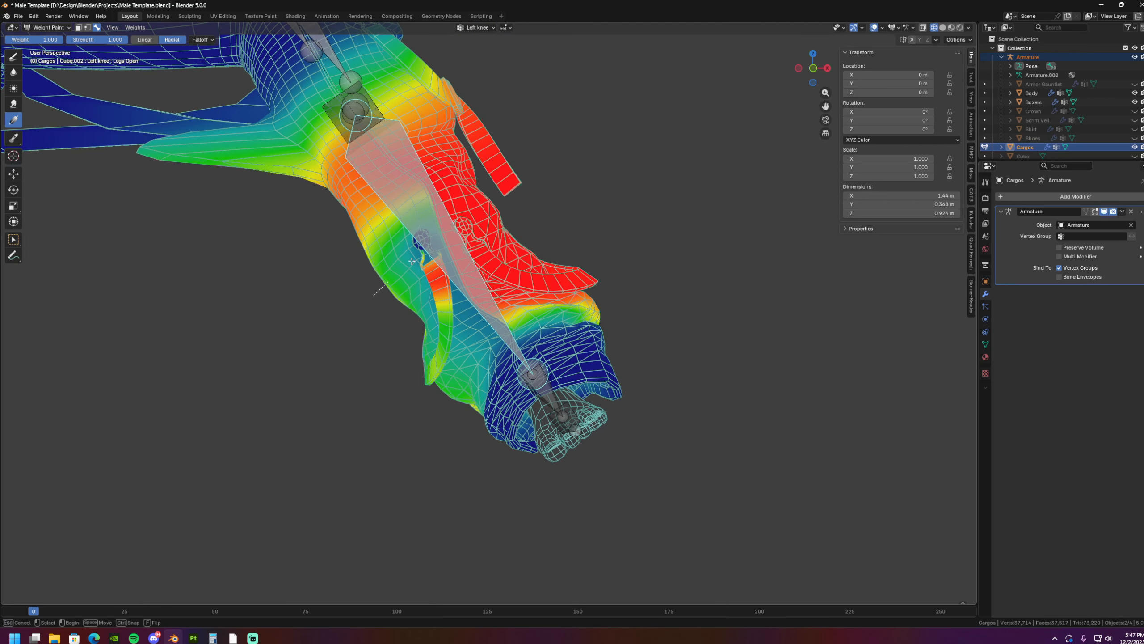
{"action": "left_click_drag", "start_coordinate": [414, 285], "coordinate": [509, 211]}
{"action": "middle_click_drag", "start_coordinate": [430, 325], "coordinate": [426, 287], "text": "shift"}
{"action": "left_click_drag", "start_coordinate": [426, 288], "coordinate": [503, 221]}
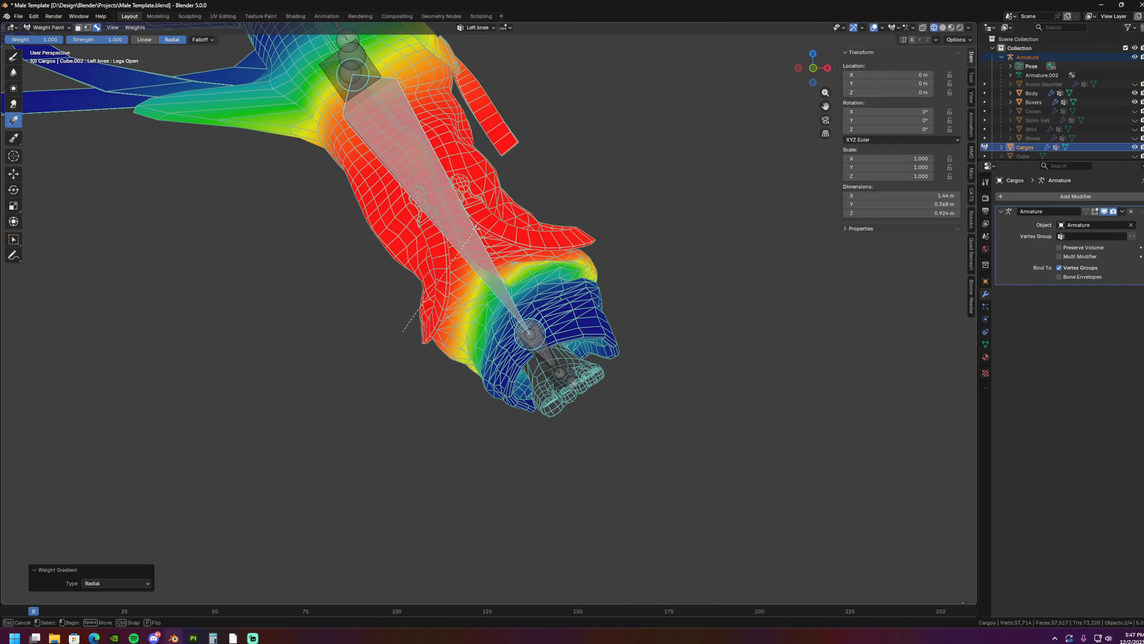
{"action": "middle_click_drag", "start_coordinate": [449, 276], "coordinate": [437, 299], "text": "shift"}
{"action": "left_click_drag", "start_coordinate": [436, 299], "coordinate": [514, 218]}
{"action": "middle_click_drag", "start_coordinate": [522, 261], "coordinate": [522, 274], "text": "shift"}
{"action": "mouse_move", "coordinate": [401, 240]}
{"action": "middle_mouse_down", "text": "shift"}
{"action": "mouse_move", "coordinate": [475, 324]}
{"action": "mouse_move", "coordinate": [551, 367]}
{"action": "middle_mouse_up", "text": "shift"}
{"action": "mouse_move", "coordinate": [369, 303]}
{"action": "middle_mouse_down", "text": "shift"}
{"action": "mouse_move", "coordinate": [472, 323]}
{"action": "mouse_move", "coordinate": [459, 320]}
{"action": "mouse_move", "coordinate": [477, 346]}
{"action": "mouse_move", "coordinate": [296, 277]}
{"action": "mouse_move", "coordinate": [407, 342]}
{"action": "mouse_move", "coordinate": [522, 317]}
{"action": "middle_mouse_up", "text": "shift"}
{"action": "scroll", "coordinate": [407, 343], "scroll_direction": "down", "scroll_amount": 3}
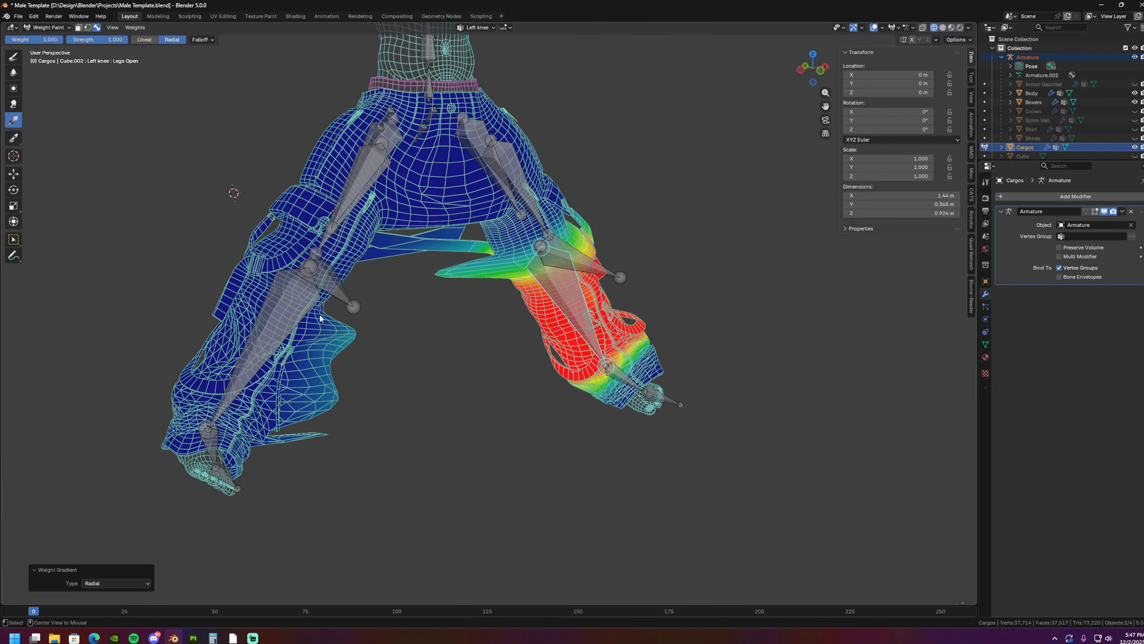
- Clear the Left knee weights from the right leg's inner fabric in front view with a linear gradient at weight 0
{"action": "left_click", "coordinate": [274, 317], "text": "ctrl"}
{"action": "middle_click_drag", "start_coordinate": [274, 317], "coordinate": [360, 323], "text": "shift"}
{"action": "key", "text": "KP_1"}
{"action": "left_click_drag", "start_coordinate": [400, 379], "coordinate": [347, 328]}
{"action": "middle_click_drag", "start_coordinate": [408, 355], "coordinate": [385, 354], "text": "shift"}
{"action": "left_click", "coordinate": [620, 272], "text": "ctrl"}
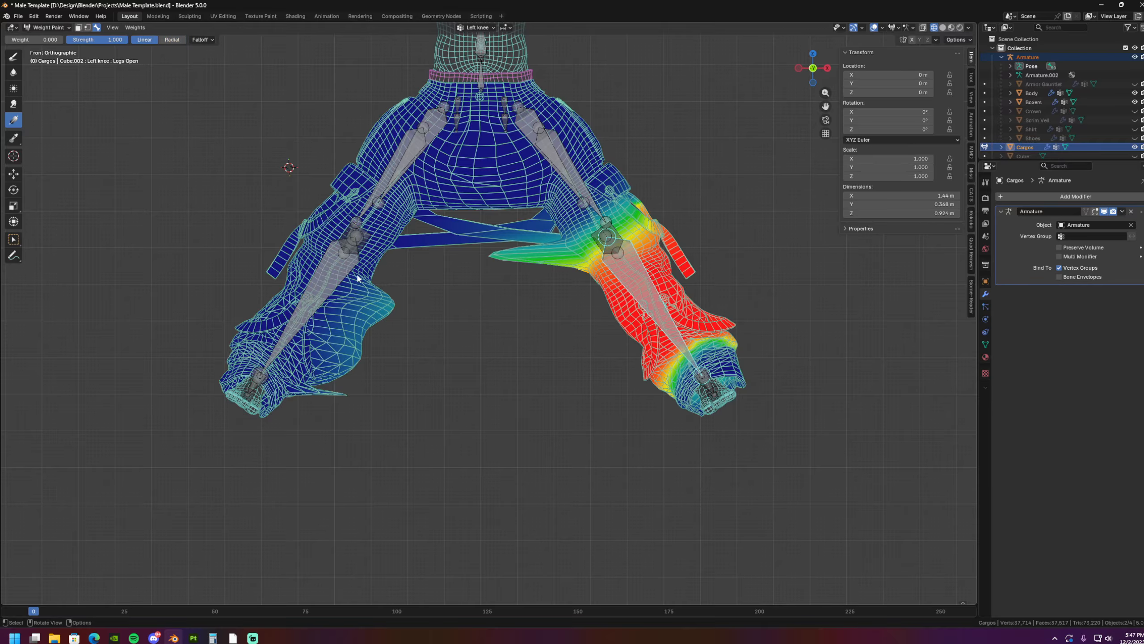
{"action": "left_click_drag", "start_coordinate": [442, 299], "coordinate": [526, 296]}
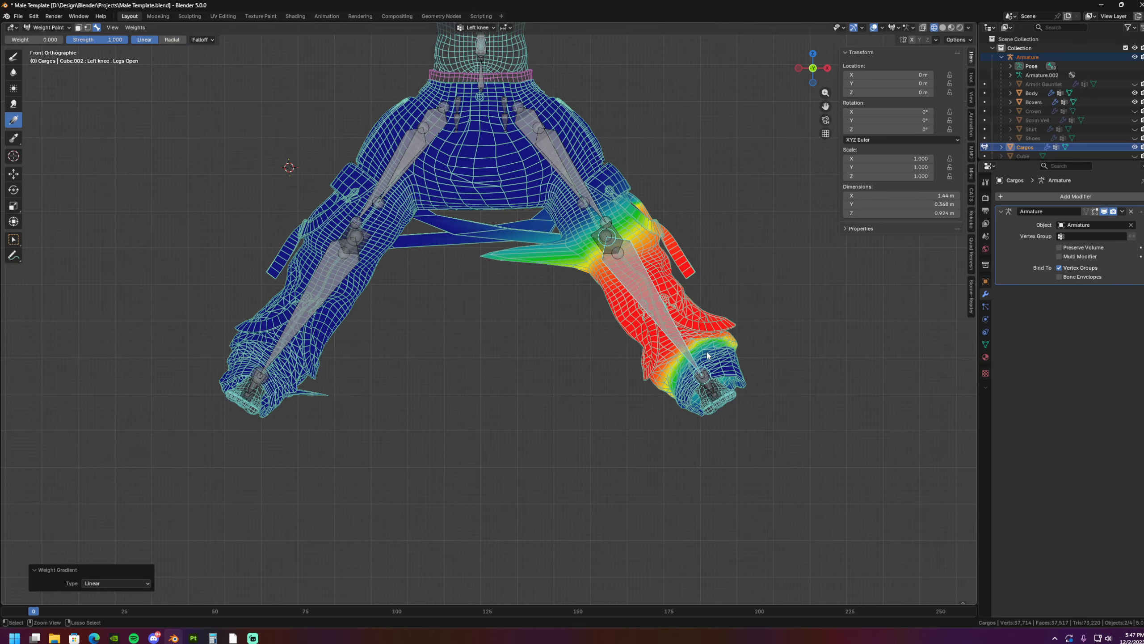
- Clear the Left ankle and Right ankle weights from the opposite legs with zero-weight linear gradients
{"action": "left_click", "coordinate": [702, 378], "text": "ctrl"}
{"action": "left_click_drag", "start_coordinate": [408, 378], "coordinate": [743, 403]}
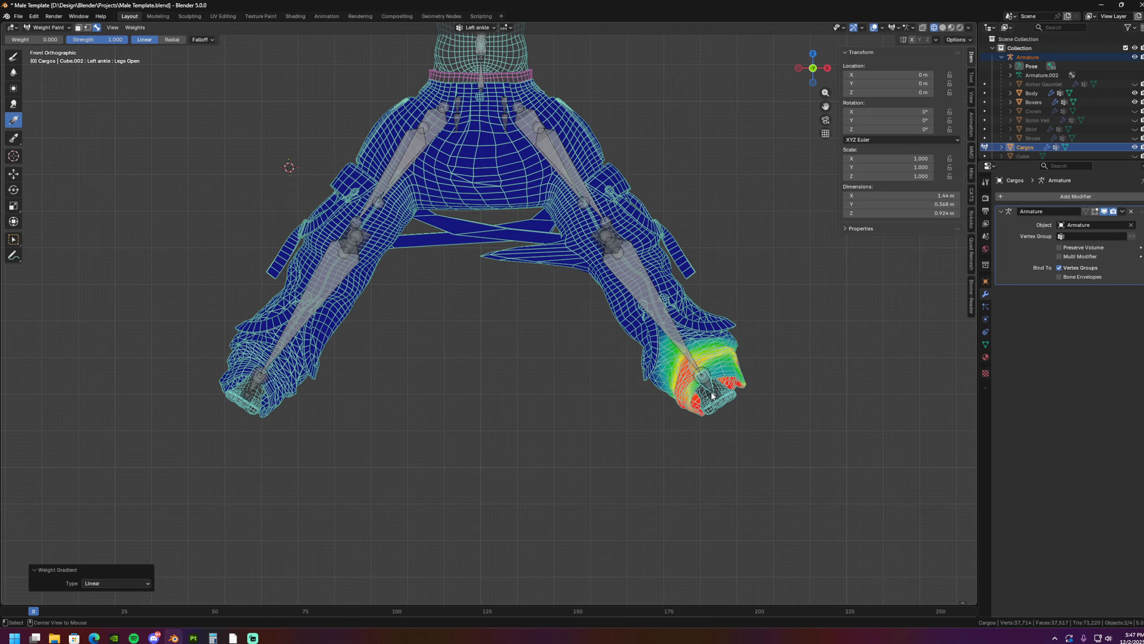
{"action": "left_click", "coordinate": [257, 387], "text": "ctrl"}
{"action": "left_click_drag", "start_coordinate": [493, 370], "coordinate": [421, 362]}
{"action": "middle_click_drag", "start_coordinate": [447, 340], "coordinate": [452, 376], "text": "shift"}
- Examine the Right knee weights around the crotch and the spike on the left leg's inner side
{"action": "left_click", "coordinate": [317, 326], "text": "ctrl"}
{"action": "scroll", "coordinate": [436, 379], "scroll_direction": "up", "scroll_amount": 3}
{"action": "scroll", "coordinate": [441, 387], "scroll_direction": "up", "scroll_amount": 2}
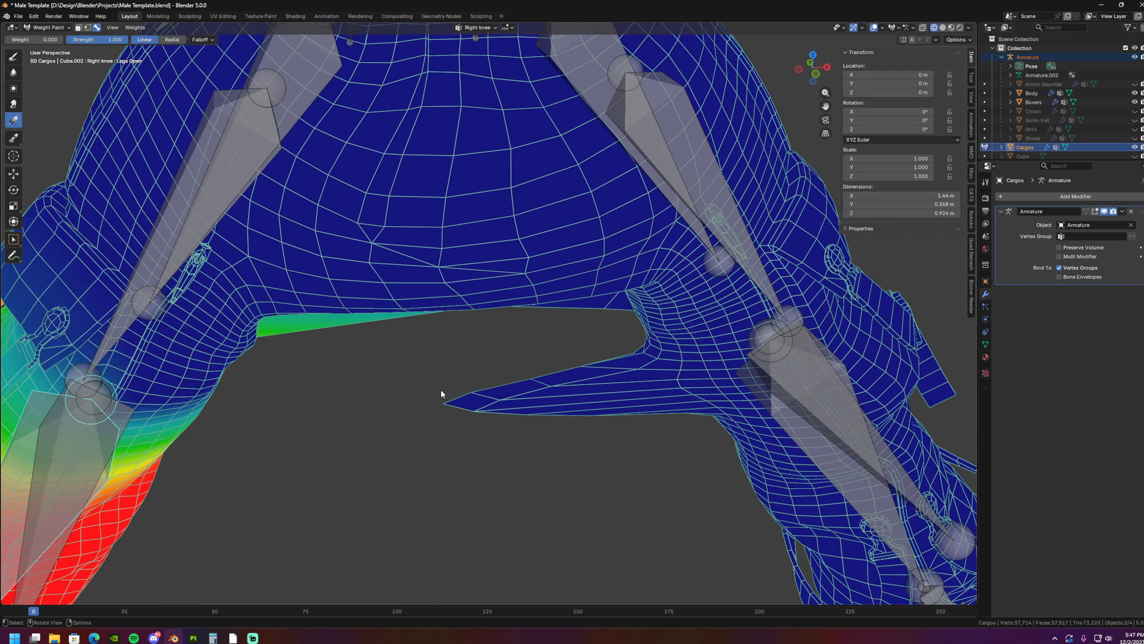
{"action": "left_click_drag", "start_coordinate": [441, 387], "coordinate": [406, 377]}
{"action": "scroll", "coordinate": [418, 361], "scroll_direction": "down", "scroll_amount": 5}
{"action": "middle_click_drag", "start_coordinate": [420, 356], "coordinate": [469, 350]}
{"action": "left_click", "coordinate": [367, 276], "text": "alt"}
{"action": "scroll", "coordinate": [478, 361], "scroll_direction": "up", "scroll_amount": 3}
{"action": "left_click_drag", "start_coordinate": [499, 385], "coordinate": [447, 356]}
- Clear the Right leg bone's weights from the left leg's inner spike with zero-weight radial gradients
{"action": "left_click", "coordinate": [377, 176], "text": "alt"}
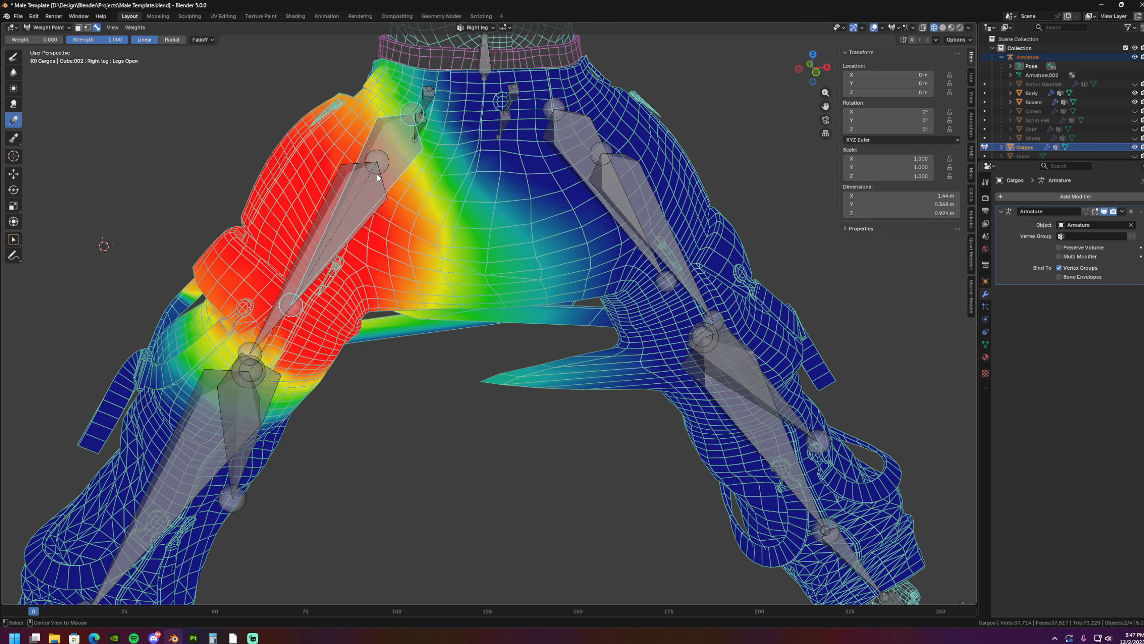
{"action": "middle_click_drag", "start_coordinate": [471, 351], "coordinate": [504, 373]}
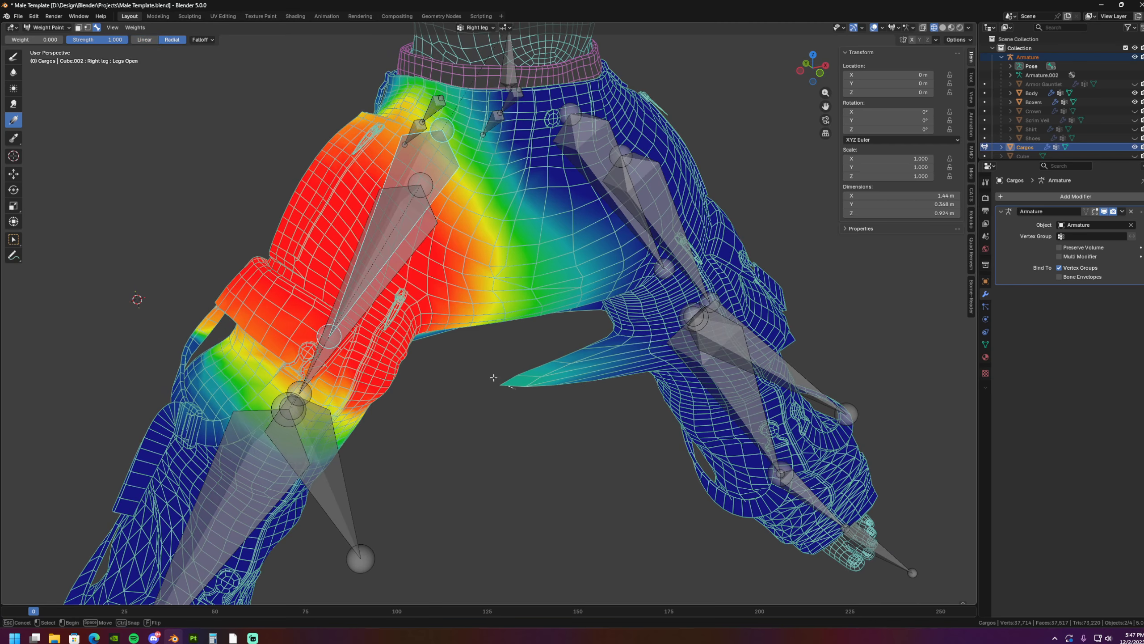
{"action": "left_click_drag", "start_coordinate": [494, 378], "coordinate": [500, 375]}
{"action": "middle_click_drag", "start_coordinate": [500, 374], "coordinate": [505, 316]}
{"action": "left_click_drag", "start_coordinate": [505, 316], "coordinate": [487, 319]}
{"action": "middle_click_drag", "start_coordinate": [552, 344], "coordinate": [501, 347]}
{"action": "scroll", "coordinate": [521, 375], "scroll_direction": "up", "scroll_amount": 1}
{"action": "left_click_drag", "start_coordinate": [501, 347], "coordinate": [540, 357]}
{"action": "middle_click_drag", "start_coordinate": [481, 379], "coordinate": [291, 265]}
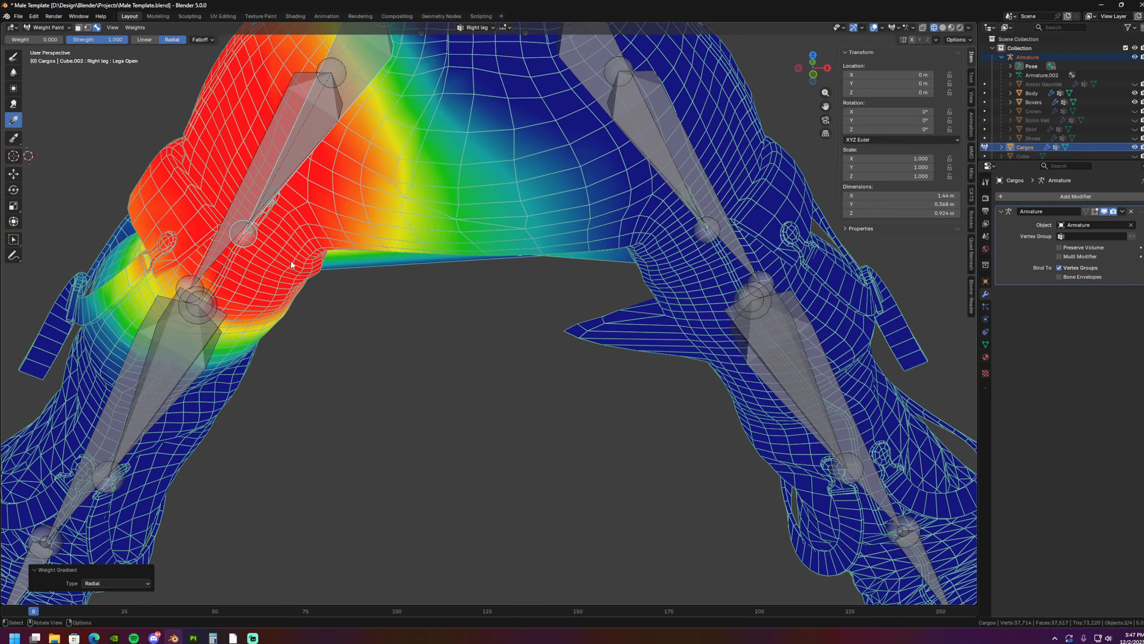
- Clear the Right Knee Cap weights from the left leg's inner spike with zero-weight radial gradients
{"action": "left_click", "coordinate": [192, 321], "text": "alt"}
{"action": "left_click_drag", "start_coordinate": [604, 331], "coordinate": [529, 338]}
{"action": "left_click_drag", "start_coordinate": [684, 323], "coordinate": [572, 329]}
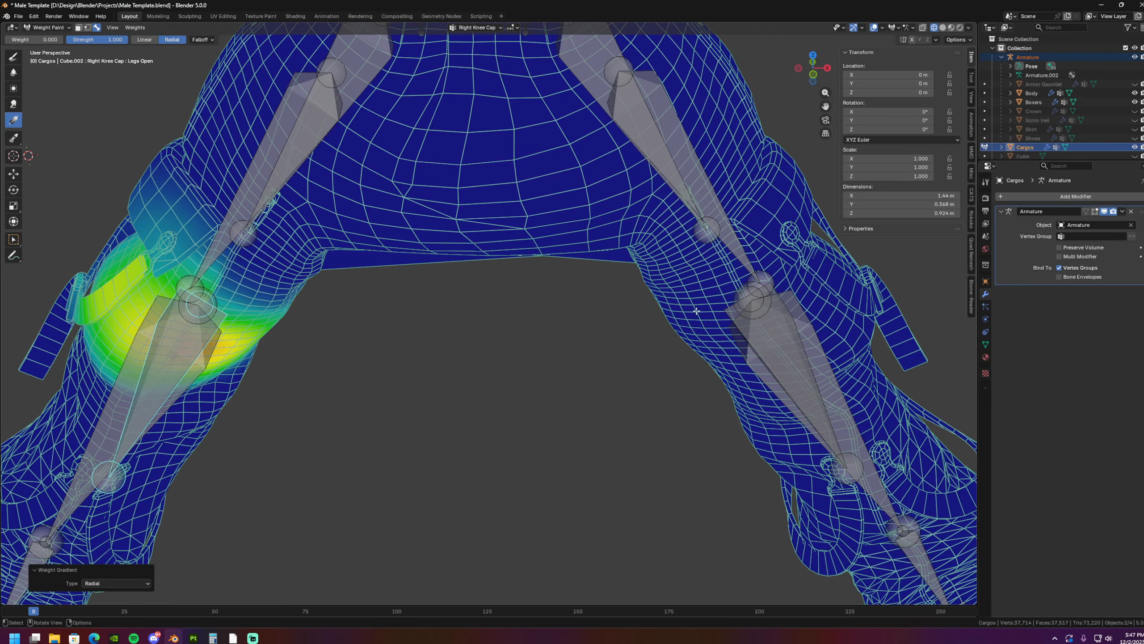
{"action": "middle_click_drag", "start_coordinate": [466, 350], "coordinate": [252, 293]}
- Blur the Left leg weights across the crossing straps between the thighs, working from the back of the pants
{"action": "scroll", "coordinate": [419, 298], "scroll_direction": "down", "scroll_amount": 4}
{"action": "left_click", "coordinate": [383, 239], "text": "alt"}
{"action": "middle_click_drag", "start_coordinate": [421, 261], "coordinate": [446, 266]}
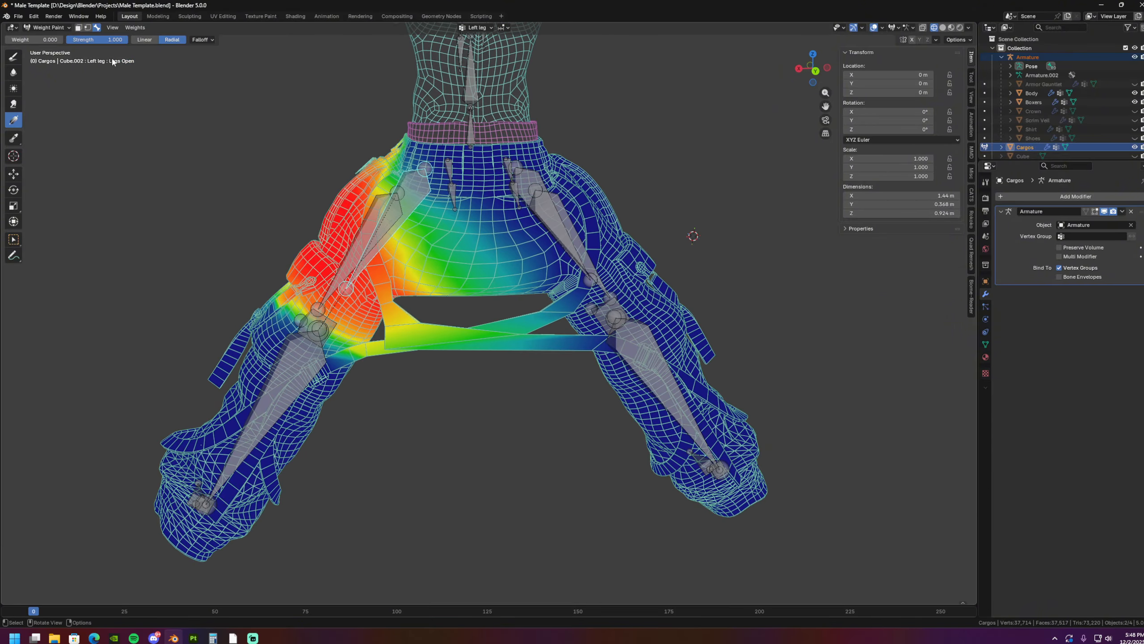
{"action": "left_click", "coordinate": [15, 75]}
{"action": "middle_click_drag", "start_coordinate": [450, 314], "coordinate": [469, 305]}
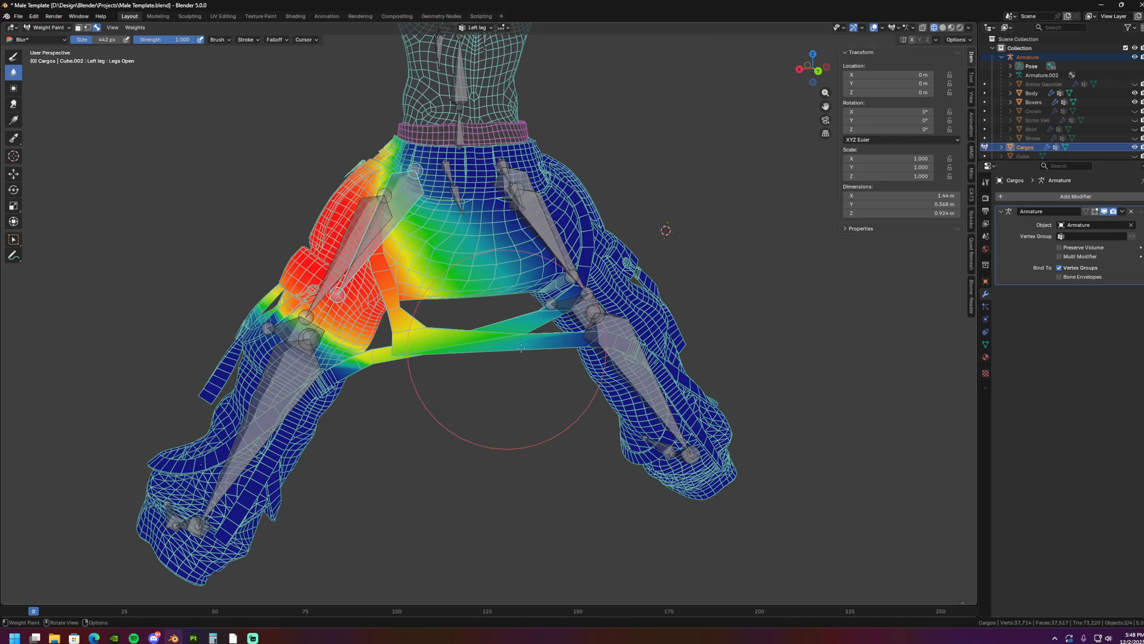
{"action": "mouse_move", "coordinate": [543, 341]}
{"action": "middle_mouse_down"}
{"action": "mouse_move", "coordinate": [525, 358]}
{"action": "mouse_move", "coordinate": [574, 244]}
{"action": "middle_mouse_up"}
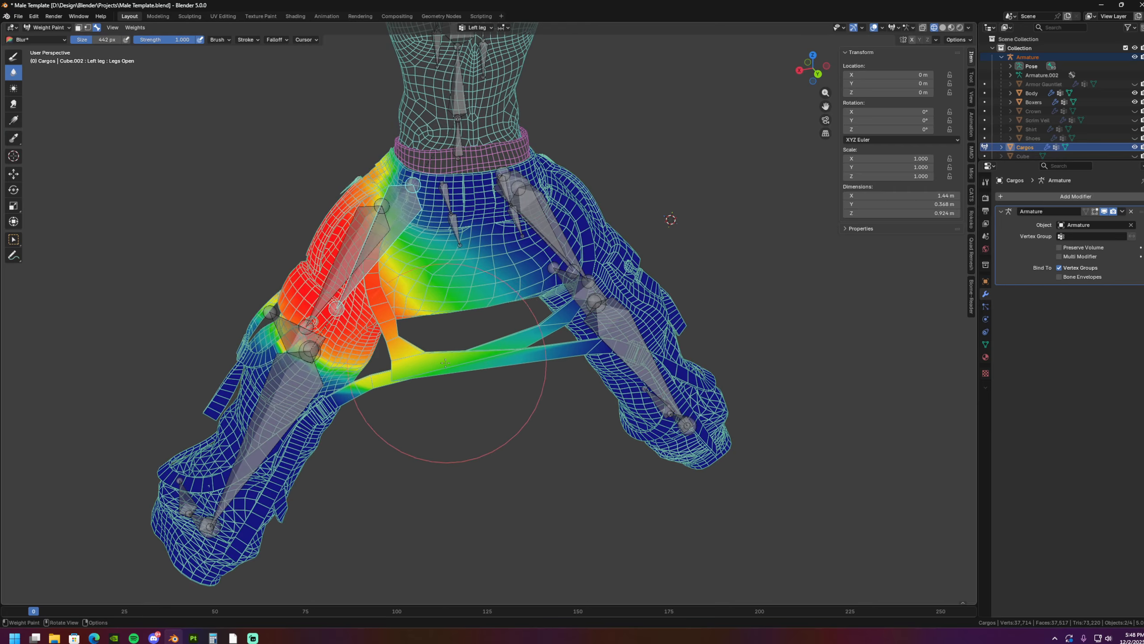
{"action": "middle_click_drag", "start_coordinate": [445, 363], "coordinate": [606, 282]}
- Test-rotate the Left leg bone, restore the open pose, and blur the Left leg weights on the crossing straps further
{"action": "key", "text": "r"}
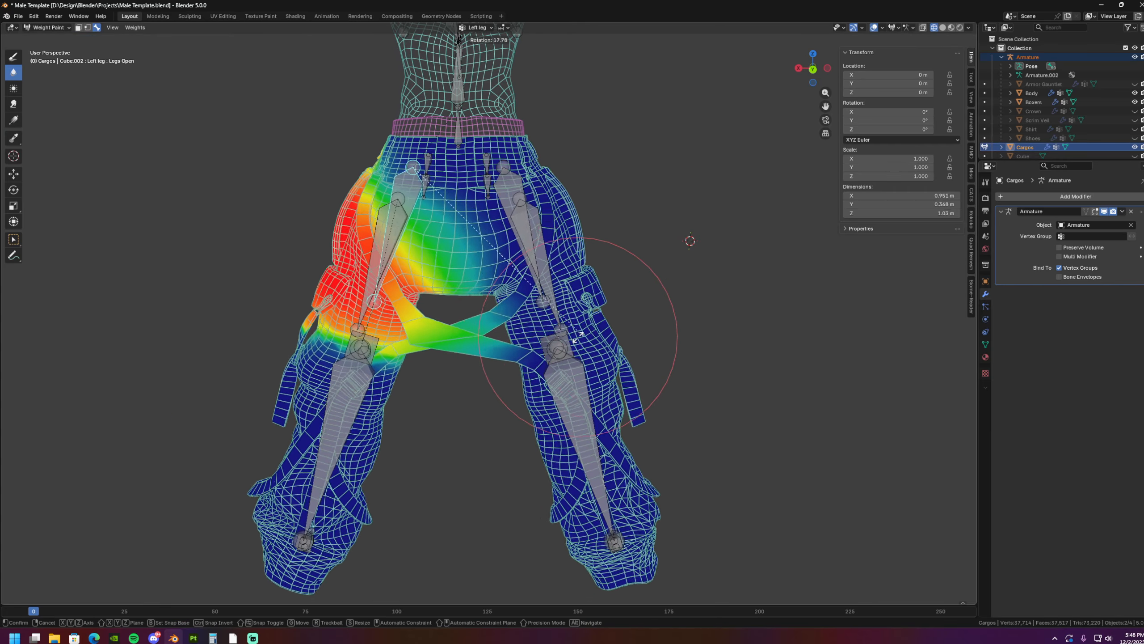
{"action": "left_click", "coordinate": [504, 354]}
{"action": "middle_click_drag", "start_coordinate": [373, 306], "coordinate": [391, 319]}
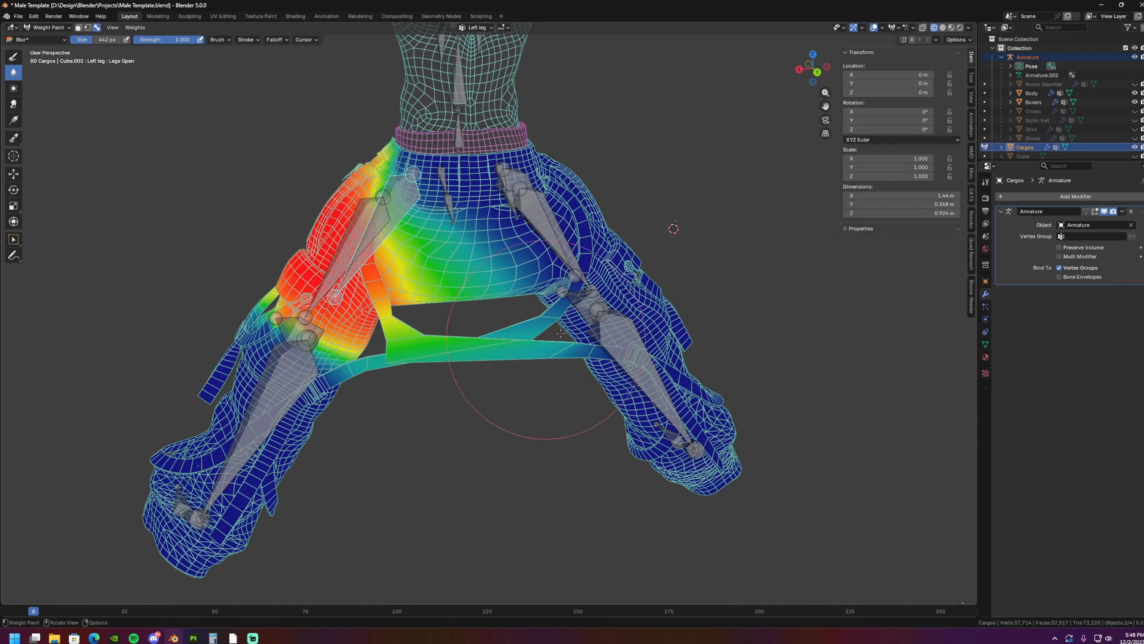
{"action": "left_click_drag", "start_coordinate": [560, 333], "coordinate": [603, 332]}
- Select the Right leg bone and blur its weights along the crossing straps below the crotch
{"action": "left_click", "coordinate": [555, 252], "text": "ctrl+shift"}
{"action": "middle_click_drag", "start_coordinate": [531, 292], "coordinate": [513, 296]}
{"action": "mouse_move", "coordinate": [462, 373]}
{"action": "left_mouse_down"}
{"action": "mouse_move", "coordinate": [501, 360]}
{"action": "mouse_move", "coordinate": [440, 336]}
{"action": "left_mouse_up"}
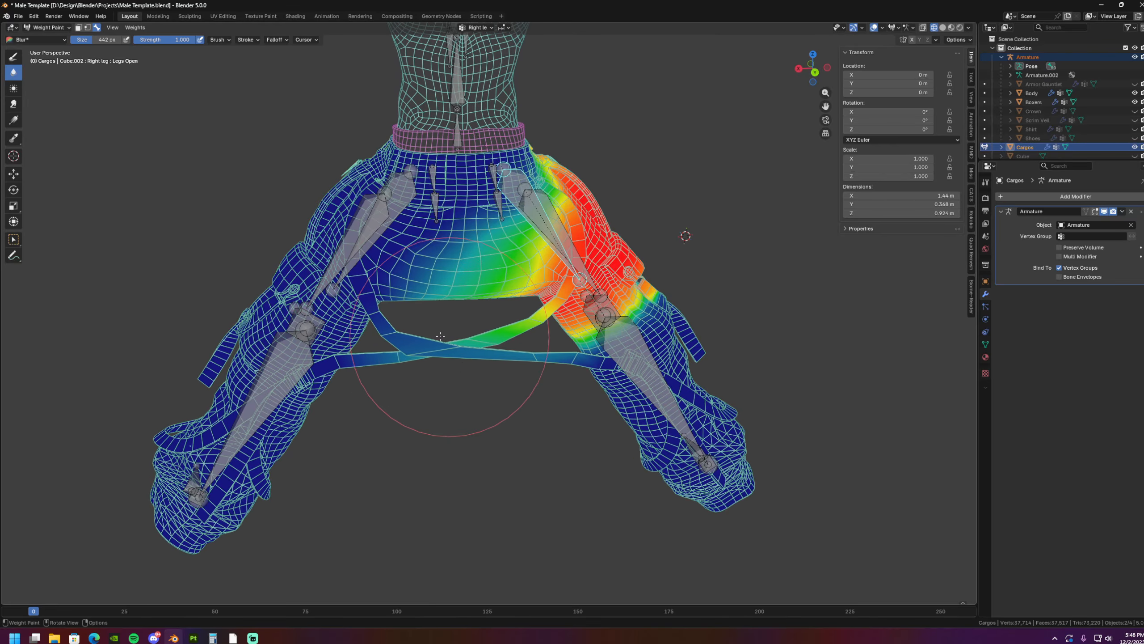
{"action": "scroll", "coordinate": [440, 336], "scroll_direction": "up", "scroll_amount": 3}
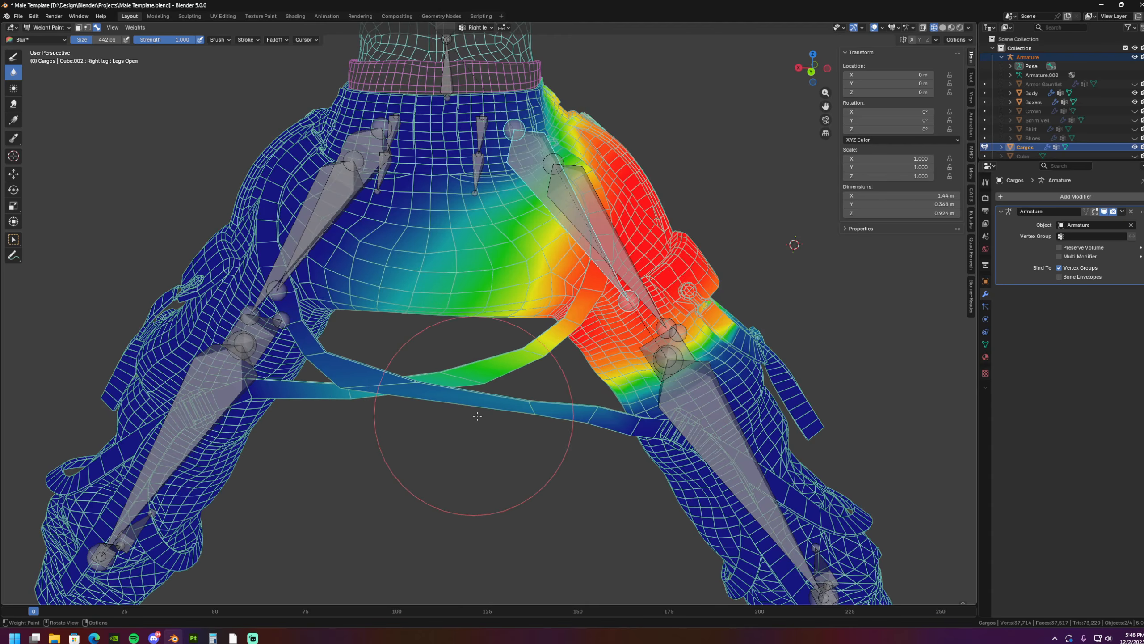
{"action": "mouse_move", "coordinate": [557, 372]}
{"action": "middle_mouse_down", "text": "shift"}
{"action": "mouse_move", "coordinate": [562, 380]}
{"action": "mouse_move", "coordinate": [561, 359]}
{"action": "middle_mouse_up", "text": "shift"}
- Blur the Right knee and Left knee weights along the straps crossing between the legs
{"action": "left_click", "coordinate": [696, 401], "text": "ctrl+shift"}
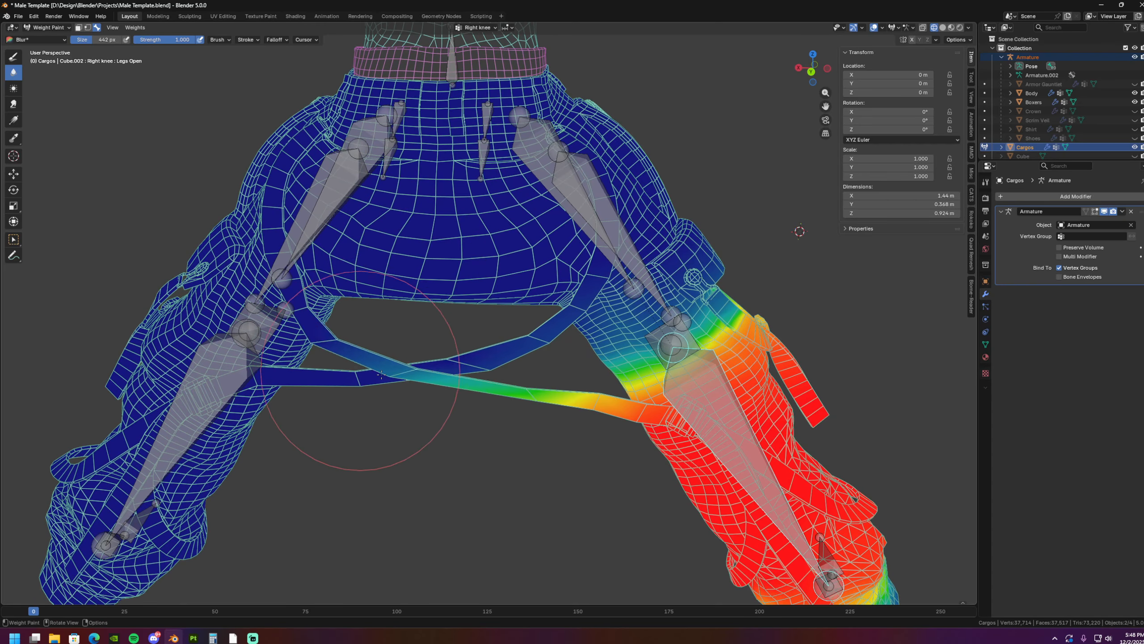
{"action": "left_click_drag", "start_coordinate": [381, 374], "coordinate": [499, 382]}
{"action": "middle_click_drag", "start_coordinate": [525, 399], "coordinate": [544, 401], "text": "shift"}
{"action": "left_click", "coordinate": [226, 373], "text": "alt"}
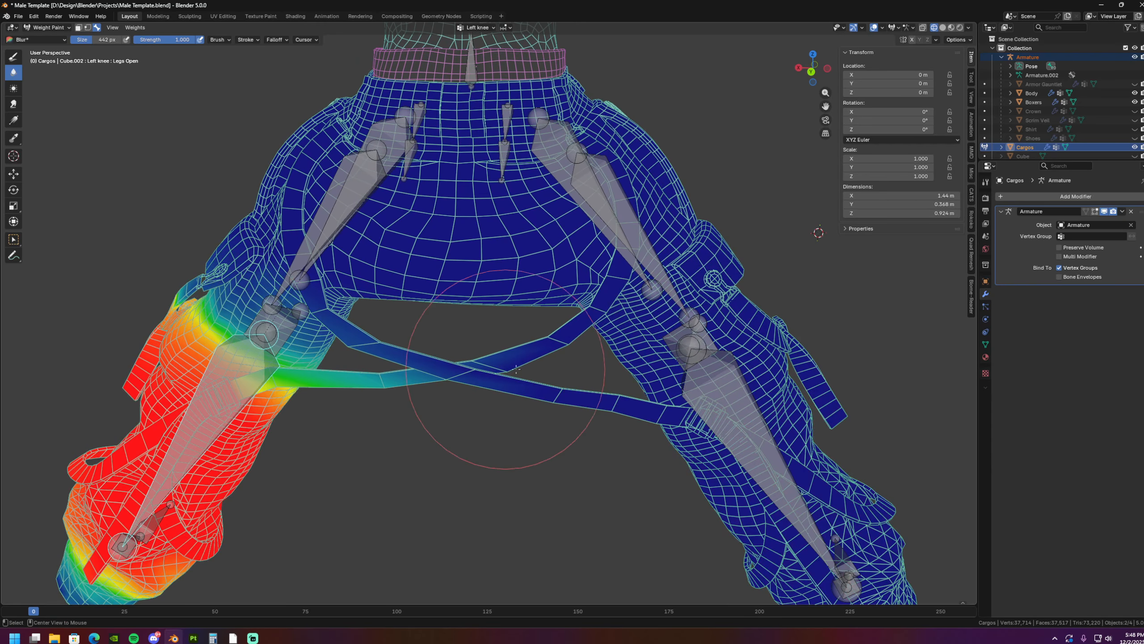
{"action": "middle_click_drag", "start_coordinate": [425, 400], "coordinate": [468, 412]}
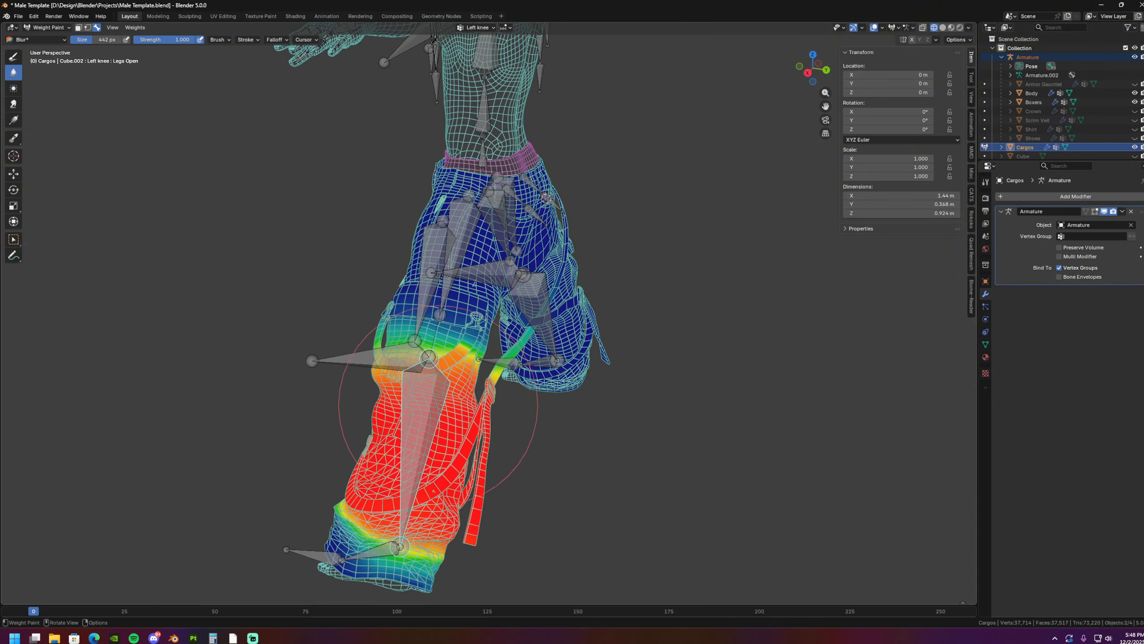
- Rotate the Left knee bone to bend the lower legs backward and check how the straps and fabric deform
{"action": "middle_click_drag", "start_coordinate": [483, 458], "coordinate": [507, 449]}
{"action": "key", "text": "r"}
{"action": "left_click", "coordinate": [619, 373]}
{"action": "middle_click_drag", "start_coordinate": [619, 374], "coordinate": [511, 432]}
{"action": "scroll", "coordinate": [511, 432], "scroll_direction": "up", "scroll_amount": 2}
{"action": "left_click_drag", "start_coordinate": [454, 379], "coordinate": [554, 359]}
{"action": "middle_click_drag", "start_coordinate": [552, 357], "coordinate": [597, 376], "text": "shift"}
- Inspect the Left leg and Left knee weights on the bent pose from the back and side
{"action": "left_click", "coordinate": [437, 273], "text": "alt"}
{"action": "left_click", "coordinate": [469, 269], "text": "alt"}
{"action": "middle_click_drag", "start_coordinate": [412, 440], "coordinate": [433, 402], "text": "shift"}
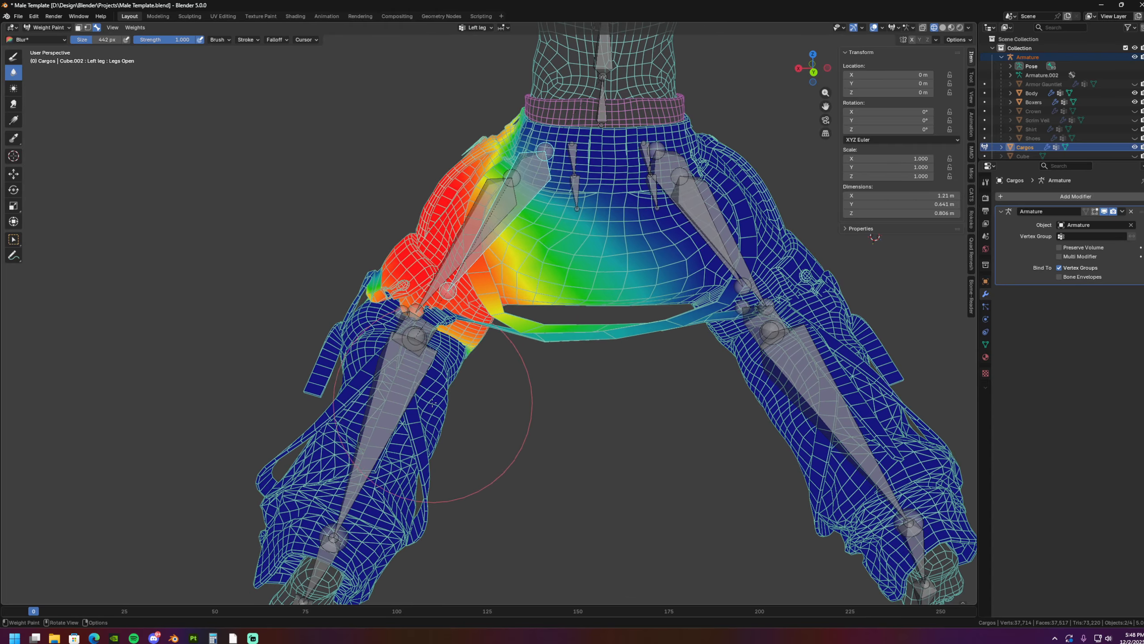
{"action": "scroll", "coordinate": [482, 327], "scroll_direction": "up", "scroll_amount": 2}
{"action": "middle_click_drag", "start_coordinate": [482, 326], "coordinate": [537, 387], "text": "shift"}
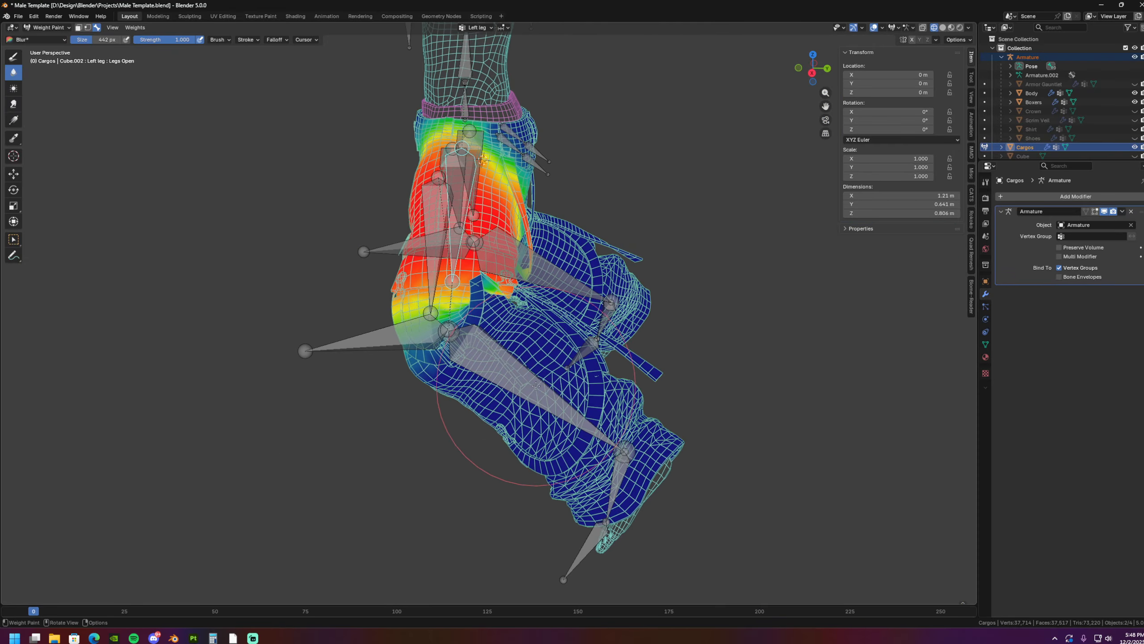
{"action": "left_click", "coordinate": [512, 376], "text": "ctrl"}
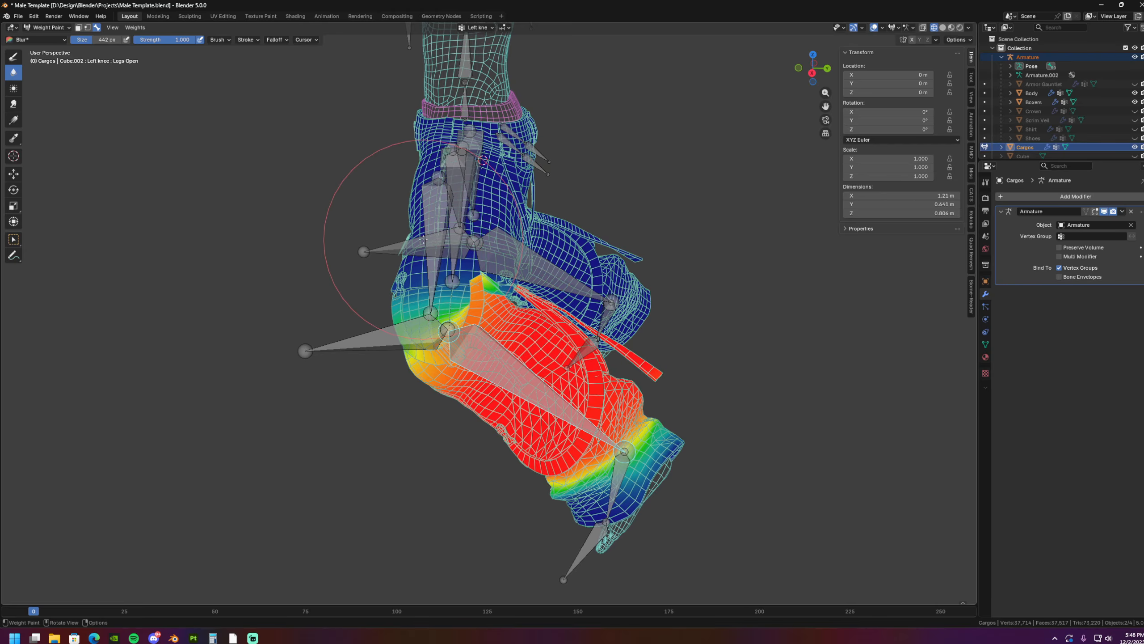
- Rotate the Left knee bone by about -39.8° to lessen the backward bend of the lower legs
{"action": "key", "text": "r"}
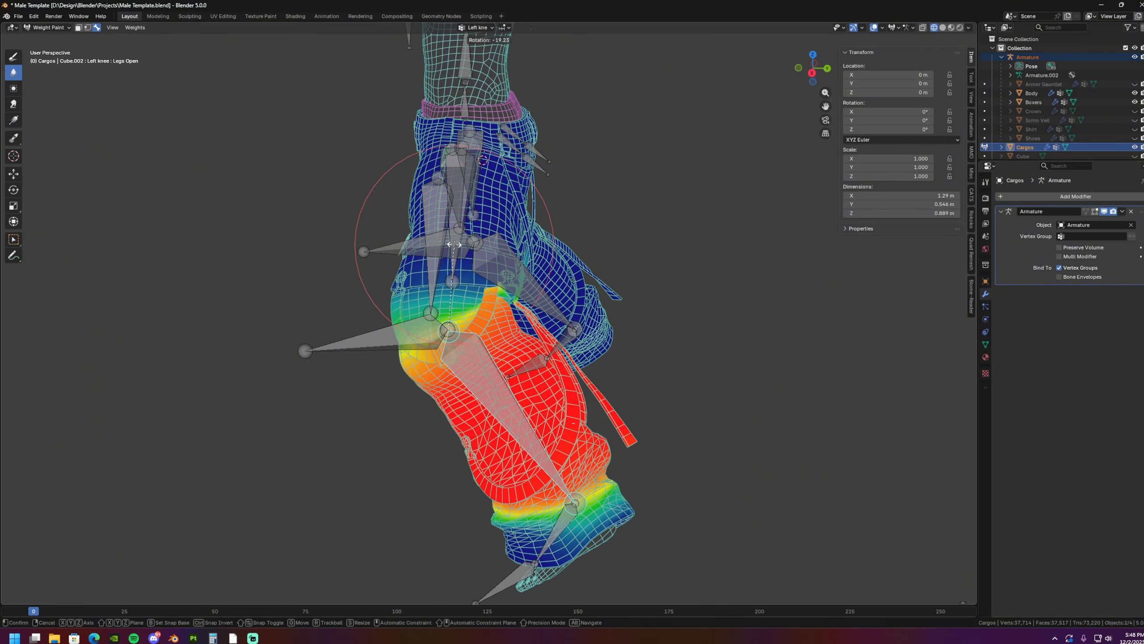
{"action": "right_click", "coordinate": [454, 244]}
{"action": "key", "text": "r"}
{"action": "left_click", "coordinate": [514, 255]}
{"action": "middle_click_drag", "start_coordinate": [528, 287], "coordinate": [478, 325], "text": "shift"}
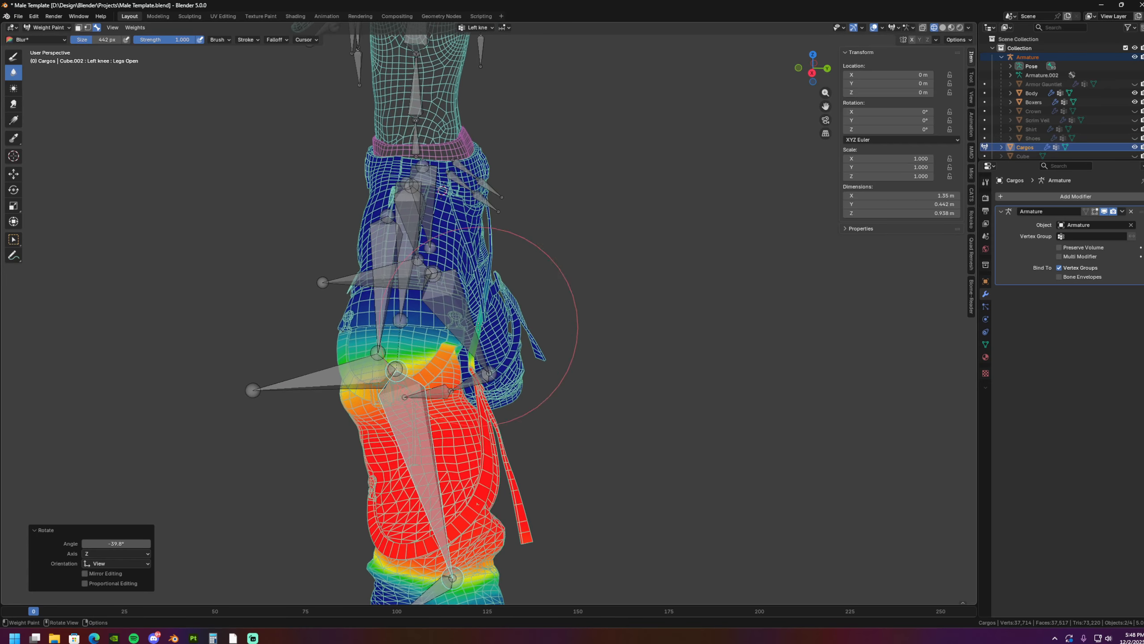
{"action": "scroll", "coordinate": [479, 326], "scroll_direction": "up", "scroll_amount": 4}
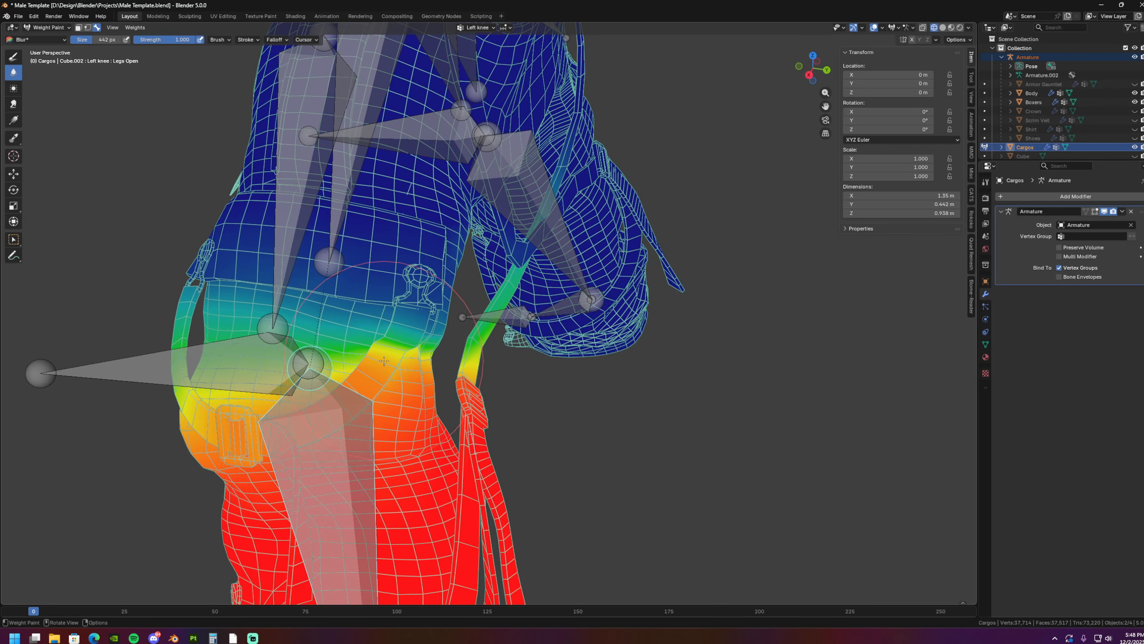
- Inspect the Left knee weights, the knee straps and the crossing straps from the side, front and back
{"action": "middle_click_drag", "start_coordinate": [349, 372], "coordinate": [498, 379]}
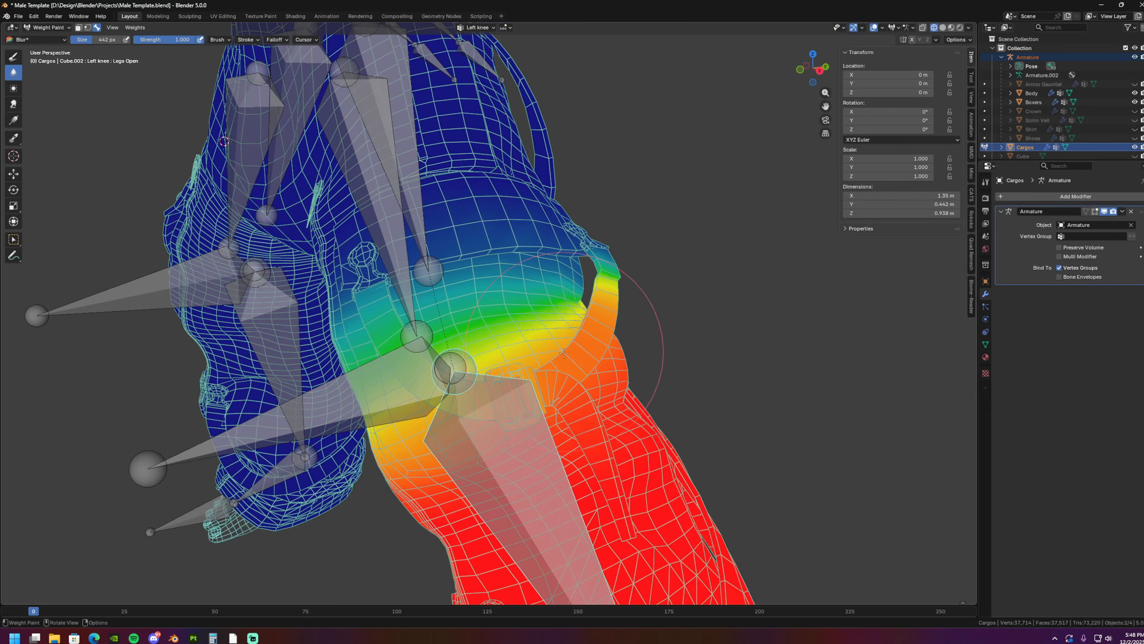
{"action": "middle_click_drag", "start_coordinate": [564, 353], "coordinate": [461, 355]}
{"action": "middle_click_drag", "start_coordinate": [405, 318], "coordinate": [602, 259]}
{"action": "key", "text": "r"}
{"action": "right_click", "coordinate": [581, 346]}
{"action": "scroll", "coordinate": [518, 359], "scroll_direction": "down", "scroll_amount": 1}
{"action": "mouse_move", "coordinate": [518, 358]}
{"action": "middle_mouse_down"}
{"action": "mouse_move", "coordinate": [534, 374]}
{"action": "mouse_move", "coordinate": [463, 349]}
{"action": "middle_mouse_up"}
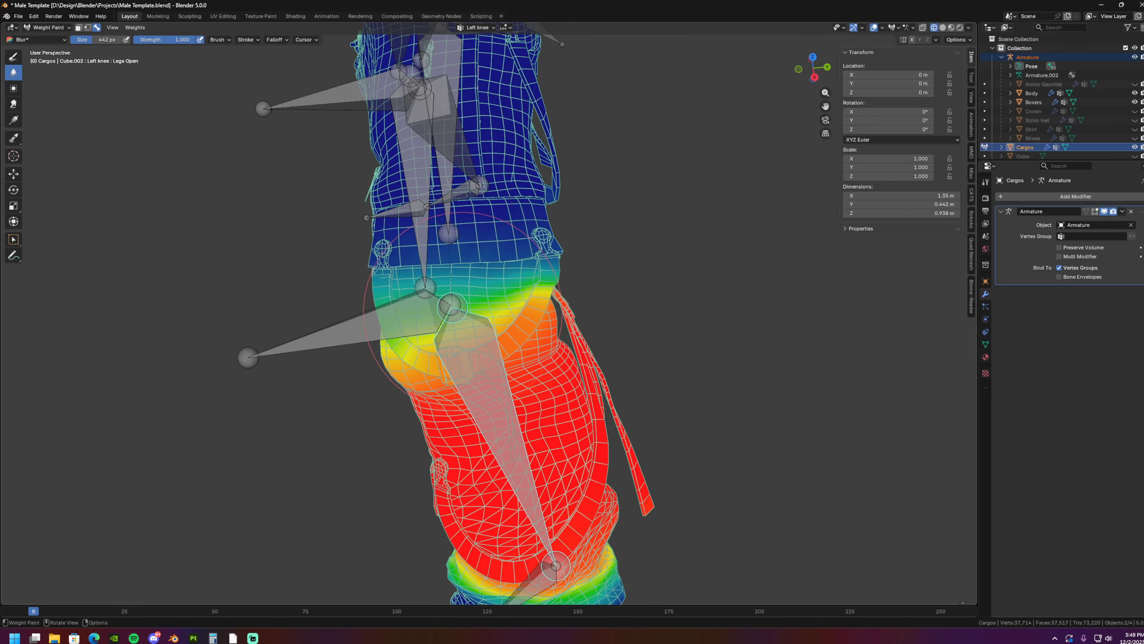
{"action": "mouse_move", "coordinate": [462, 310]}
{"action": "middle_mouse_down"}
{"action": "mouse_move", "coordinate": [486, 307]}
{"action": "mouse_move", "coordinate": [549, 243]}
{"action": "mouse_move", "coordinate": [523, 255]}
{"action": "mouse_move", "coordinate": [531, 267]}
{"action": "middle_mouse_up"}
{"action": "mouse_move", "coordinate": [605, 372]}
{"action": "middle_mouse_down"}
{"action": "mouse_move", "coordinate": [536, 422]}
{"action": "mouse_move", "coordinate": [491, 406]}
{"action": "mouse_move", "coordinate": [447, 409]}
{"action": "mouse_move", "coordinate": [487, 400]}
{"action": "middle_mouse_up"}
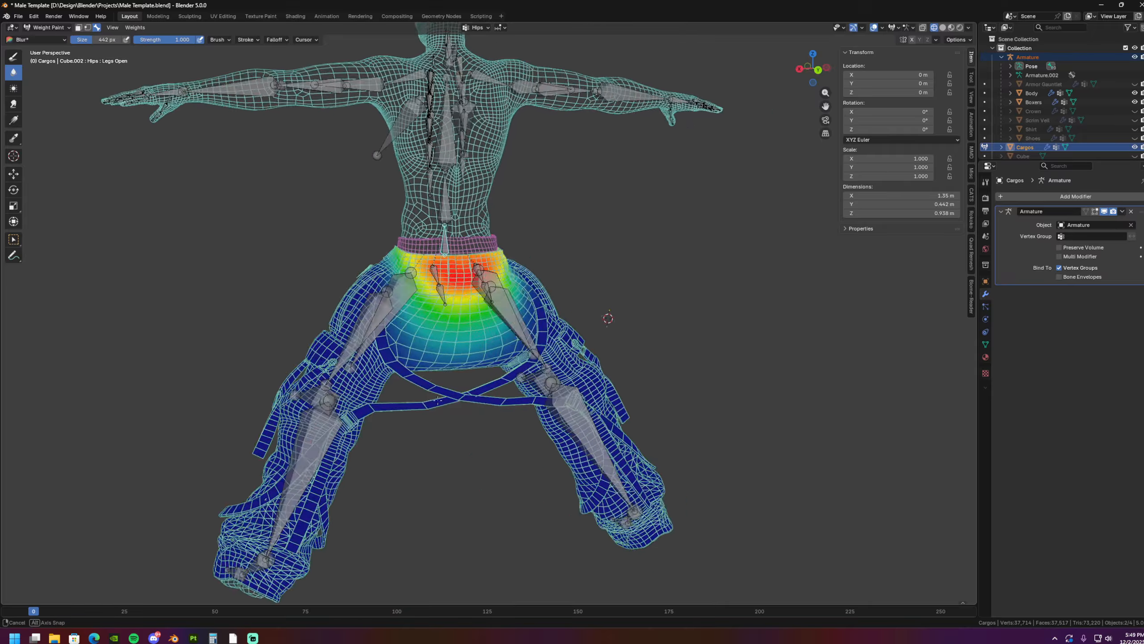
{"action": "middle_click_drag", "start_coordinate": [541, 334], "coordinate": [508, 347]}
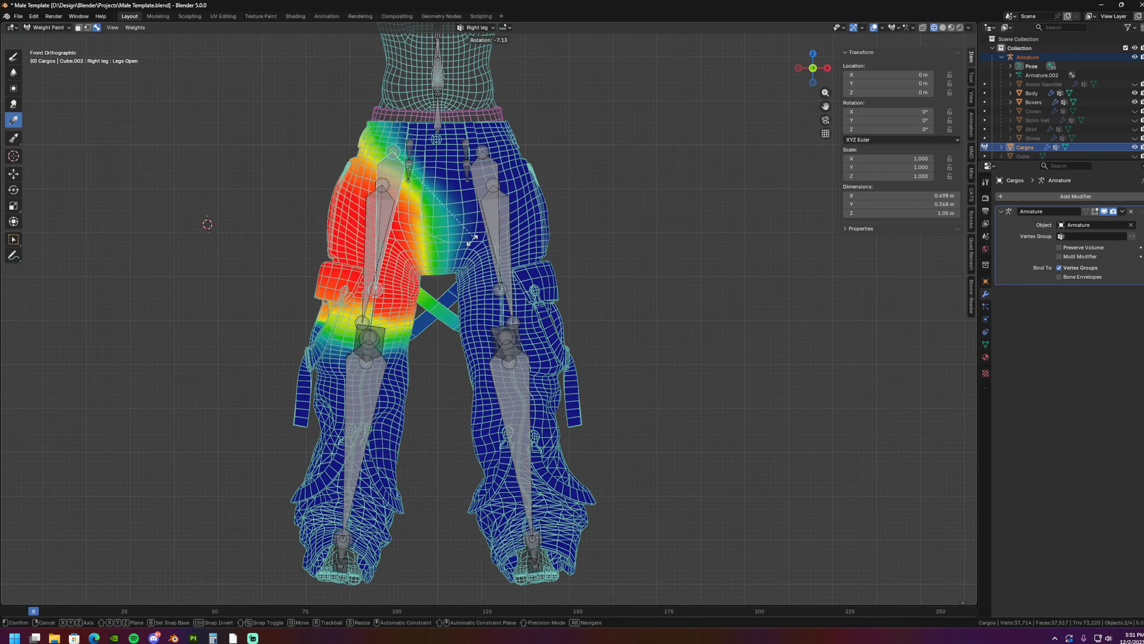
- Spread the legs with the Right leg bone, rotating it outward by another 11.3° in Pose Mode on the armature
{"action": "key", "text": "r"}
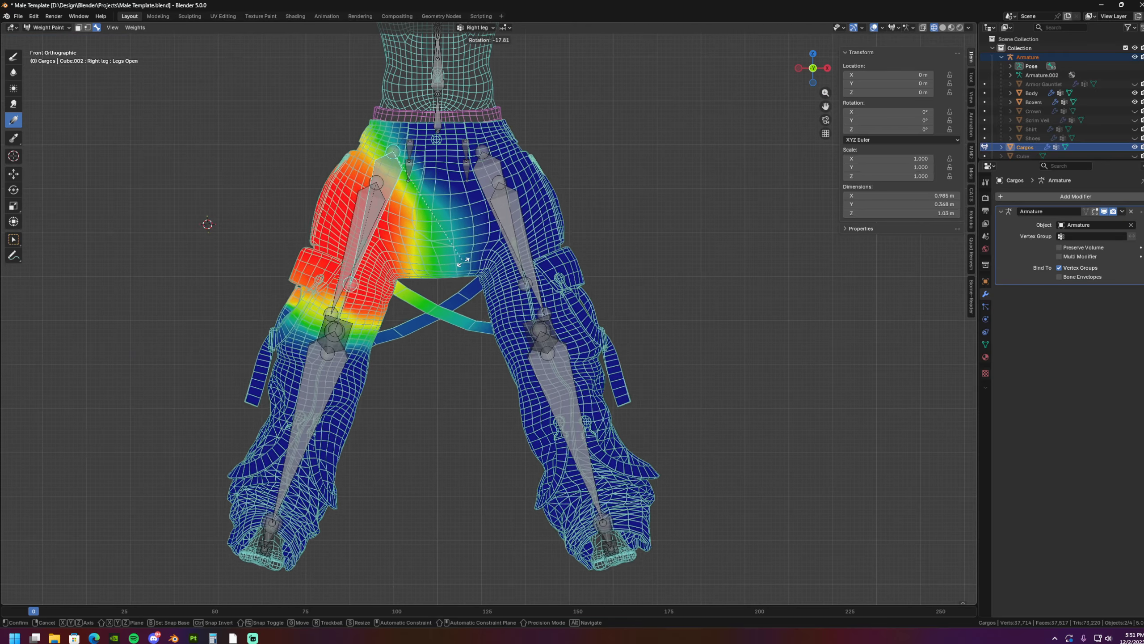
{"action": "left_click", "coordinate": [453, 289]}
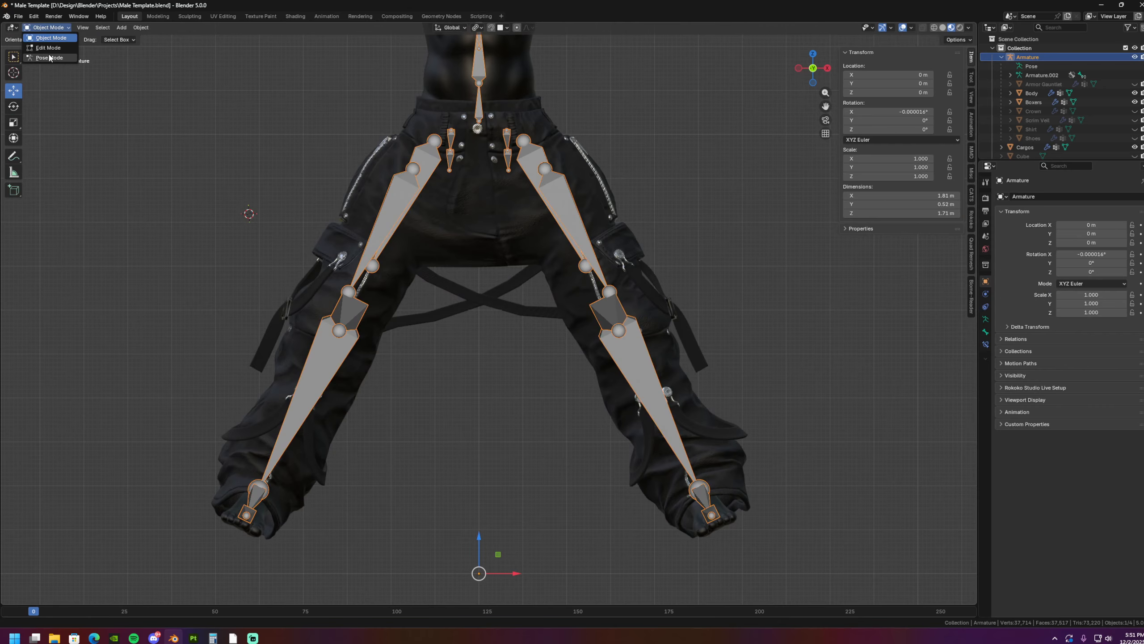
{"action": "left_click", "coordinate": [50, 58]}
{"action": "left_click", "coordinate": [404, 198]}
{"action": "key", "text": "r"}
{"action": "right_click", "coordinate": [438, 161]}
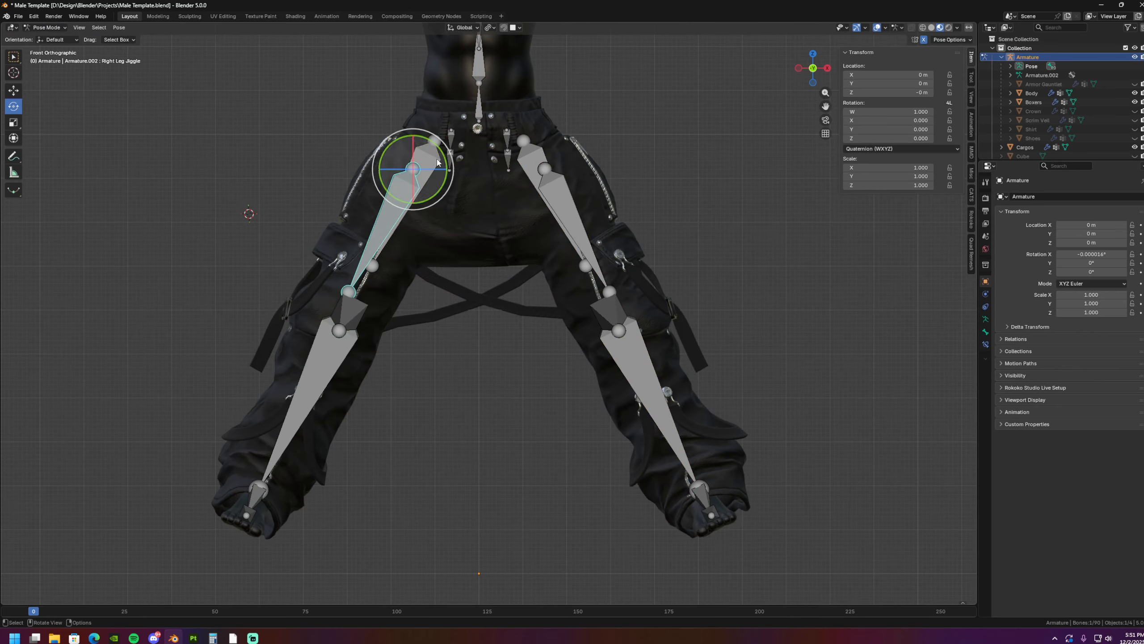
{"action": "left_click", "coordinate": [437, 160]}
{"action": "key", "text": "r"}
{"action": "left_click", "coordinate": [505, 235]}
- Examine the crotch fabric and crossing straps up close on the spread legs while trying further bone rotations
{"action": "scroll", "coordinate": [505, 235], "scroll_direction": "up", "scroll_amount": 6}
{"action": "middle_click_drag", "start_coordinate": [503, 239], "coordinate": [530, 402], "text": "shift"}
{"action": "key", "text": "r"}
{"action": "right_click", "coordinate": [599, 347]}
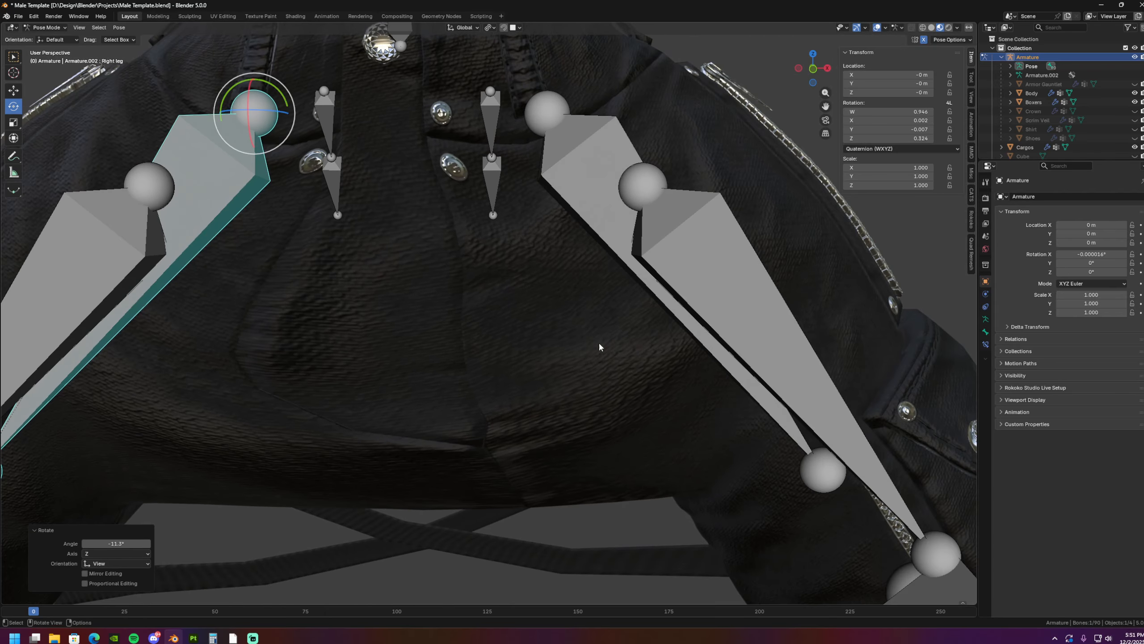
{"action": "middle_click_drag", "start_coordinate": [599, 347], "coordinate": [536, 372]}
{"action": "scroll", "coordinate": [536, 372], "scroll_direction": "down", "scroll_amount": 1}
{"action": "key", "text": "r"}
{"action": "right_click", "coordinate": [572, 472]}
{"action": "scroll", "coordinate": [603, 454], "scroll_direction": "down", "scroll_amount": 2}
{"action": "key", "text": "r"}
{"action": "middle_click_drag", "start_coordinate": [703, 457], "coordinate": [495, 386], "text": "shift"}
{"action": "left_click", "coordinate": [552, 485]}
- Bend the Right knee bone backward and hide the armature to inspect the shaded pants and straps around the knees
{"action": "scroll", "coordinate": [551, 486], "scroll_direction": "down", "scroll_amount": 1}
{"action": "left_click", "coordinate": [614, 376]}
{"action": "key", "text": "r"}
{"action": "left_click", "coordinate": [501, 463]}
{"action": "left_click", "coordinate": [1135, 57]}
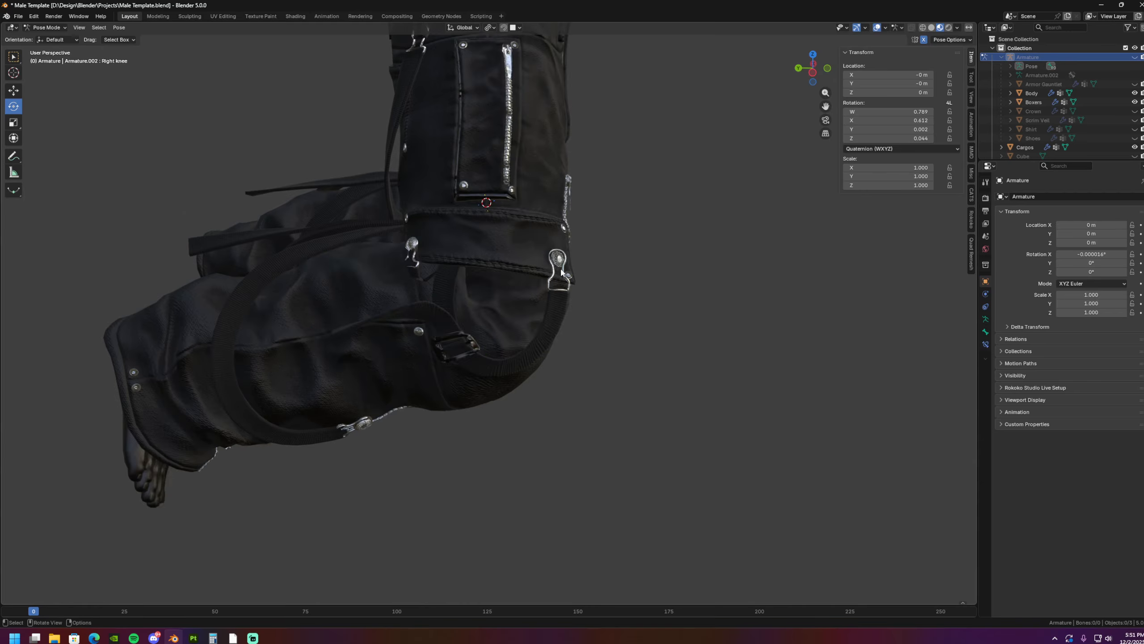
{"action": "scroll", "coordinate": [495, 239], "scroll_direction": "up", "scroll_amount": 4}
{"action": "middle_click_drag", "start_coordinate": [532, 252], "coordinate": [505, 270]}
{"action": "scroll", "coordinate": [648, 332], "scroll_direction": "down", "scroll_amount": 6}
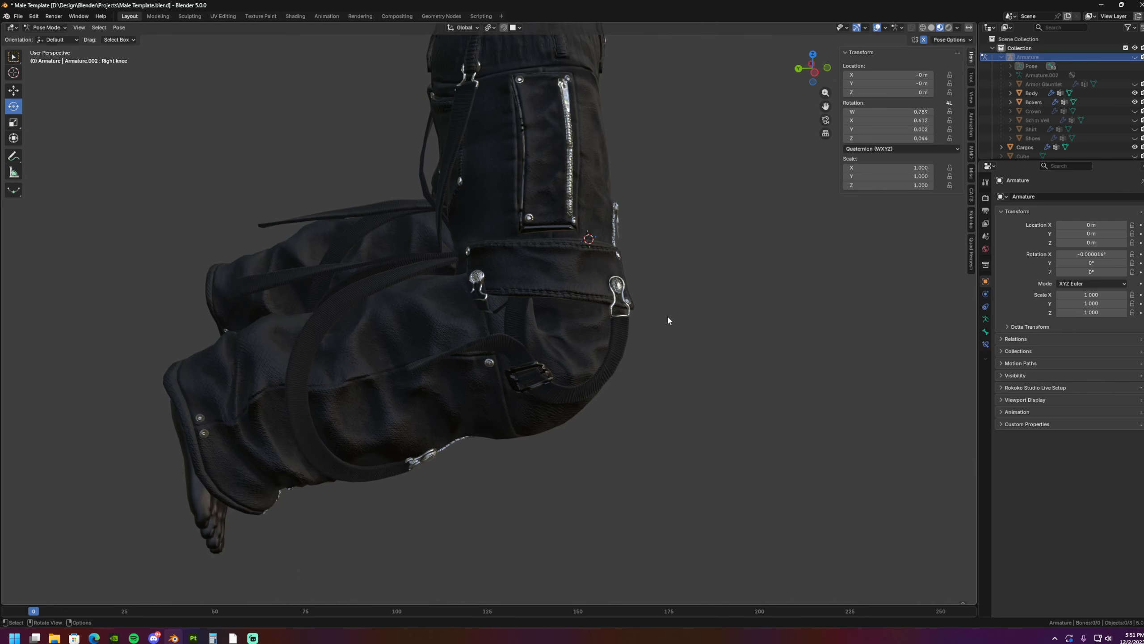
{"action": "middle_click_drag", "start_coordinate": [668, 317], "coordinate": [635, 316]}
{"action": "middle_click_drag", "start_coordinate": [557, 331], "coordinate": [580, 367]}
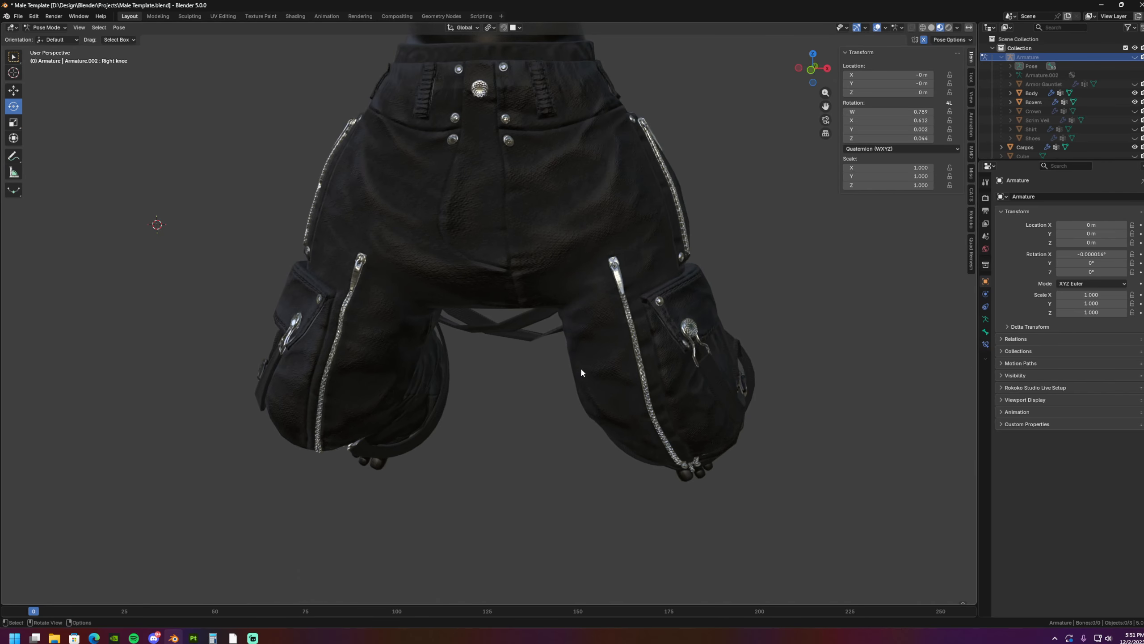
- Show the armature again and clear the rotation of all its bones
{"action": "left_click", "coordinate": [1135, 58]}
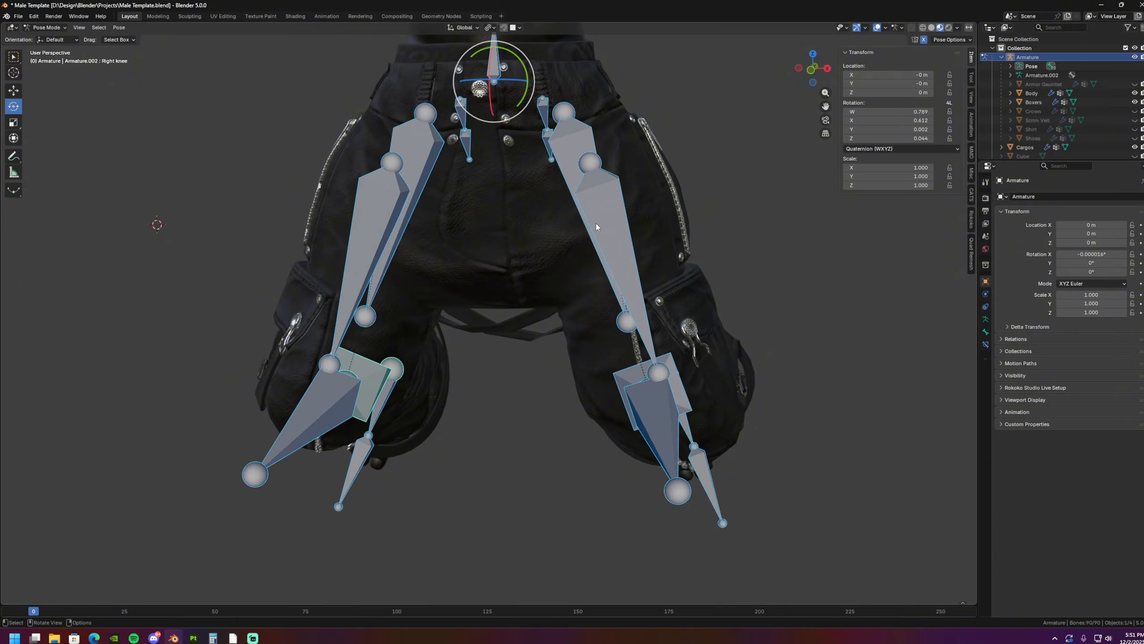
{"action": "scroll", "coordinate": [471, 291], "scroll_direction": "down", "scroll_amount": 1}
{"action": "middle_click_drag", "start_coordinate": [458, 222], "coordinate": [461, 263], "text": "shift"}
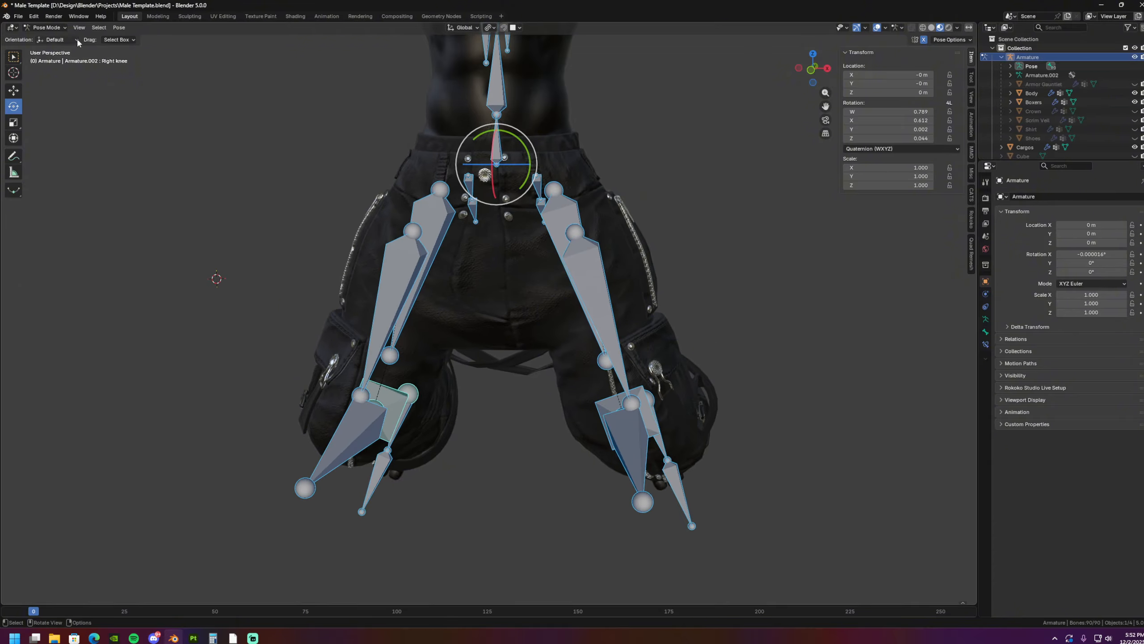
{"action": "scroll", "coordinate": [395, 296], "scroll_direction": "down", "scroll_amount": 4}
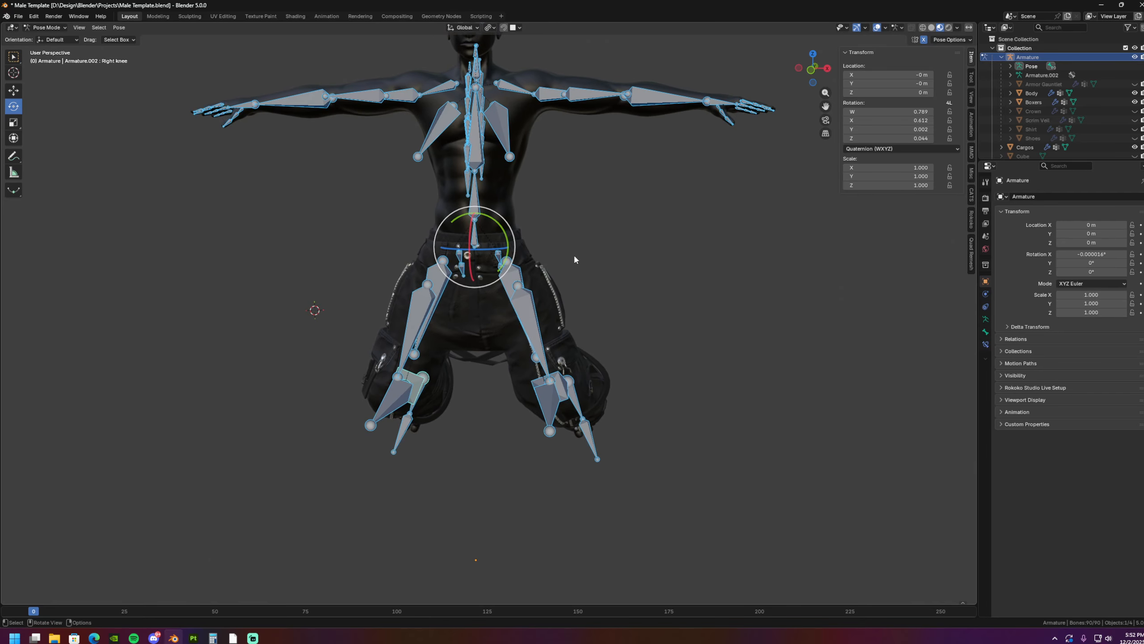
{"action": "middle_click_drag", "start_coordinate": [643, 303], "coordinate": [646, 312]}
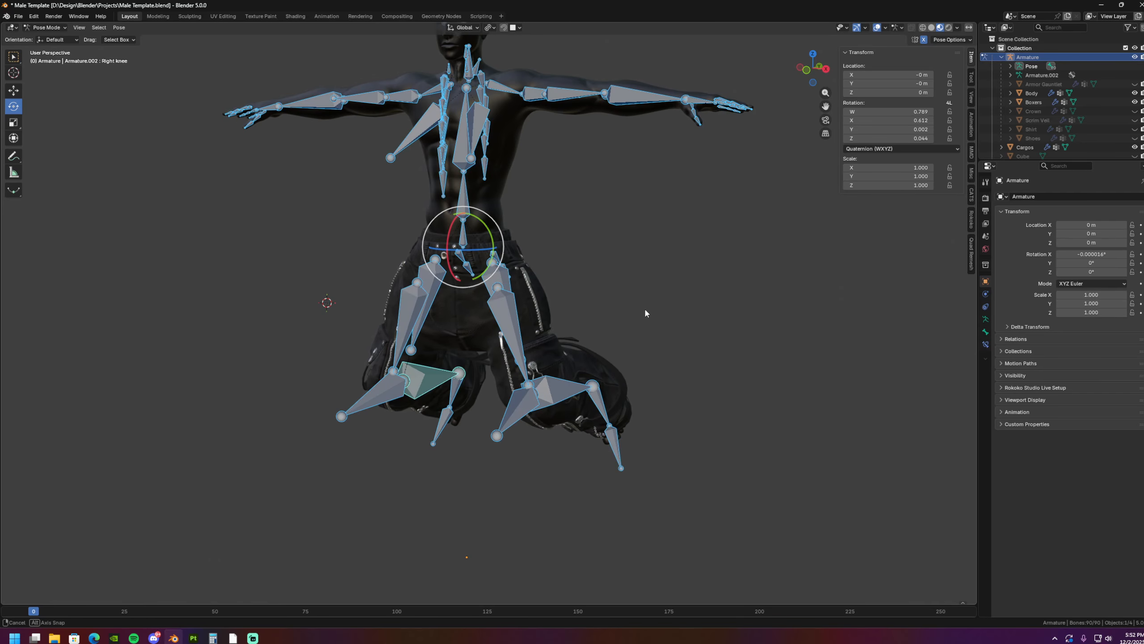
{"action": "key", "text": "alt+r"}
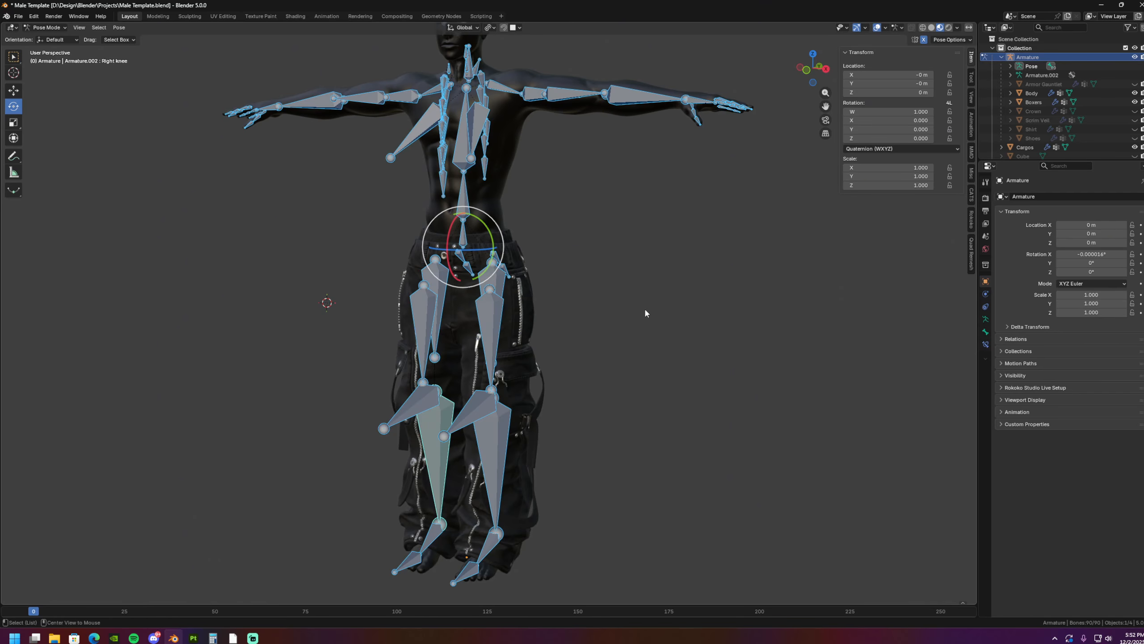
- In armature Edit Mode, duplicate the Right leg bone with mirroring onto the outer thigh strap and scale the copy to 0.224
{"action": "scroll", "coordinate": [500, 316], "scroll_direction": "up", "scroll_amount": 5}
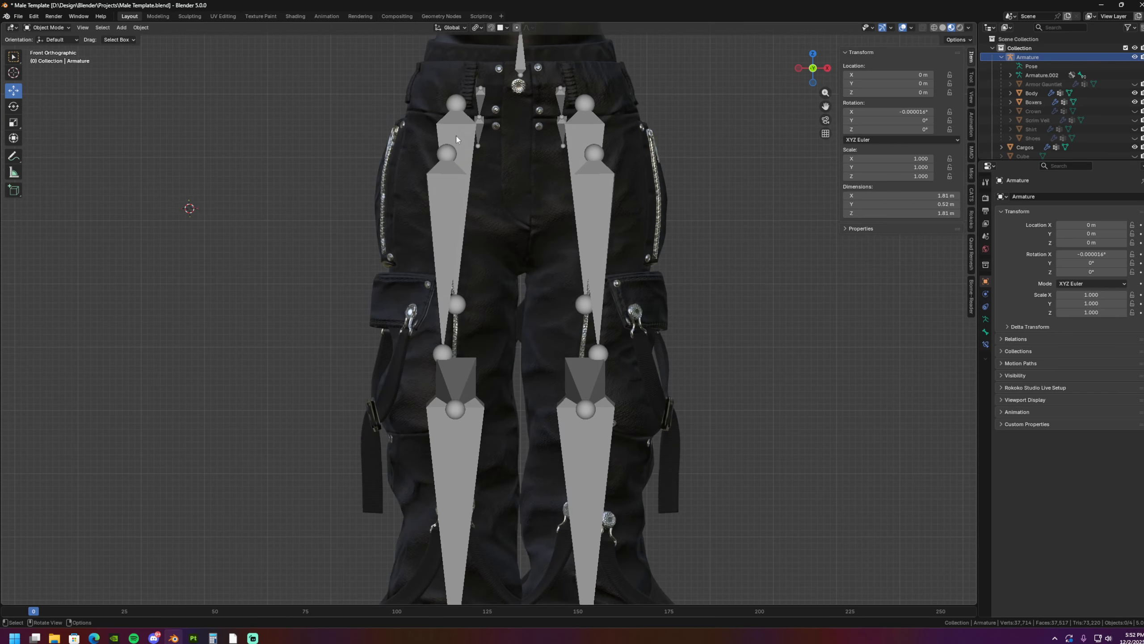
{"action": "key", "text": "Tab"}
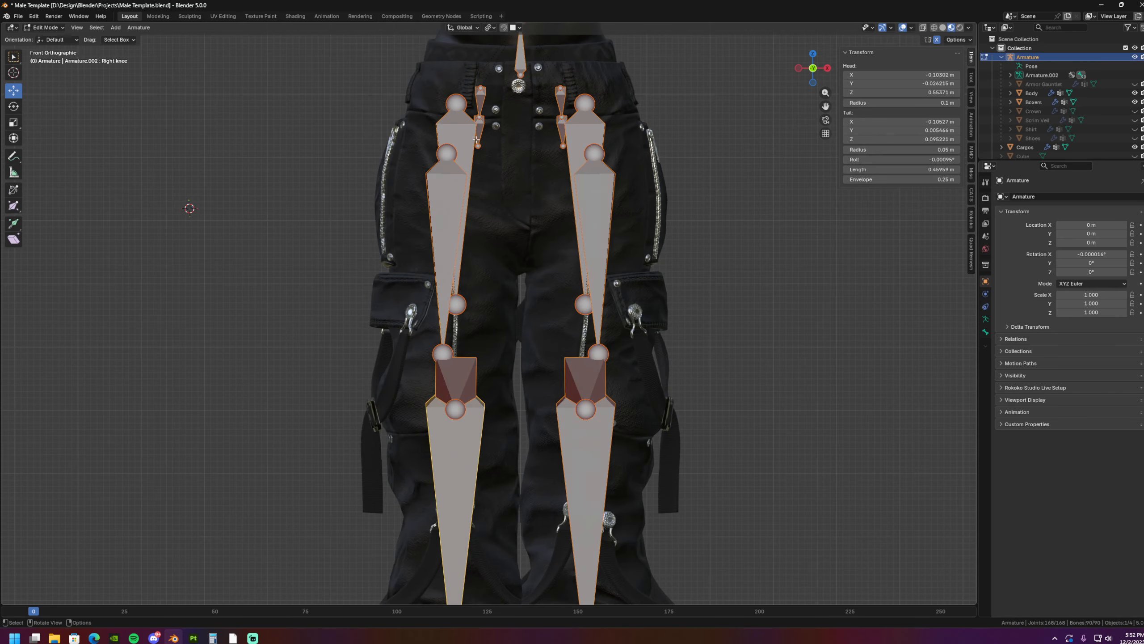
{"action": "left_click", "coordinate": [463, 138]}
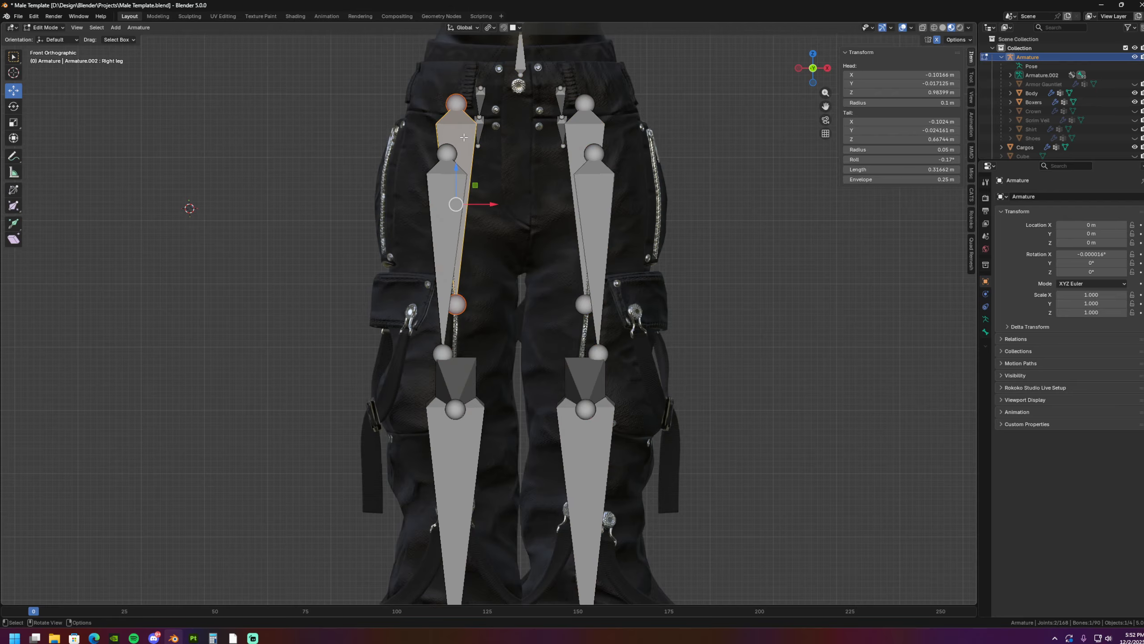
{"action": "middle_click_drag", "start_coordinate": [462, 140], "coordinate": [479, 116], "text": "shift"}
{"action": "middle_click_drag", "start_coordinate": [441, 154], "coordinate": [444, 155], "text": "shift"}
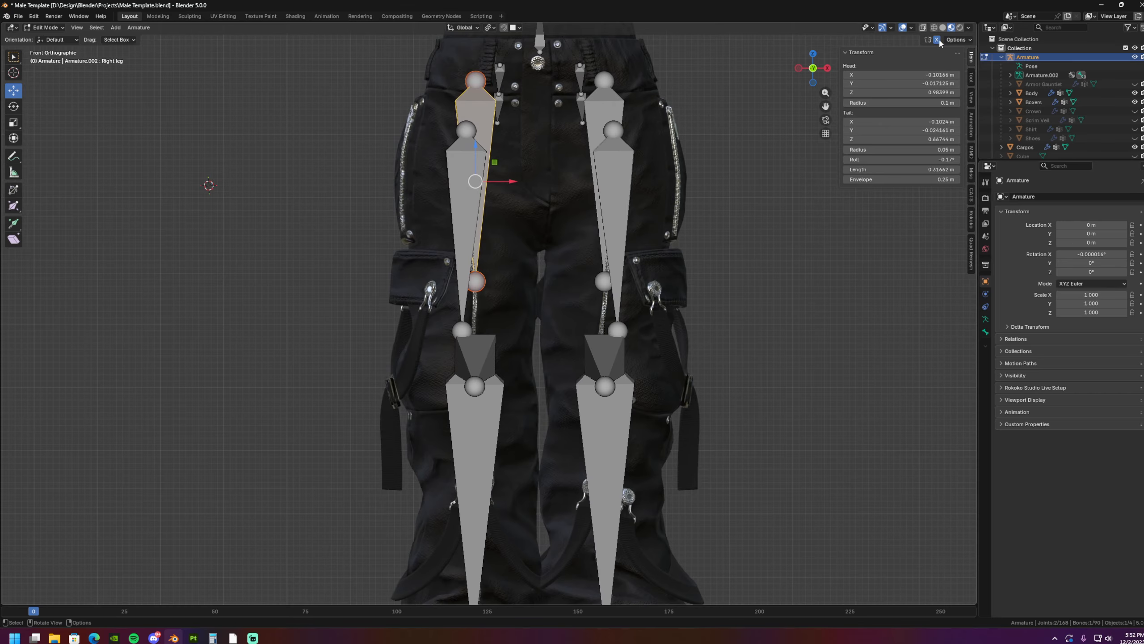
{"action": "middle_click_drag", "start_coordinate": [645, 237], "coordinate": [634, 205], "text": "shift"}
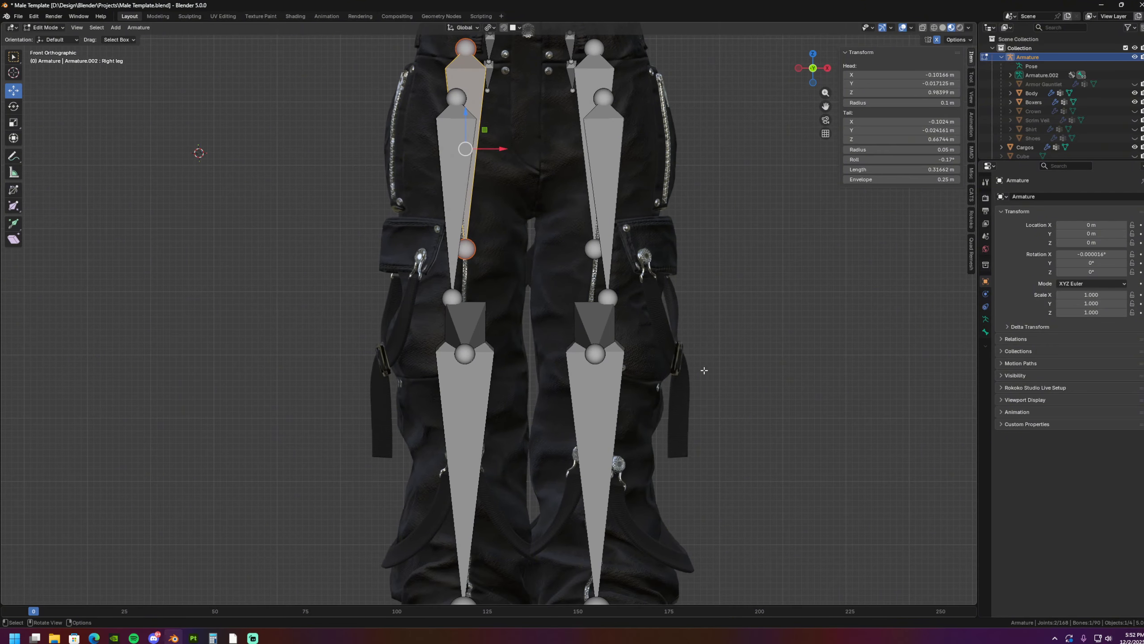
{"action": "middle_click_drag", "start_coordinate": [610, 256], "coordinate": [631, 228], "text": "shift"}
{"action": "scroll", "coordinate": [632, 229], "scroll_direction": "down", "scroll_amount": 1}
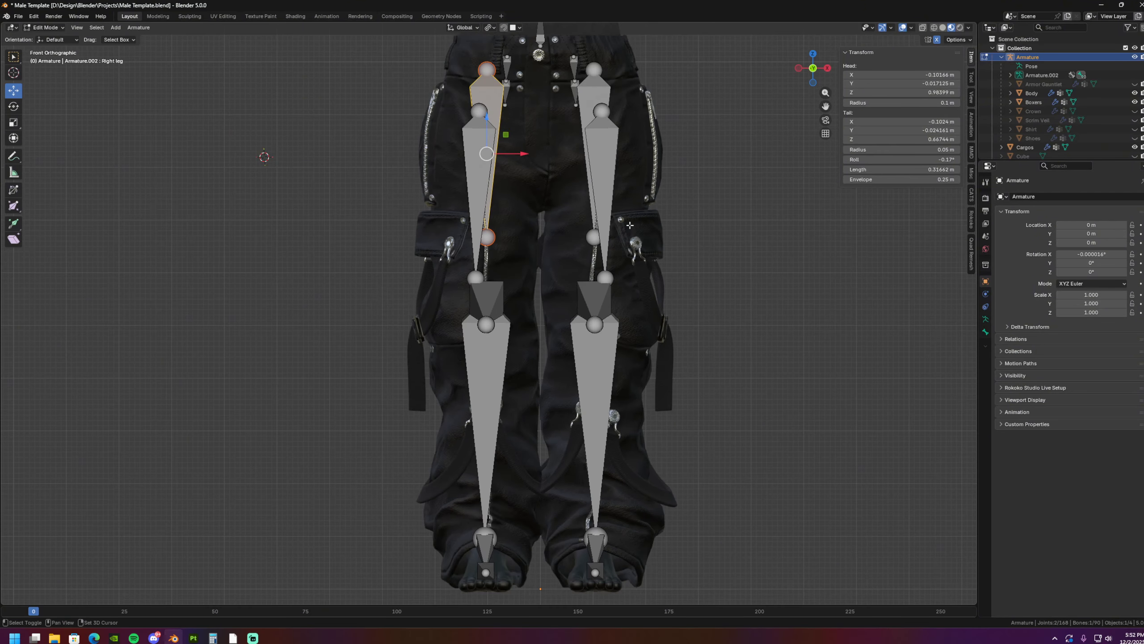
{"action": "key", "text": "shift+d"}
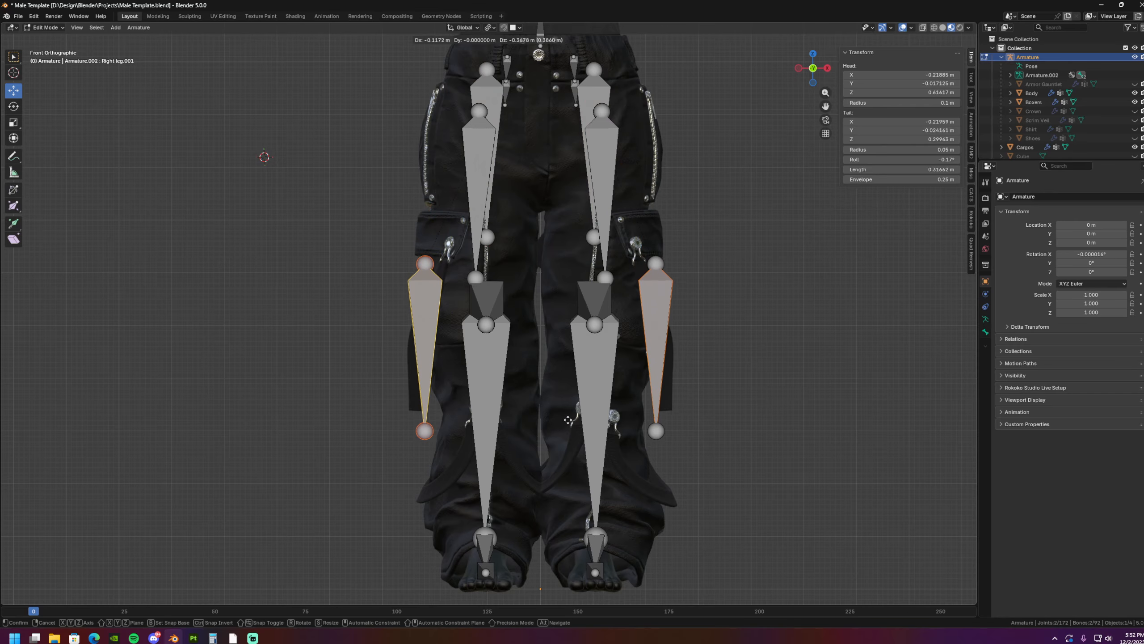
{"action": "left_click", "coordinate": [568, 420]}
{"action": "key", "text": "s"}
{"action": "left_click", "coordinate": [464, 302]}
{"action": "middle_click_drag", "start_coordinate": [464, 302], "coordinate": [466, 318], "text": "shift"}
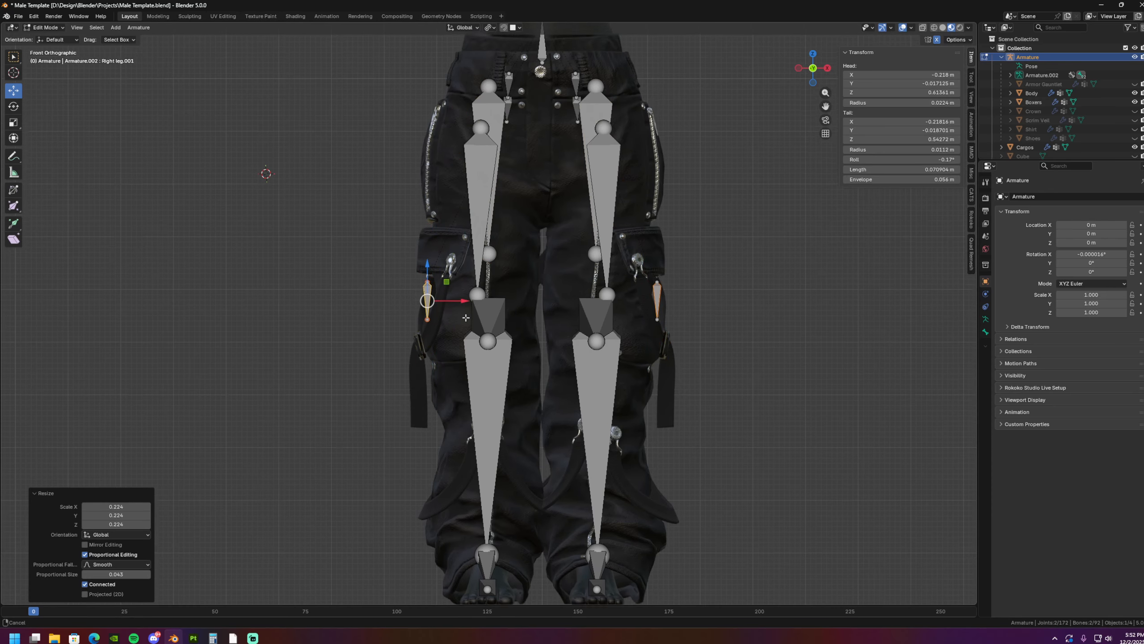
- Rotate the small strap bone by -5.48° and position it along the upper outer strap in the front and side views
{"action": "scroll", "coordinate": [466, 317], "scroll_direction": "up", "scroll_amount": 3}
{"action": "key", "text": "r"}
{"action": "left_click", "coordinate": [509, 329]}
{"action": "key", "text": "g"}
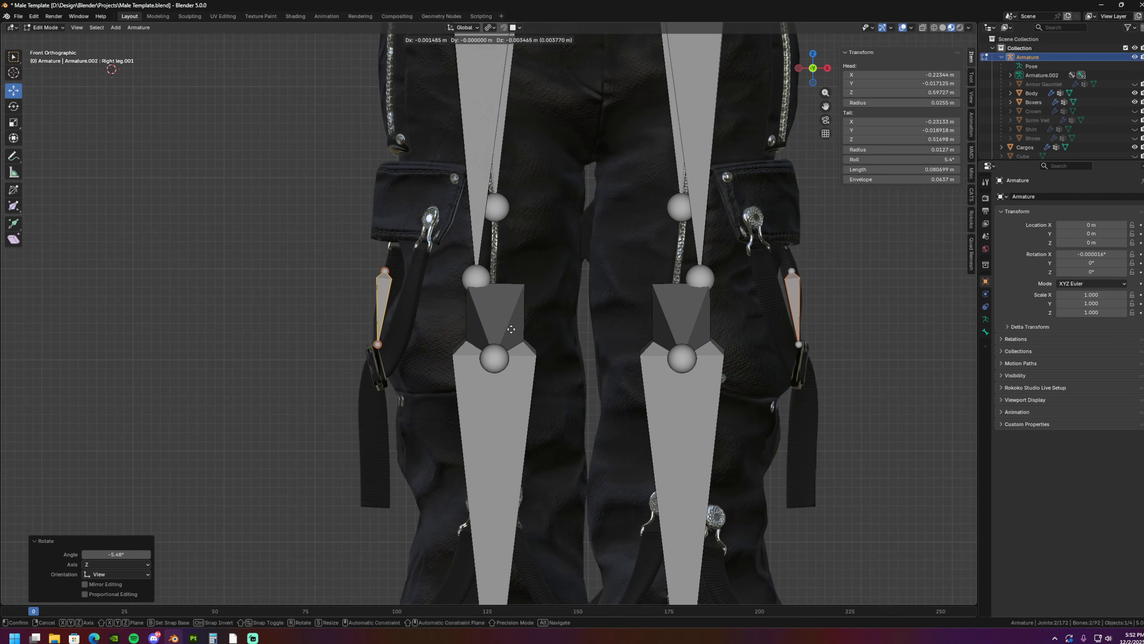
{"action": "left_click", "coordinate": [511, 329]}
{"action": "key", "text": "ctrl+KP_3"}
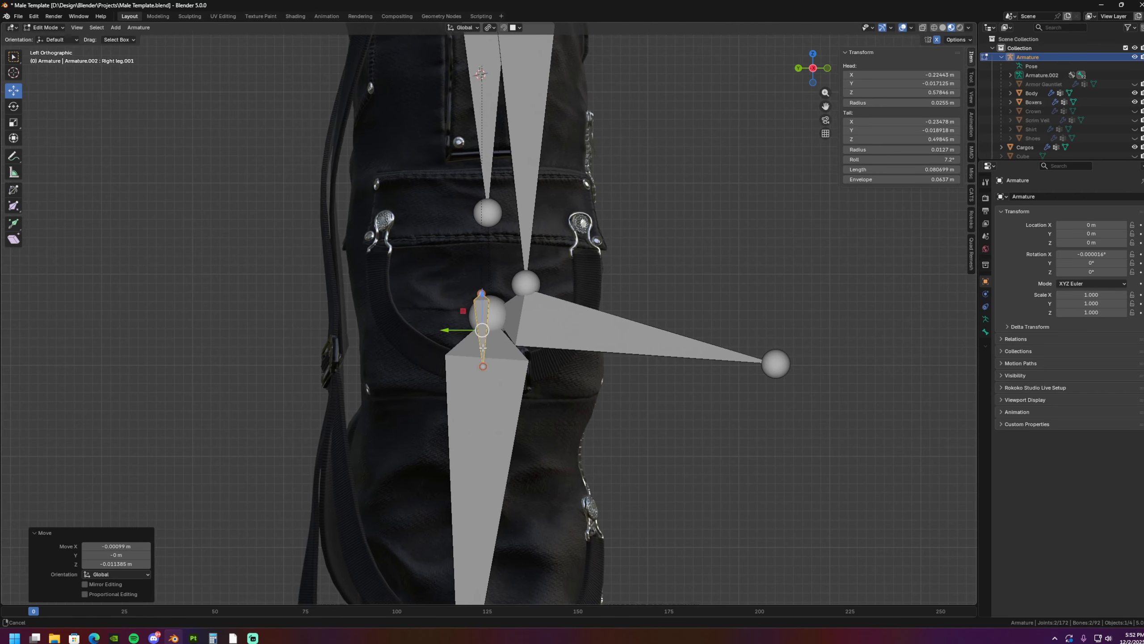
{"action": "key", "text": "g"}
{"action": "left_click", "coordinate": [490, 333]}
{"action": "key", "text": "KP_1"}
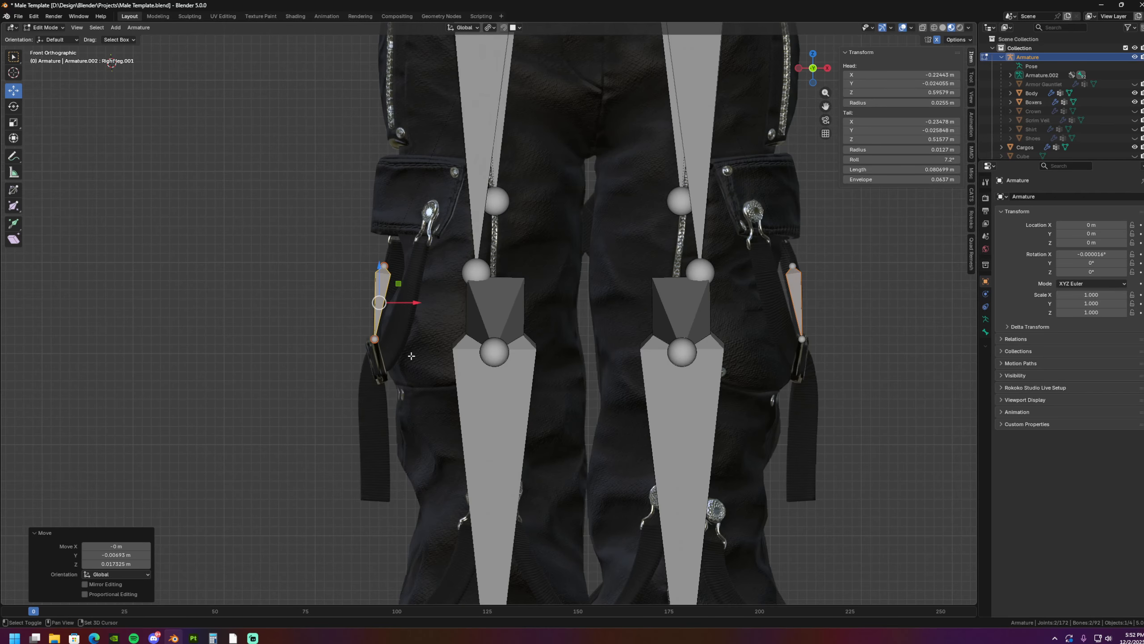
- Extrude two more bones from the strap bone's tip down to the end of the hanging strap
{"action": "middle_click_drag", "start_coordinate": [411, 357], "coordinate": [415, 338], "text": "shift"}
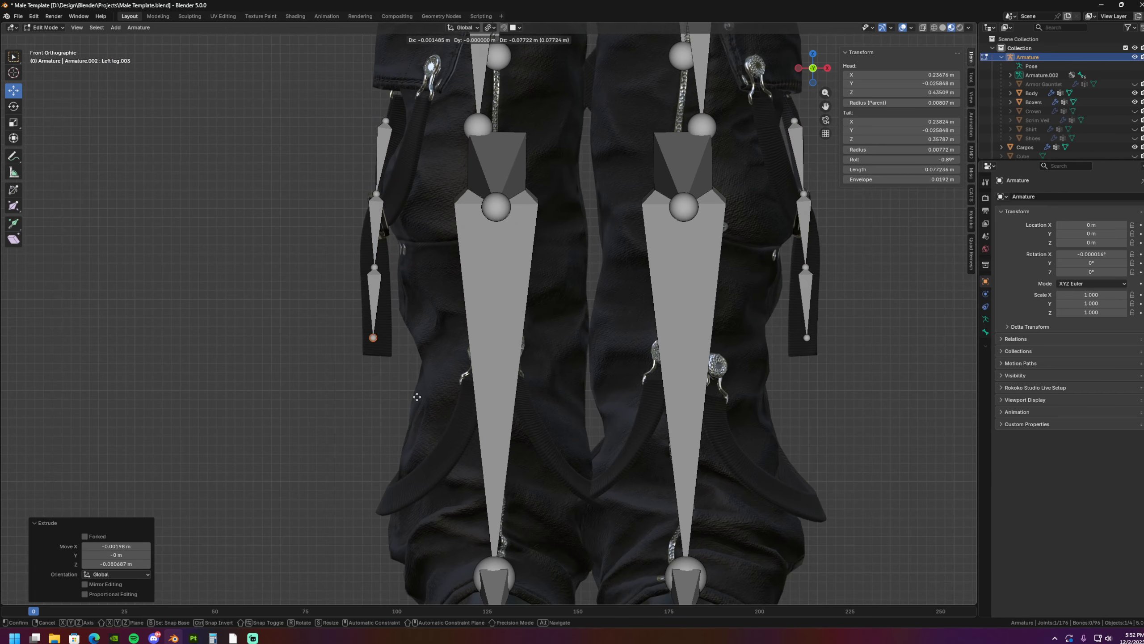
{"action": "left_click", "coordinate": [419, 409]}
{"action": "middle_click_drag", "start_coordinate": [422, 289], "coordinate": [425, 351], "text": "shift"}
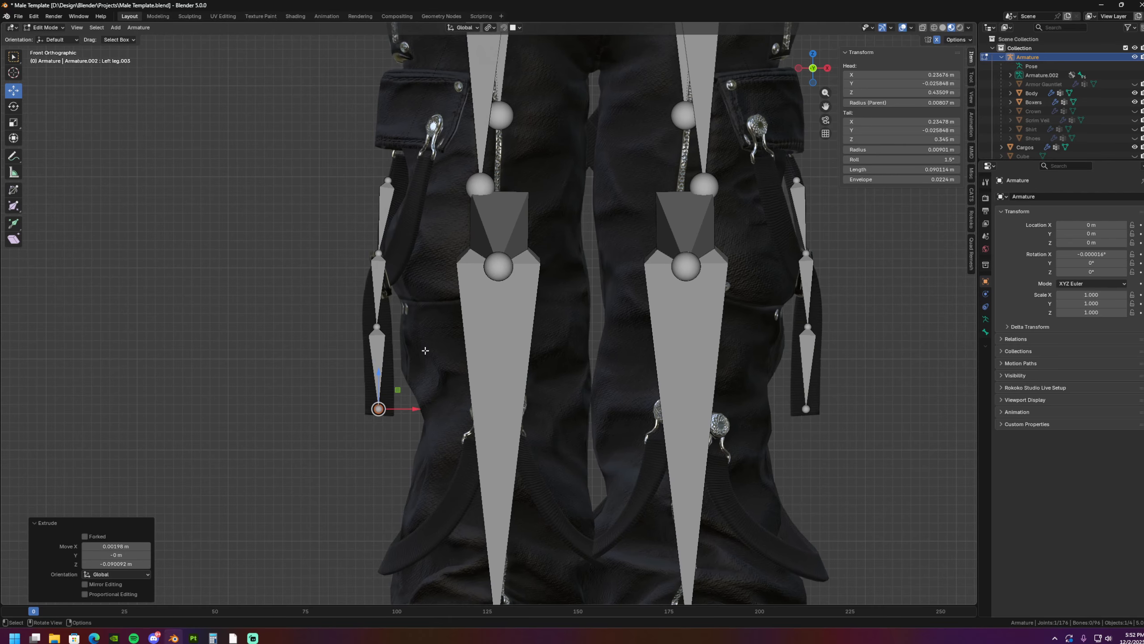
- Reposition the strap chain's first joint and its top end so the uppermost bone follows the strap
{"action": "left_click_drag", "start_coordinate": [379, 258], "coordinate": [384, 262]}
{"action": "key", "text": "g"}
{"action": "left_click", "coordinate": [386, 263]}
{"action": "middle_click_drag", "start_coordinate": [389, 261], "coordinate": [389, 340], "text": "shift"}
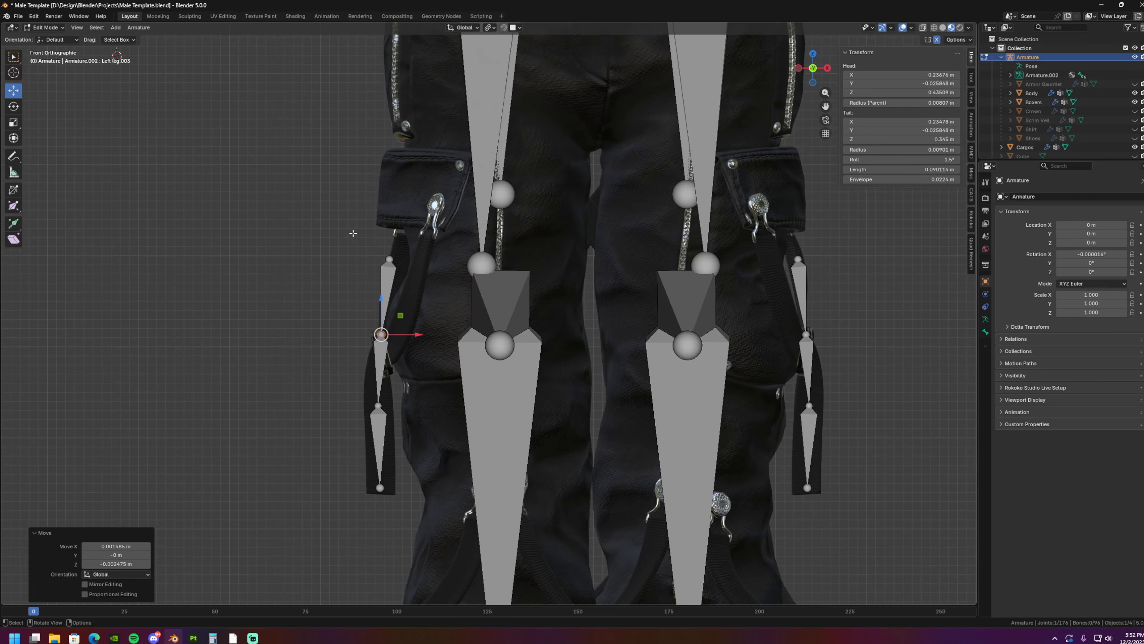
{"action": "left_click_drag", "start_coordinate": [352, 232], "coordinate": [420, 281]}
{"action": "key", "text": "g"}
{"action": "left_click", "coordinate": [424, 283]}
{"action": "middle_click_drag", "start_coordinate": [424, 283], "coordinate": [419, 248], "text": "shift"}
- Adjust the lower joint and the end tip of the strap bone chain to centre them on the hanging strap
{"action": "left_click_drag", "start_coordinate": [353, 281], "coordinate": [409, 317]}
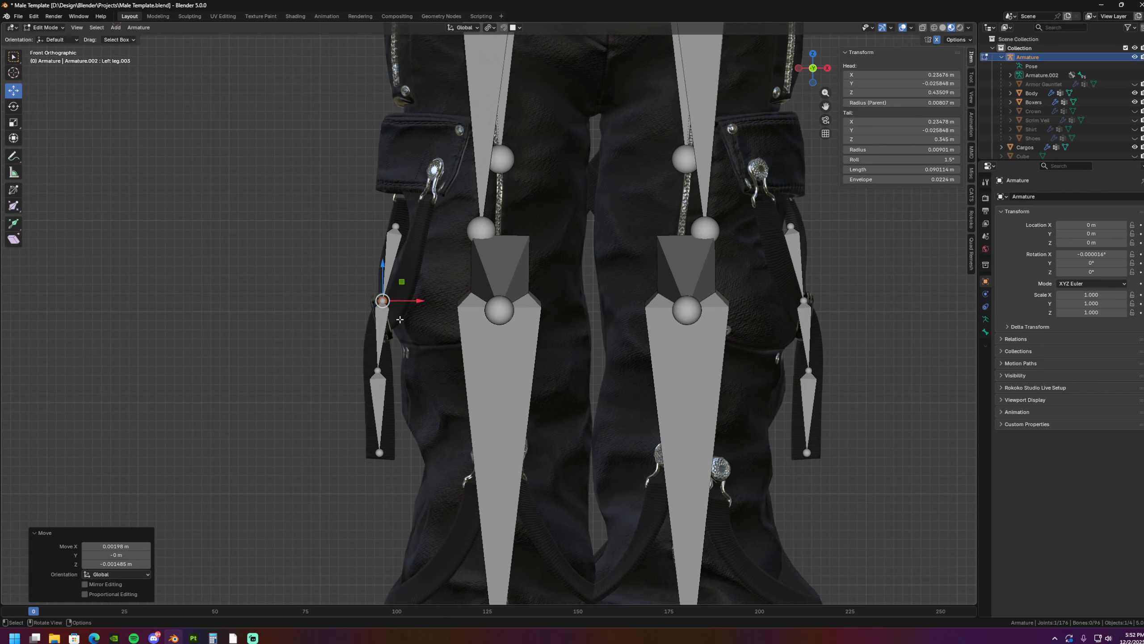
{"action": "left_click_drag", "start_coordinate": [411, 390], "coordinate": [412, 390]}
{"action": "key", "text": "g"}
{"action": "left_click", "coordinate": [415, 394]}
{"action": "left_click_drag", "start_coordinate": [345, 433], "coordinate": [403, 473]}
{"action": "key", "text": "g"}
{"action": "left_click", "coordinate": [402, 472]}
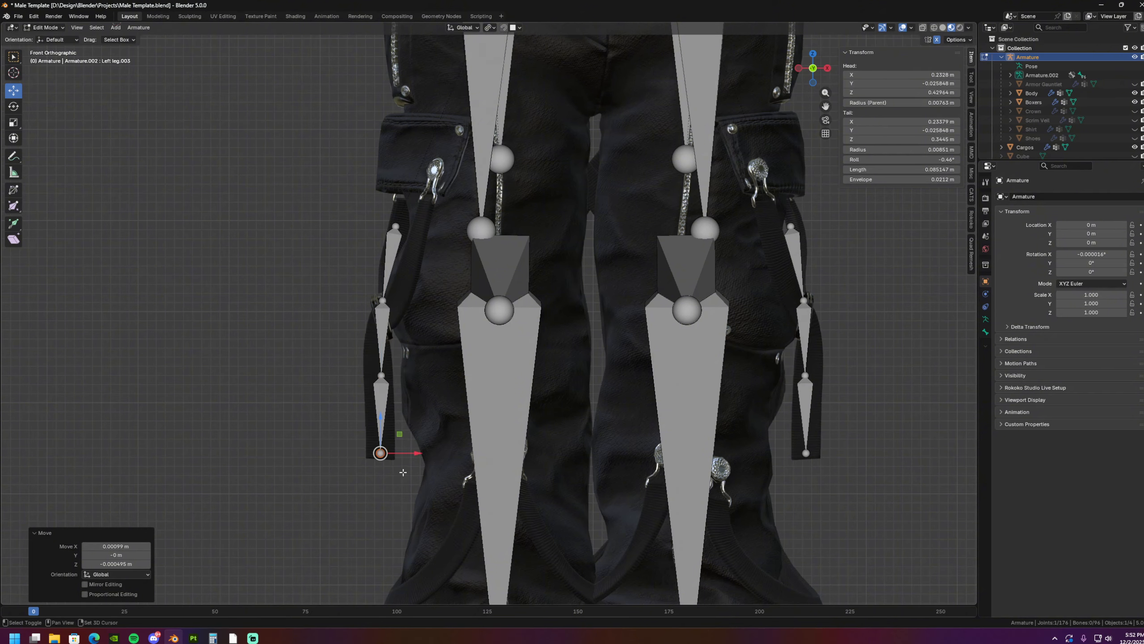
- Switch the armature to Pose Mode and rotate the lower leg bones -36.9° in the left side view
{"action": "middle_click_drag", "start_coordinate": [407, 408], "coordinate": [501, 390]}
{"action": "scroll", "coordinate": [492, 359], "scroll_direction": "up", "scroll_amount": 2}
{"action": "middle_click_drag", "start_coordinate": [499, 345], "coordinate": [526, 363], "text": "shift"}
{"action": "scroll", "coordinate": [526, 363], "scroll_direction": "up", "scroll_amount": 2}
{"action": "left_click", "coordinate": [41, 25]}
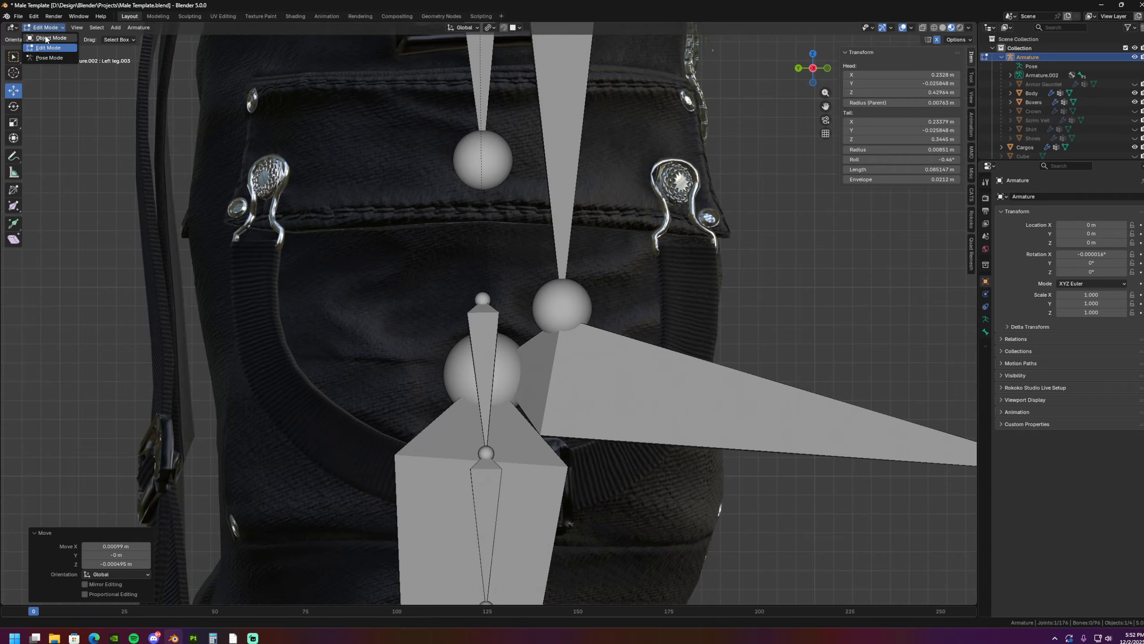
{"action": "left_click", "coordinate": [44, 39]}
{"action": "middle_click_drag", "start_coordinate": [446, 413], "coordinate": [455, 337], "text": "shift"}
{"action": "left_click", "coordinate": [45, 27]}
{"action": "left_click", "coordinate": [46, 58]}
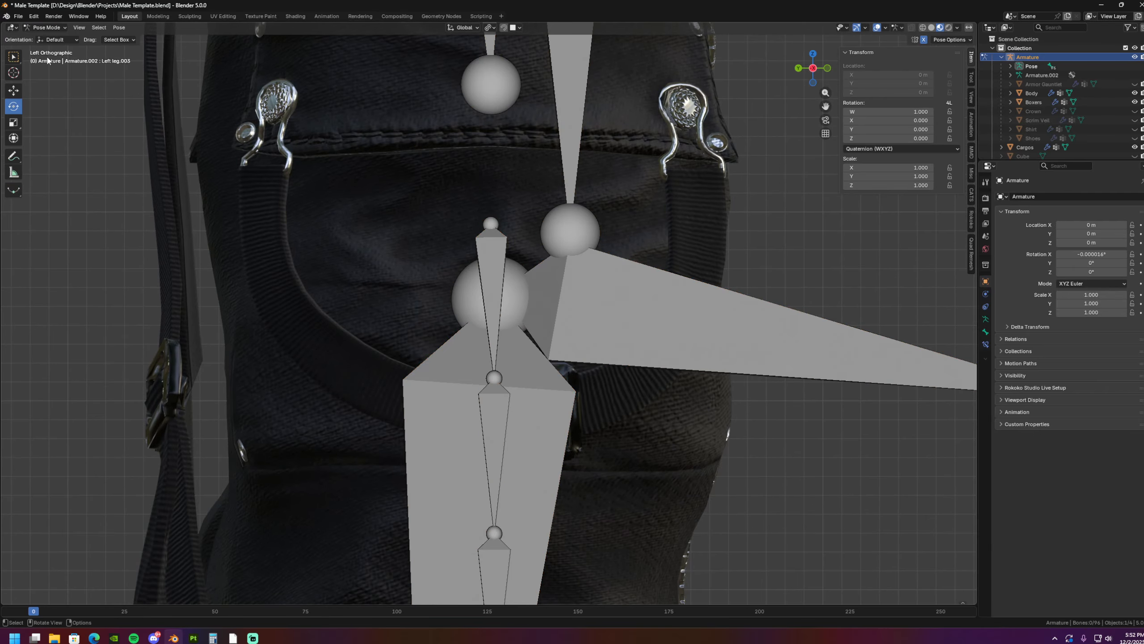
{"action": "left_click", "coordinate": [454, 404]}
{"action": "key", "text": "r"}
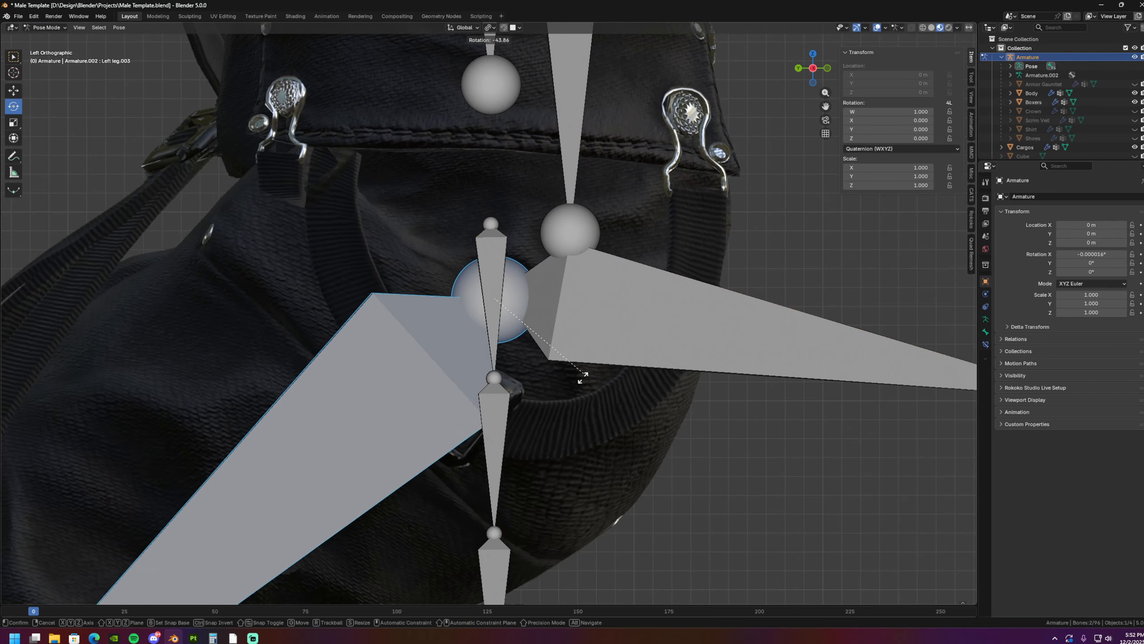
{"action": "left_click", "coordinate": [443, 269]}
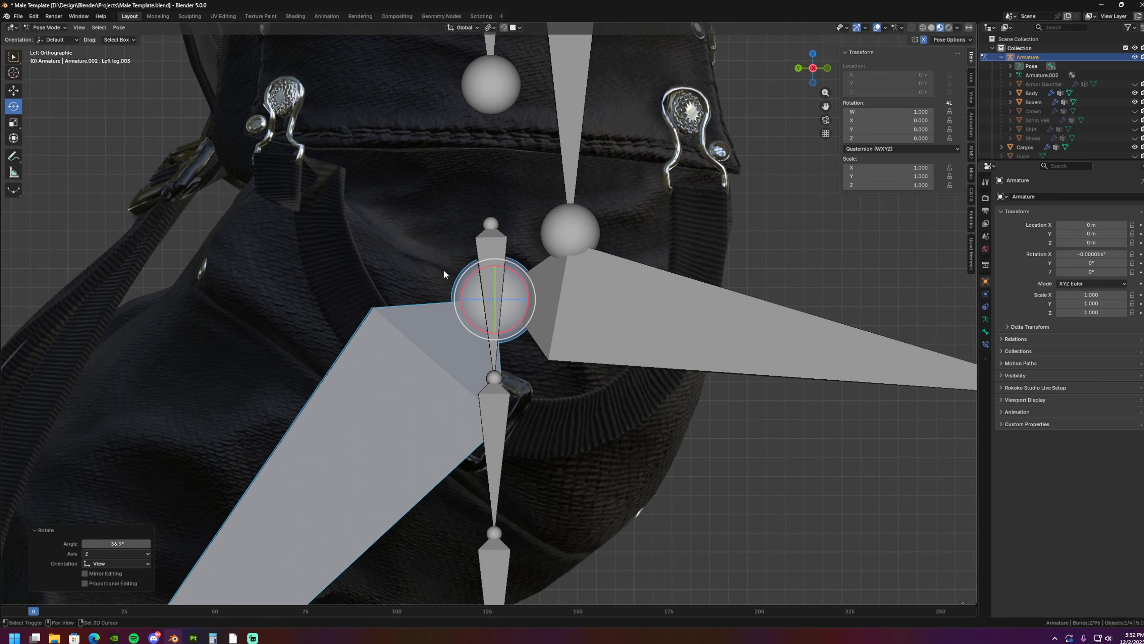
- Inspect the strap attachments on the bent legs and clear the rotation of all bones
{"action": "middle_click_drag", "start_coordinate": [444, 269], "coordinate": [381, 264]}
{"action": "scroll", "coordinate": [381, 264], "scroll_direction": "up", "scroll_amount": 2}
{"action": "scroll", "coordinate": [385, 271], "scroll_direction": "down", "scroll_amount": 5}
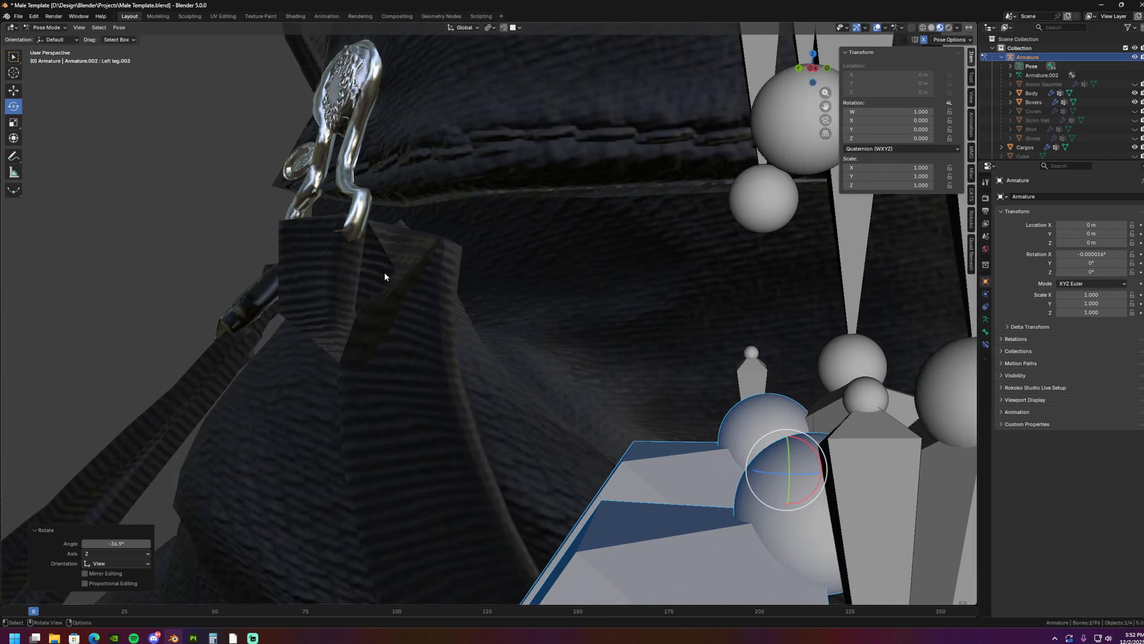
{"action": "key", "text": "r"}
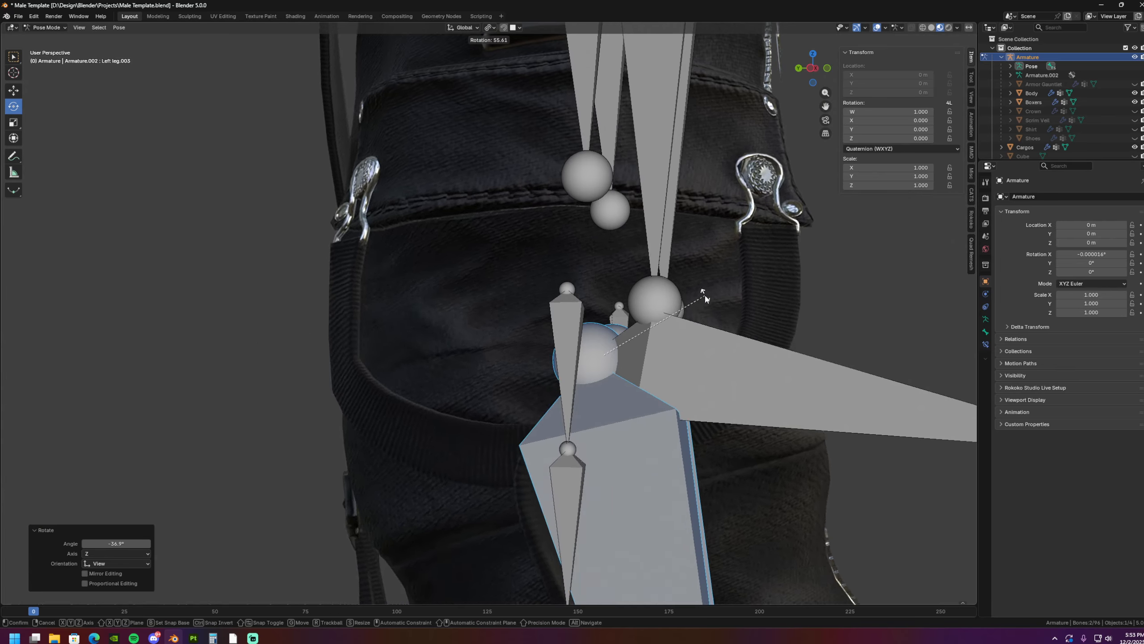
{"action": "right_click", "coordinate": [704, 295]}
{"action": "scroll", "coordinate": [615, 395], "scroll_direction": "up", "scroll_amount": 1}
{"action": "middle_click_drag", "start_coordinate": [471, 301], "coordinate": [599, 395], "text": "shift"}
{"action": "scroll", "coordinate": [505, 311], "scroll_direction": "down", "scroll_amount": 5}
{"action": "key", "text": "a"}
{"action": "key", "text": "alt+r"}
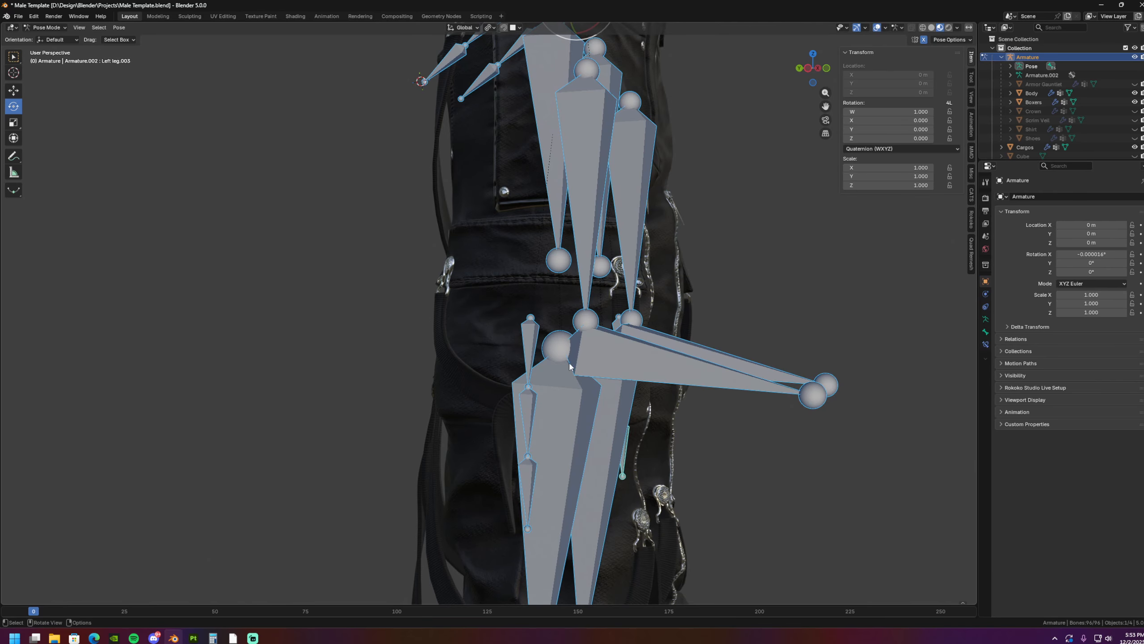
- Return to Object Mode, then open the cargo pants in Weight Paint mode with vertex selection masking enabled
{"action": "scroll", "coordinate": [557, 352], "scroll_direction": "down", "scroll_amount": 2}
{"action": "middle_click_drag", "start_coordinate": [523, 333], "coordinate": [485, 341]}
{"action": "scroll", "coordinate": [492, 331], "scroll_direction": "up", "scroll_amount": 2}
{"action": "scroll", "coordinate": [485, 341], "scroll_direction": "up", "scroll_amount": 2}
{"action": "key", "text": "ctrl+Tab"}
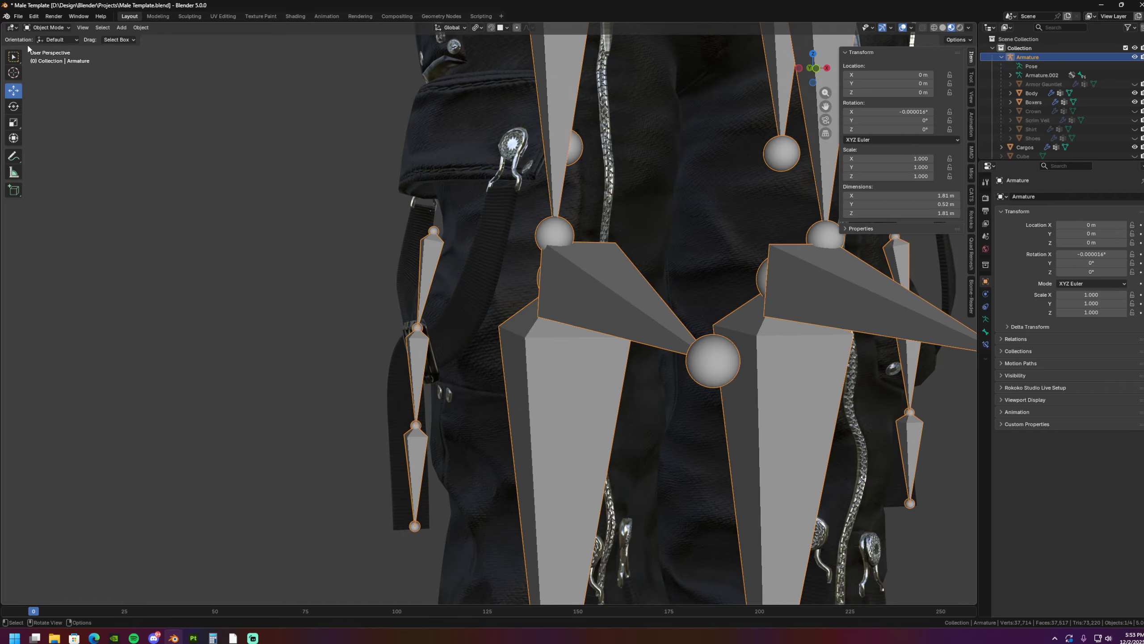
{"action": "left_click", "coordinate": [492, 248], "text": "shift"}
{"action": "left_click", "coordinate": [47, 27]}
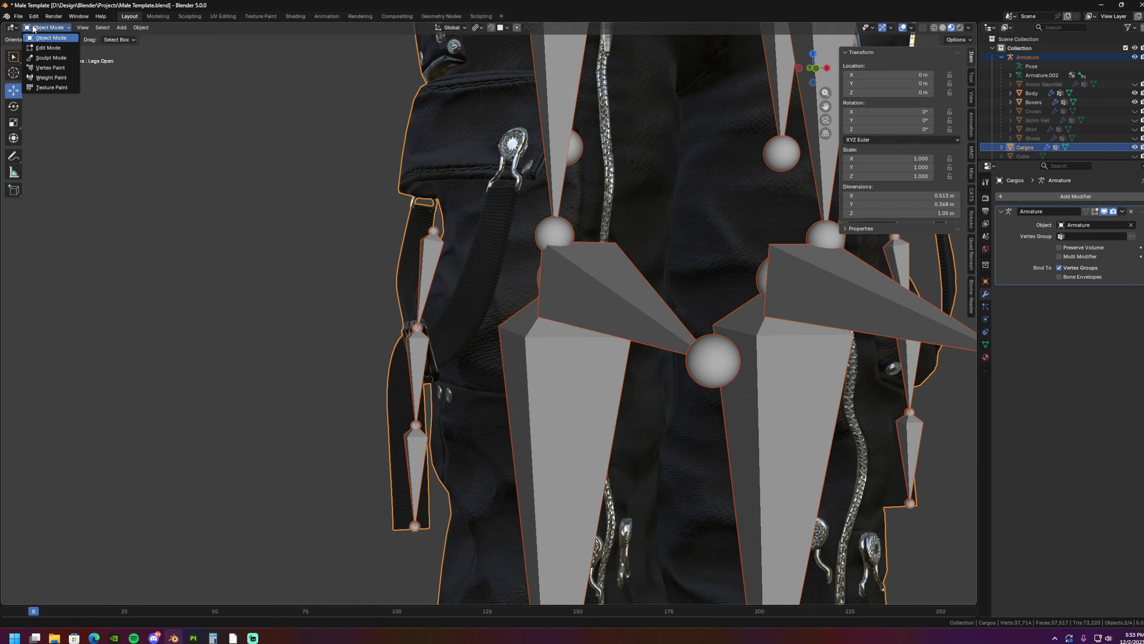
{"action": "left_click", "coordinate": [48, 77]}
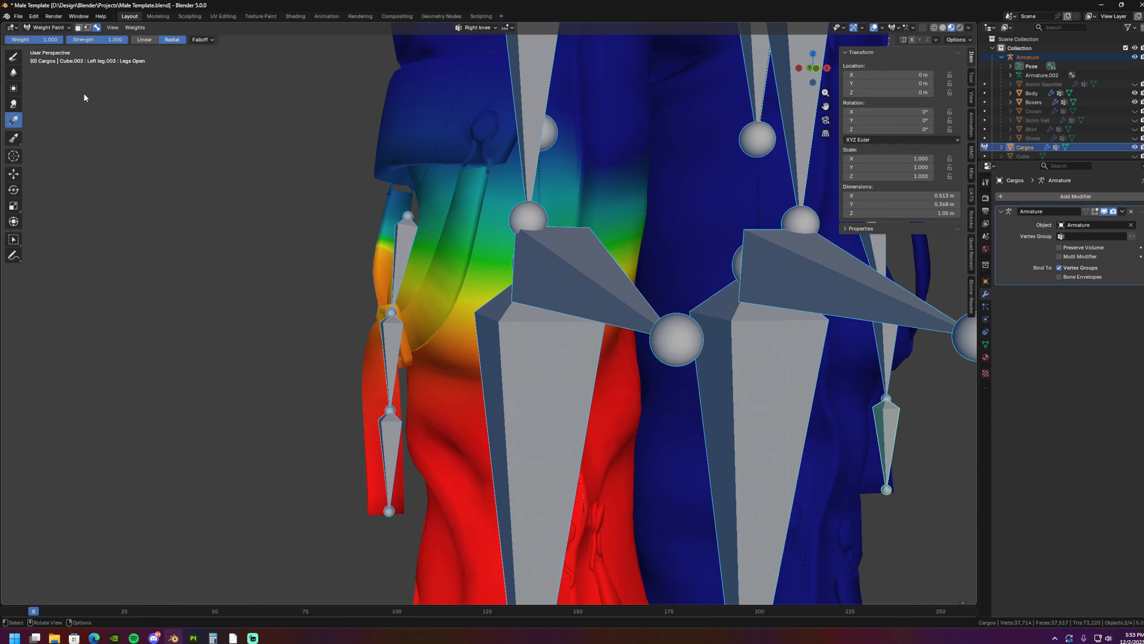
{"action": "left_click", "coordinate": [88, 27]}
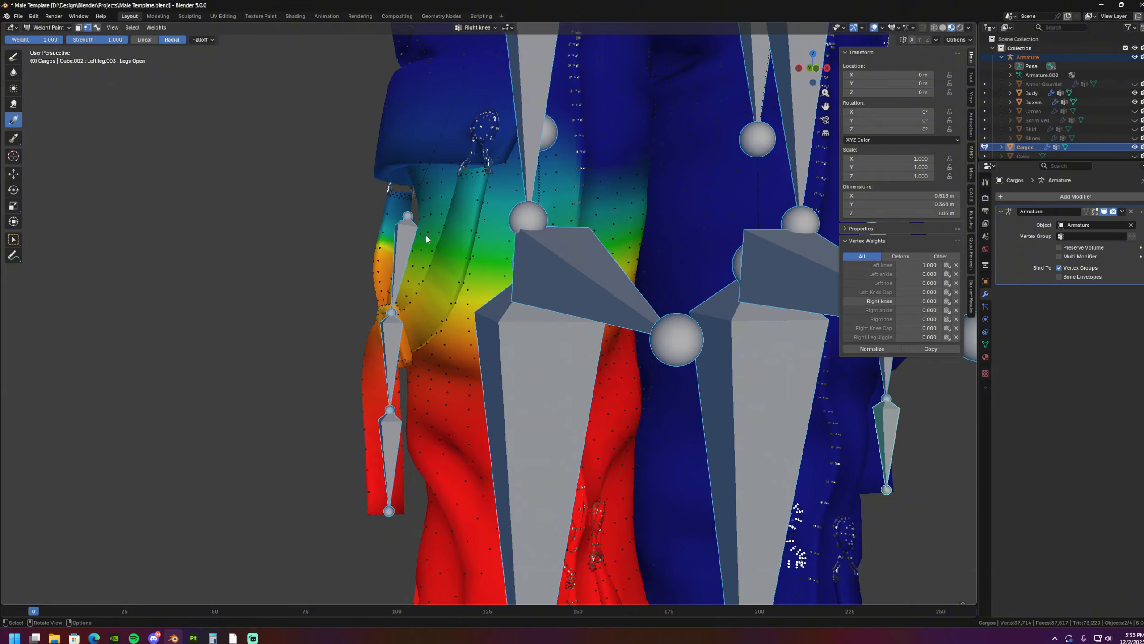
- Select all vertices of the pocket strap, its metal clips and the hanging strap on the outer right leg
{"action": "left_click", "coordinate": [466, 261]}
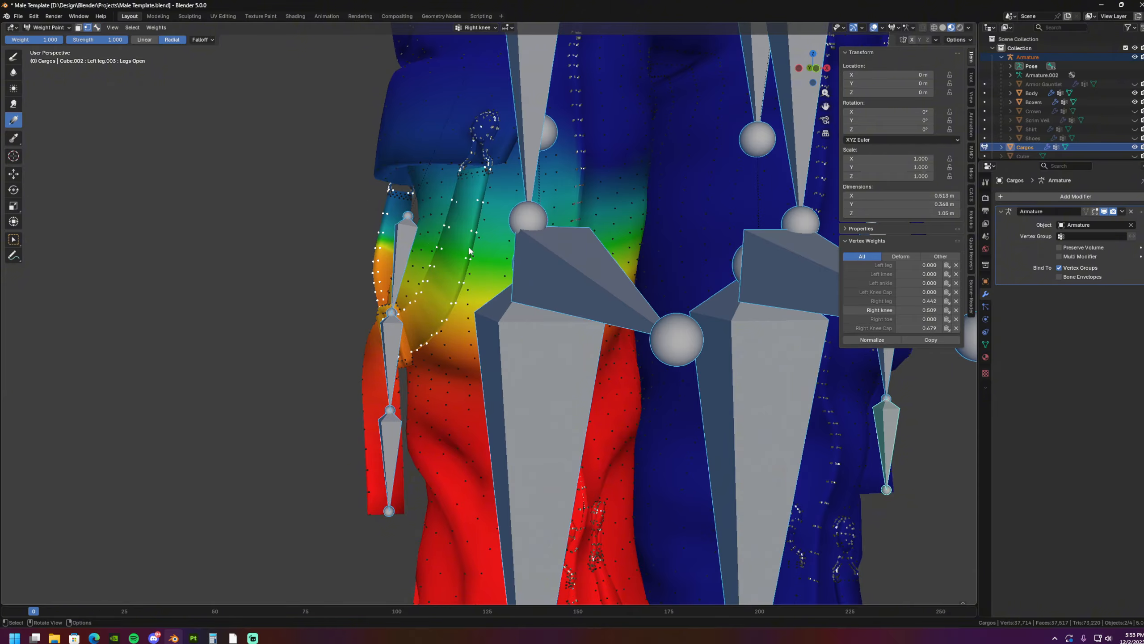
{"action": "middle_click_drag", "start_coordinate": [487, 157], "coordinate": [427, 408]}
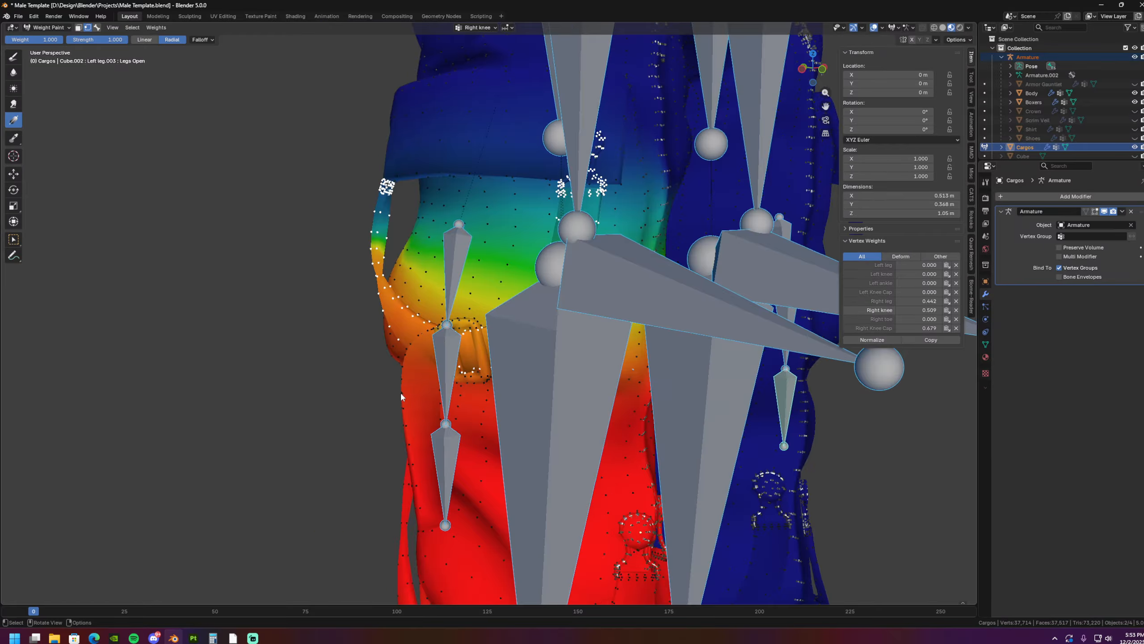
{"action": "scroll", "coordinate": [476, 383], "scroll_direction": "up", "scroll_amount": 3}
{"action": "scroll", "coordinate": [430, 341], "scroll_direction": "down", "scroll_amount": 4}
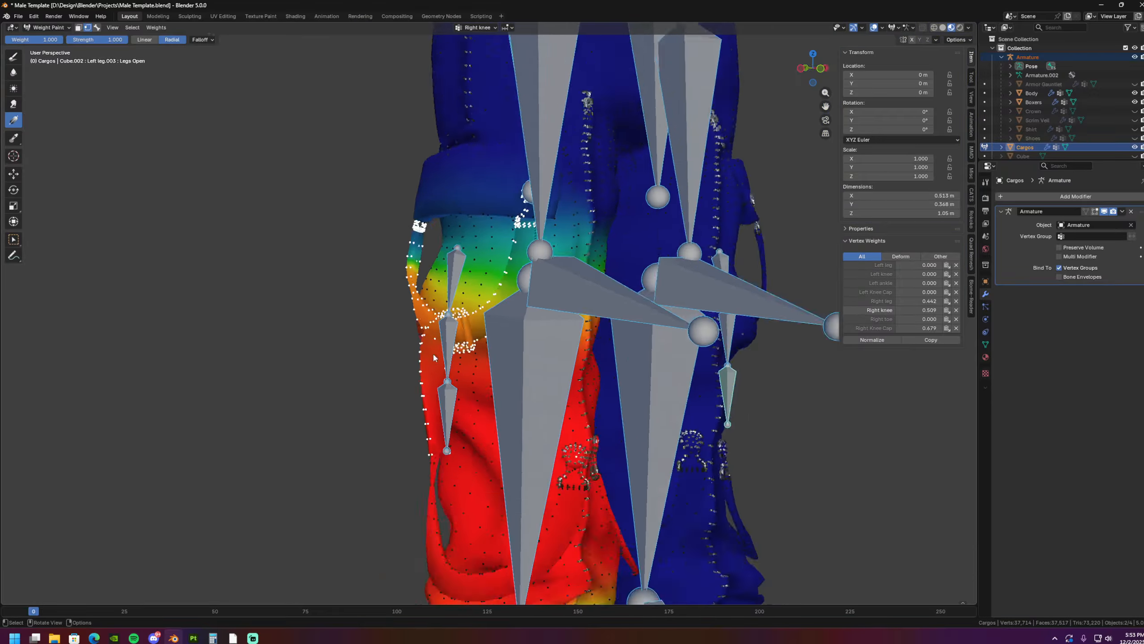
{"action": "middle_click_drag", "start_coordinate": [433, 352], "coordinate": [405, 357]}
{"action": "scroll", "coordinate": [171, 108], "scroll_direction": "up", "scroll_amount": 1}
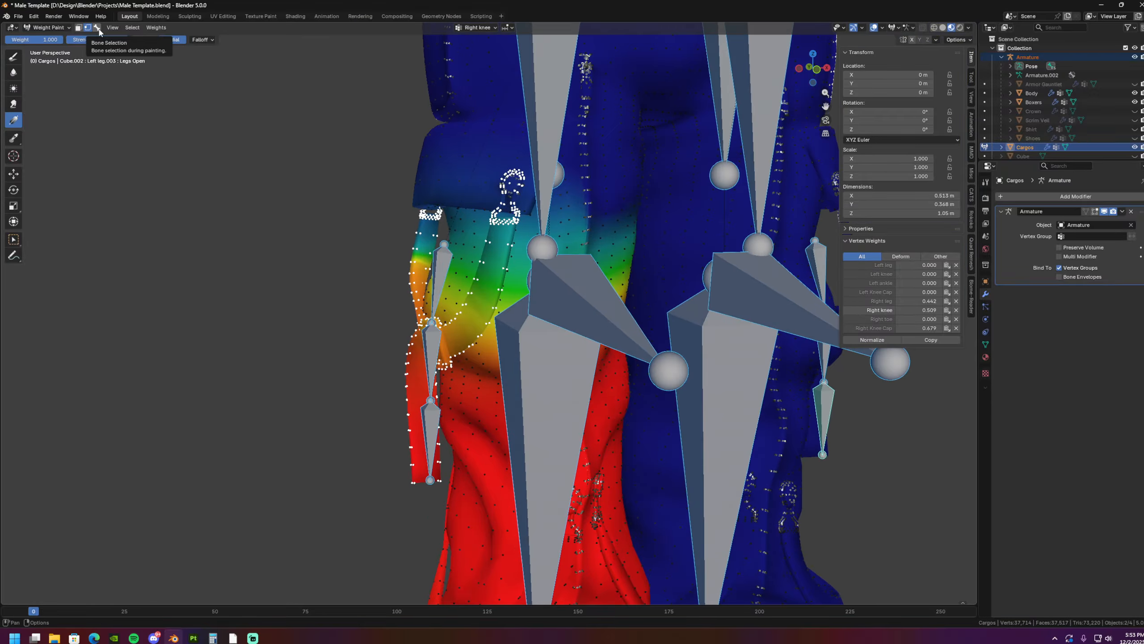
- Make the uppermost right strap bone, Right leg.001, active for painting and restore the strap's vertex selection mask
{"action": "left_click", "coordinate": [98, 29]}
{"action": "left_click", "coordinate": [441, 265]}
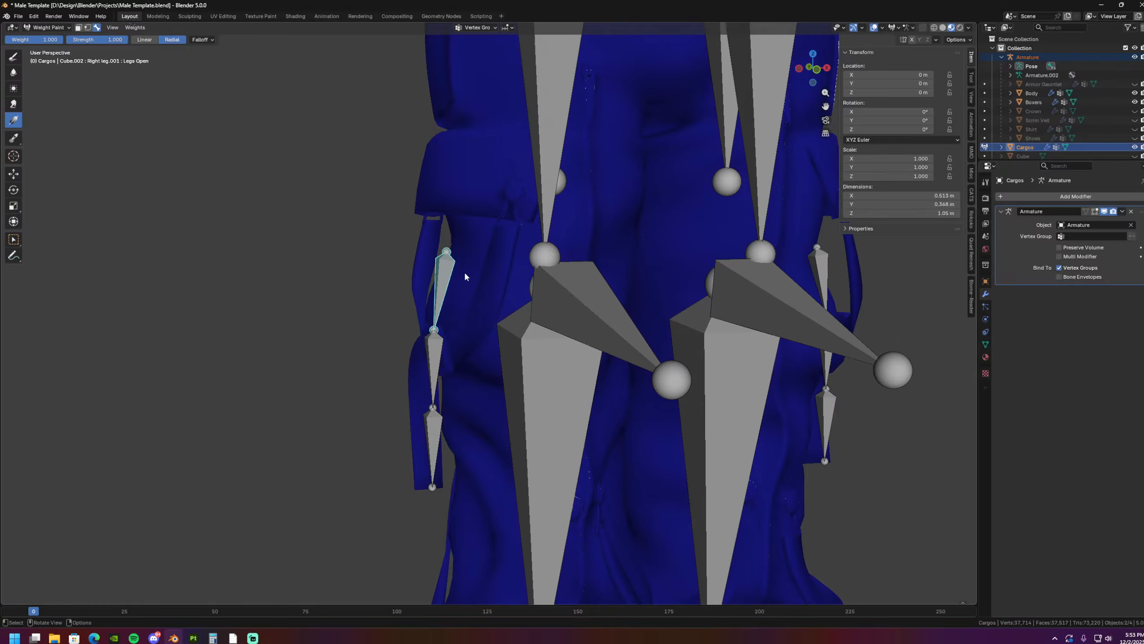
{"action": "middle_click_drag", "start_coordinate": [464, 271], "coordinate": [527, 278]}
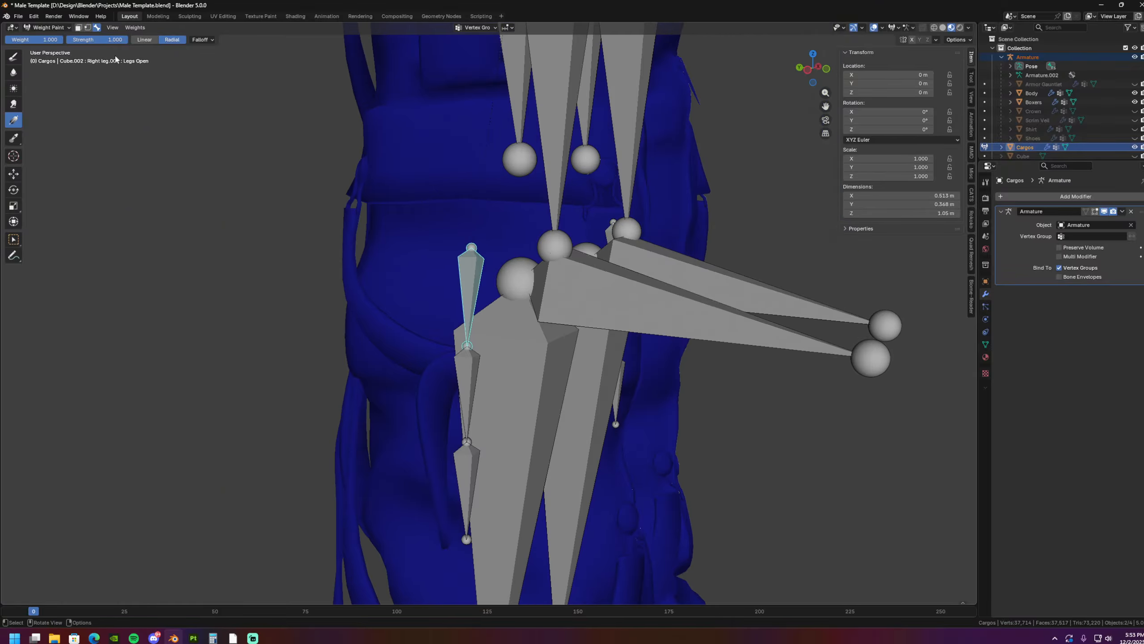
{"action": "left_click", "coordinate": [88, 28]}
{"action": "middle_click_drag", "start_coordinate": [234, 167], "coordinate": [268, 174]}
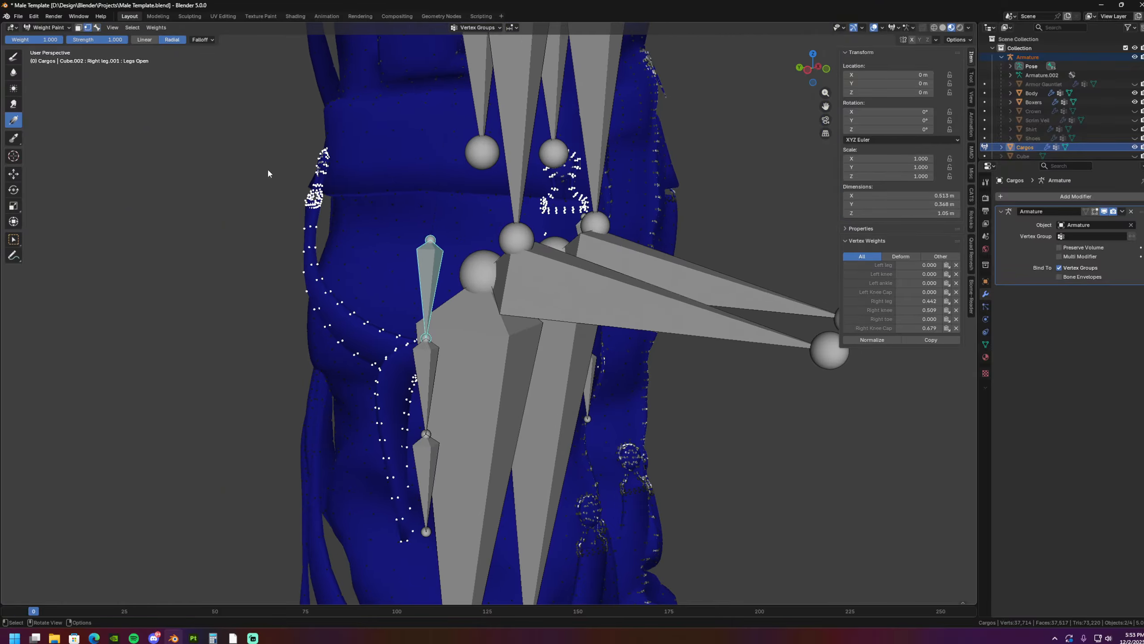
- Paint a linear gradient at weight 1.000 from the uppermost strap bone's lower joint up to the strap's clips
{"action": "middle_click_drag", "start_coordinate": [374, 196], "coordinate": [91, 34], "text": "shift"}
{"action": "middle_click_drag", "start_coordinate": [288, 141], "coordinate": [267, 140]}
{"action": "middle_click_drag", "start_coordinate": [267, 141], "coordinate": [126, 23], "text": "shift"}
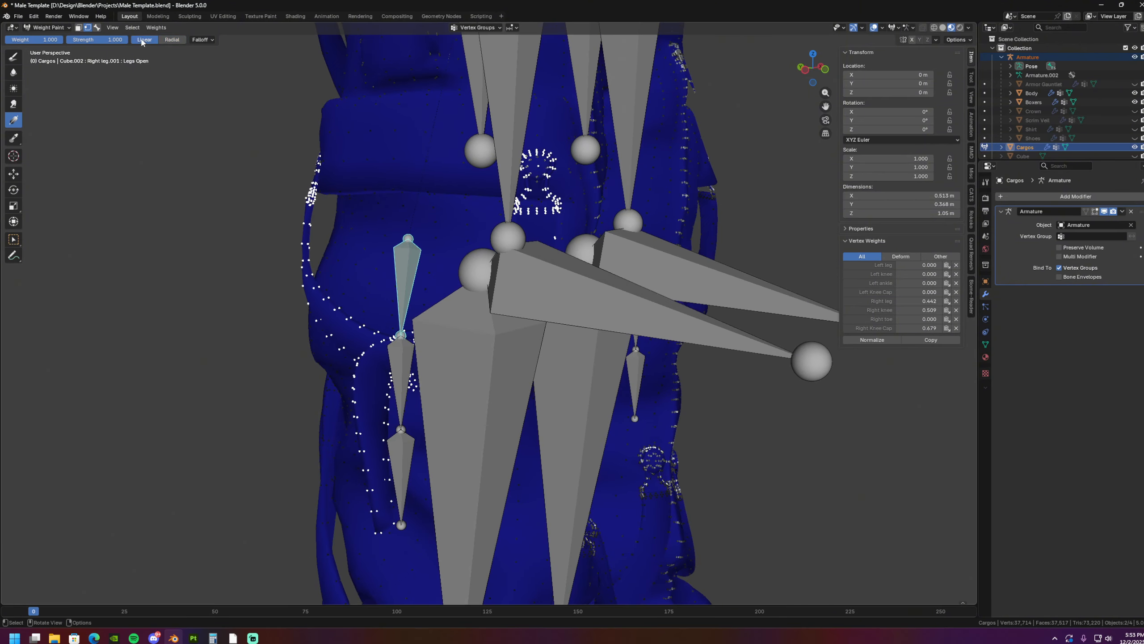
{"action": "middle_click_drag", "start_coordinate": [392, 198], "coordinate": [409, 210]}
{"action": "middle_click_drag", "start_coordinate": [448, 271], "coordinate": [454, 301], "text": "shift"}
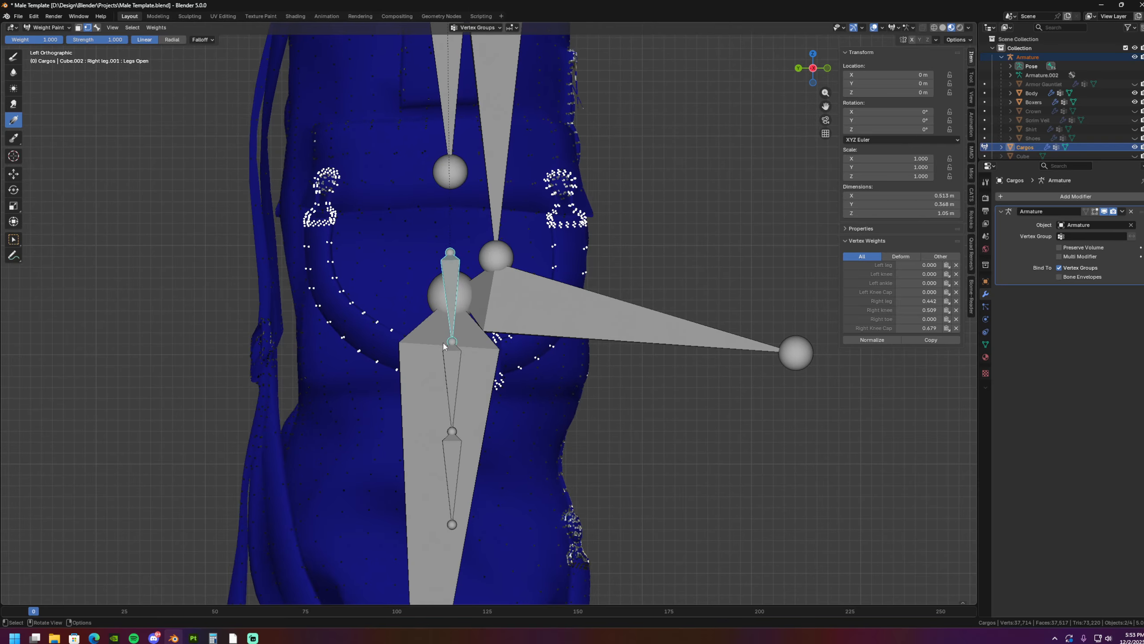
{"action": "left_click_drag", "start_coordinate": [452, 342], "coordinate": [453, 203]}
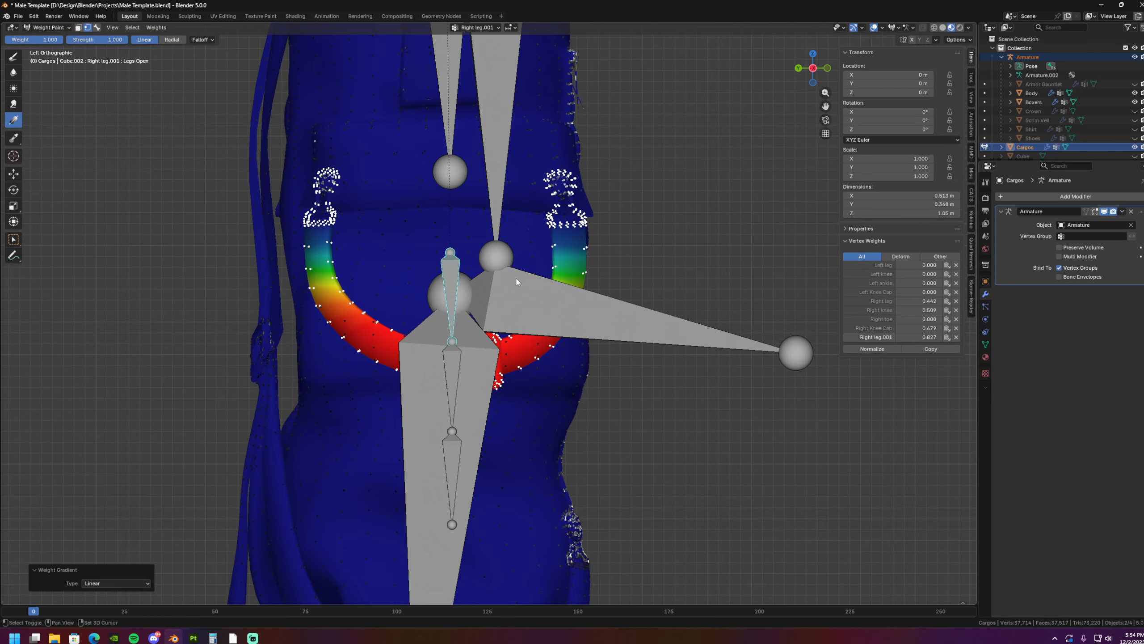
{"action": "middle_click_drag", "start_coordinate": [518, 281], "coordinate": [508, 280], "text": "shift"}
{"action": "key", "text": "r"}
{"action": "right_click", "coordinate": [523, 322]}
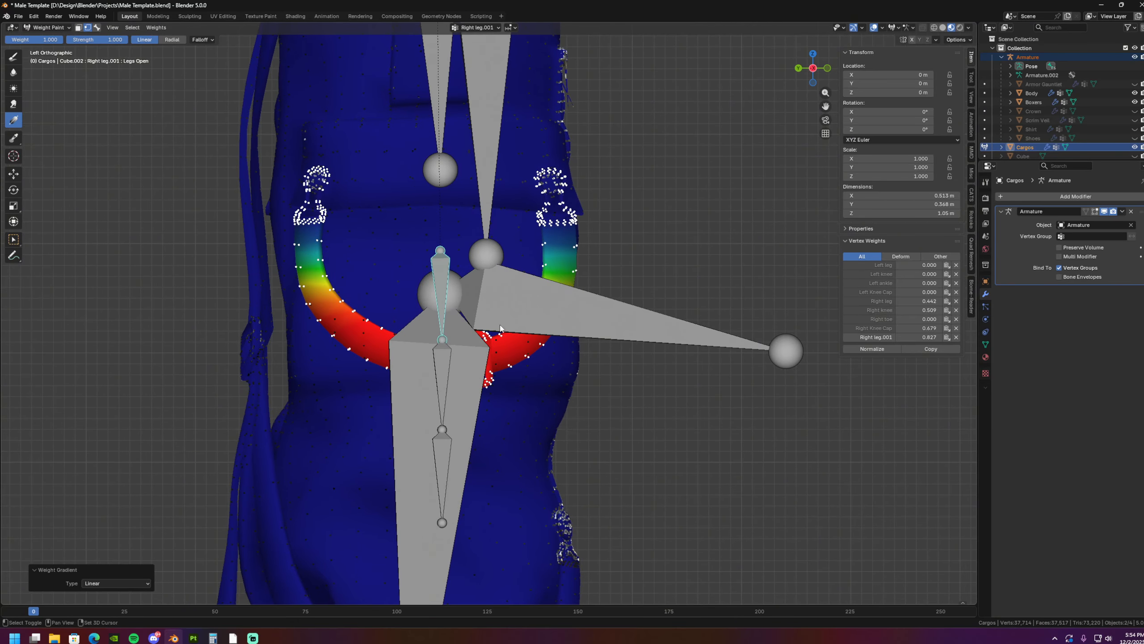
- Paint linear gradients at weight 1.000 up the strap for the middle and lowest strap bones in the front view
{"action": "middle_click_drag", "start_coordinate": [442, 364], "coordinate": [376, 322], "text": "shift"}
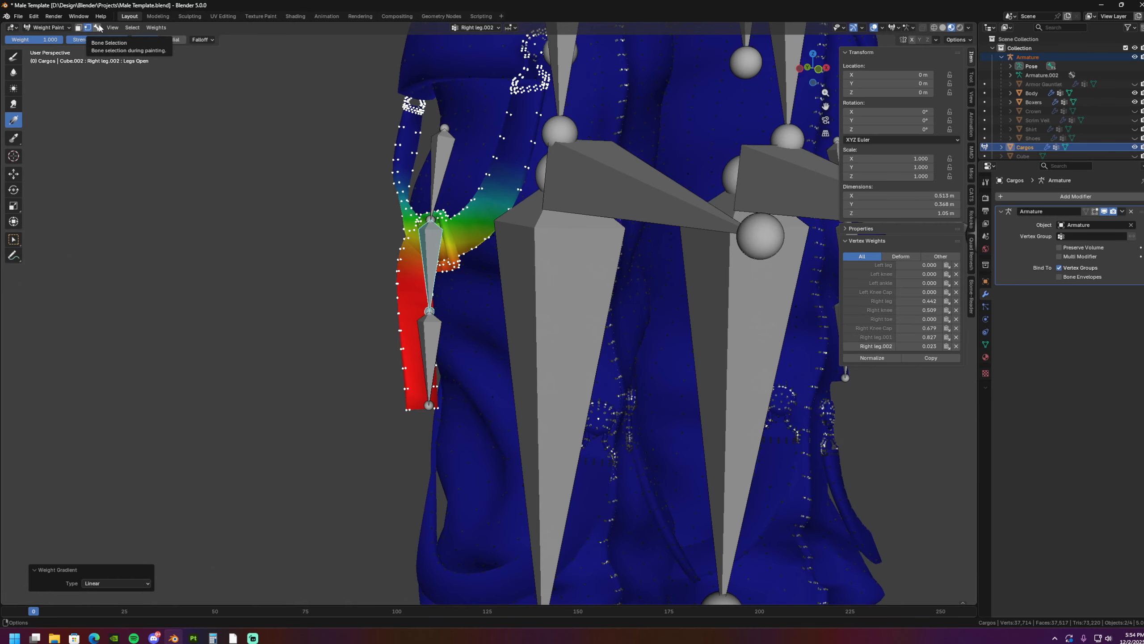
{"action": "left_click", "coordinate": [97, 28]}
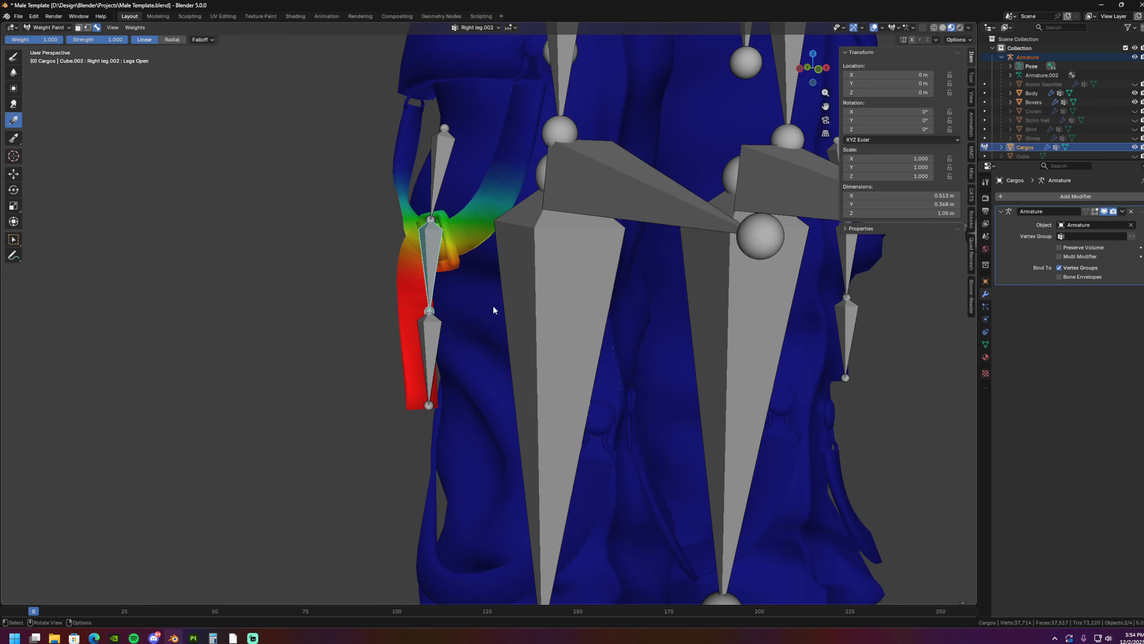
{"action": "left_click", "coordinate": [436, 334], "text": "ctrl"}
{"action": "left_click", "coordinate": [88, 28]}
{"action": "middle_click_drag", "start_coordinate": [383, 237], "coordinate": [402, 310], "text": "alt"}
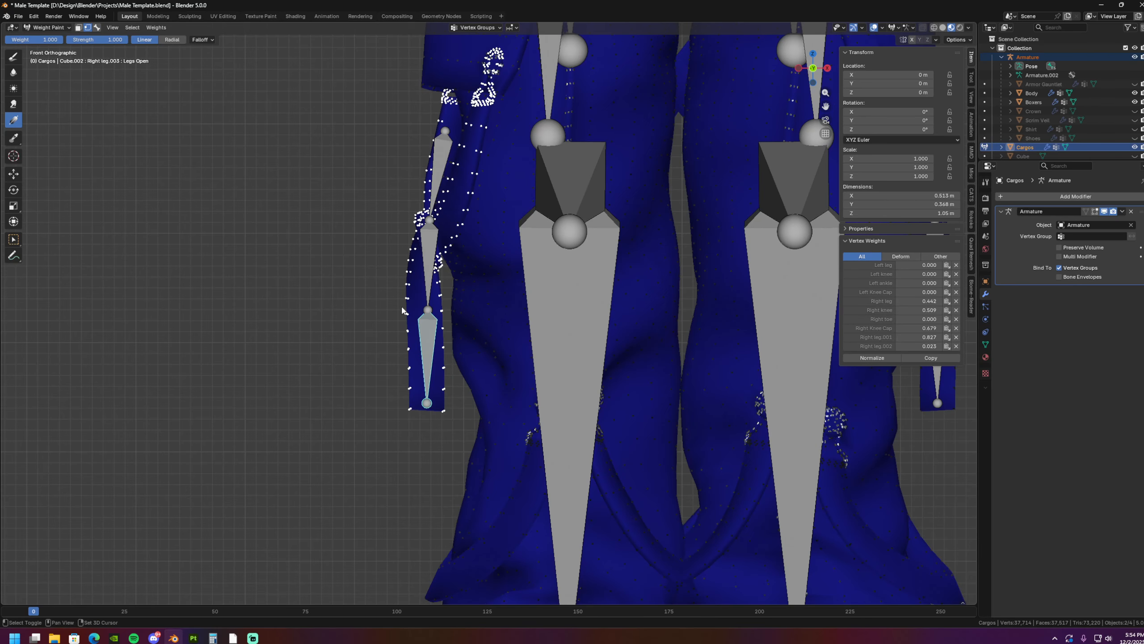
{"action": "left_click_drag", "start_coordinate": [428, 405], "coordinate": [426, 261]}
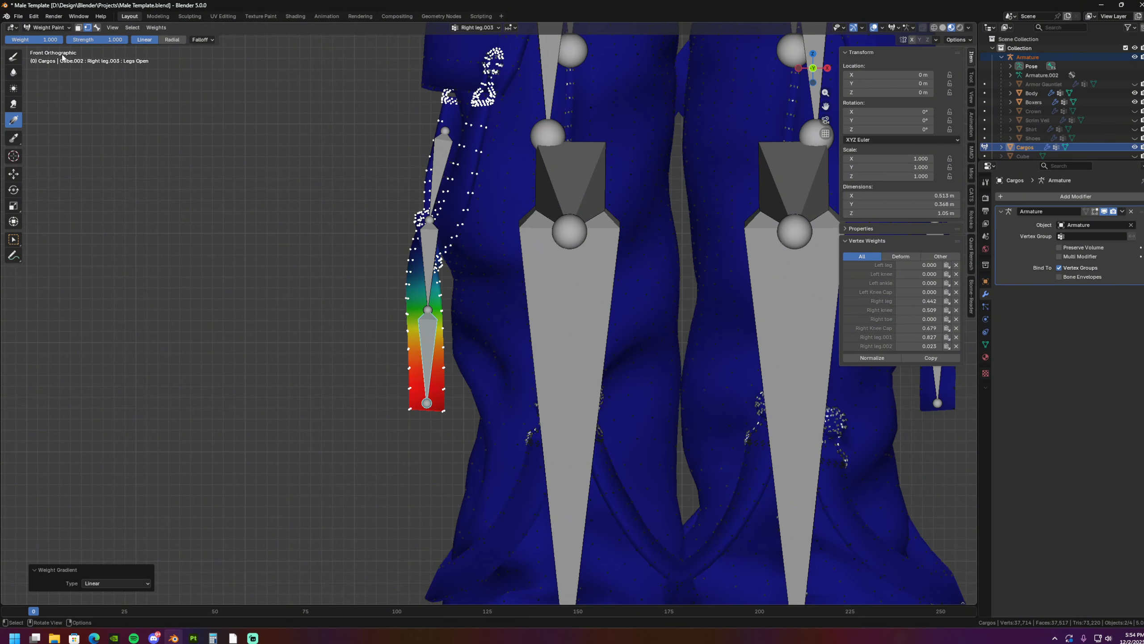
- Set the weight to 0.000 and fade out the middle strap bone's influence on the strap's lower end with a linear gradient
{"action": "left_click", "coordinate": [97, 28]}
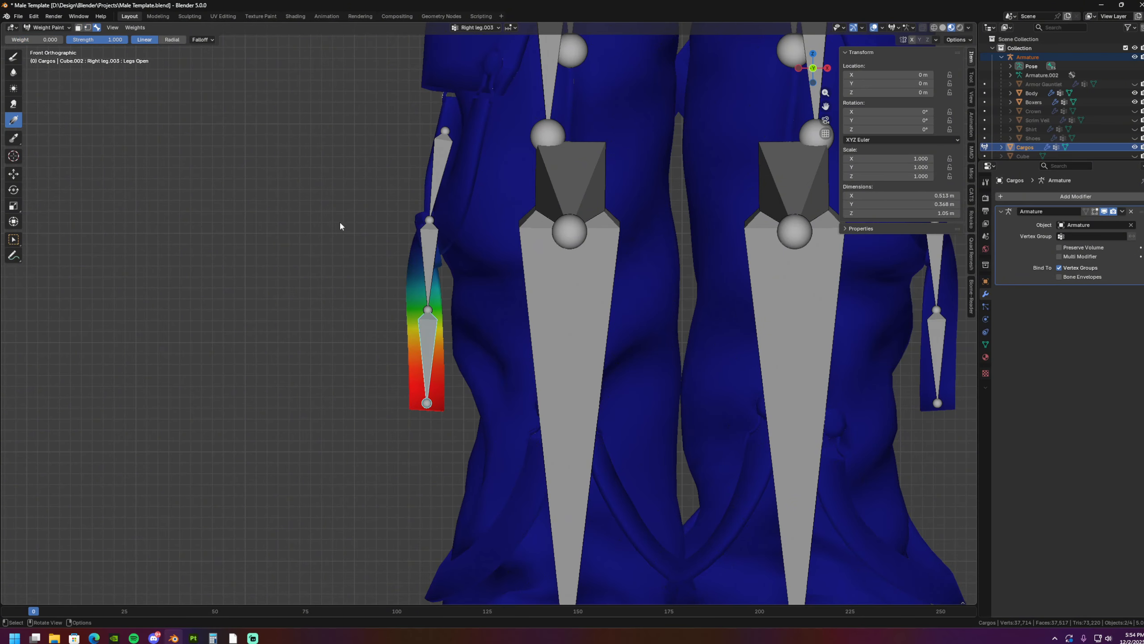
{"action": "left_click", "coordinate": [423, 251]}
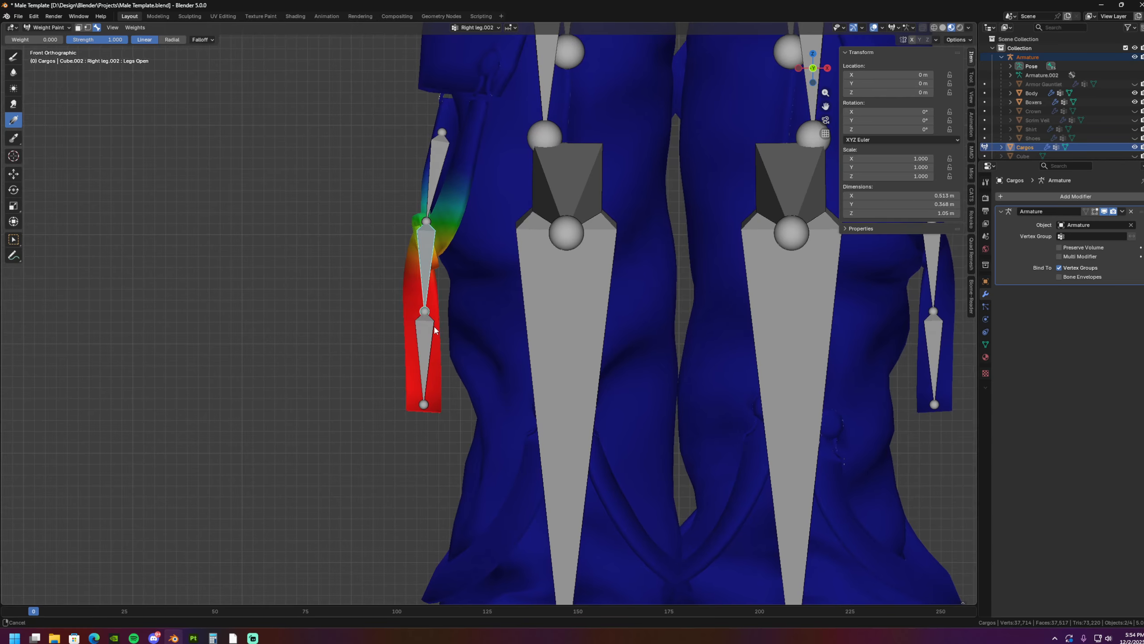
{"action": "scroll", "coordinate": [398, 355], "scroll_direction": "up", "scroll_amount": 2}
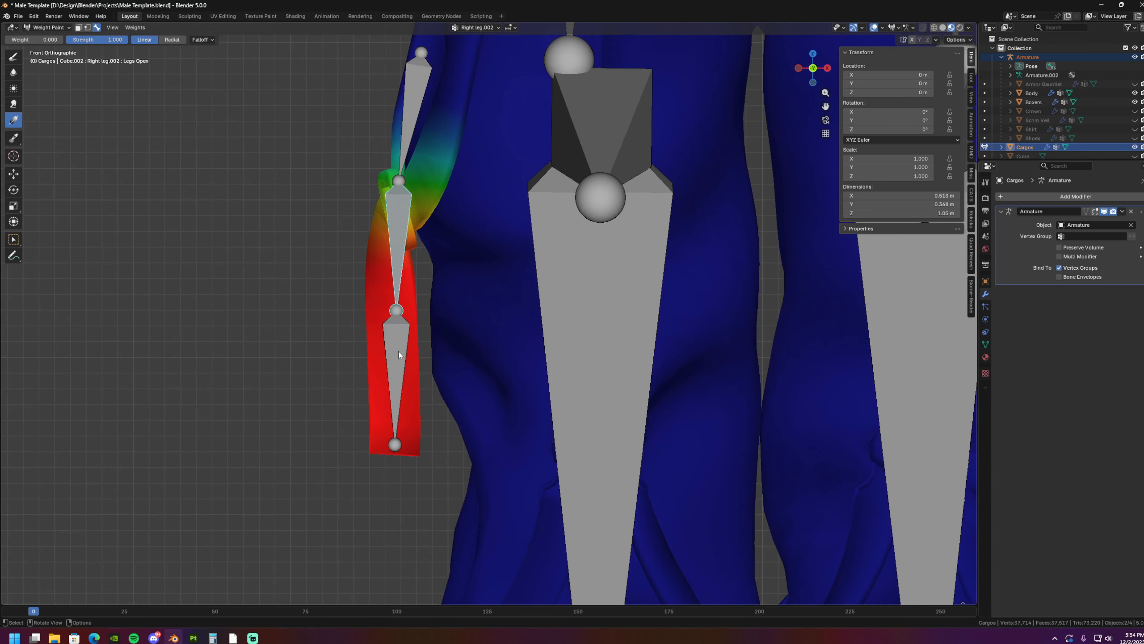
{"action": "left_click", "coordinate": [89, 28]}
{"action": "left_click_drag", "start_coordinate": [398, 407], "coordinate": [395, 256]}
{"action": "middle_click_drag", "start_coordinate": [395, 257], "coordinate": [395, 290], "text": "shift"}
{"action": "mouse_move", "coordinate": [390, 294]}
{"action": "middle_mouse_down"}
{"action": "mouse_move", "coordinate": [459, 302]}
{"action": "mouse_move", "coordinate": [370, 298]}
{"action": "middle_mouse_up"}
{"action": "key", "text": "KP_1"}
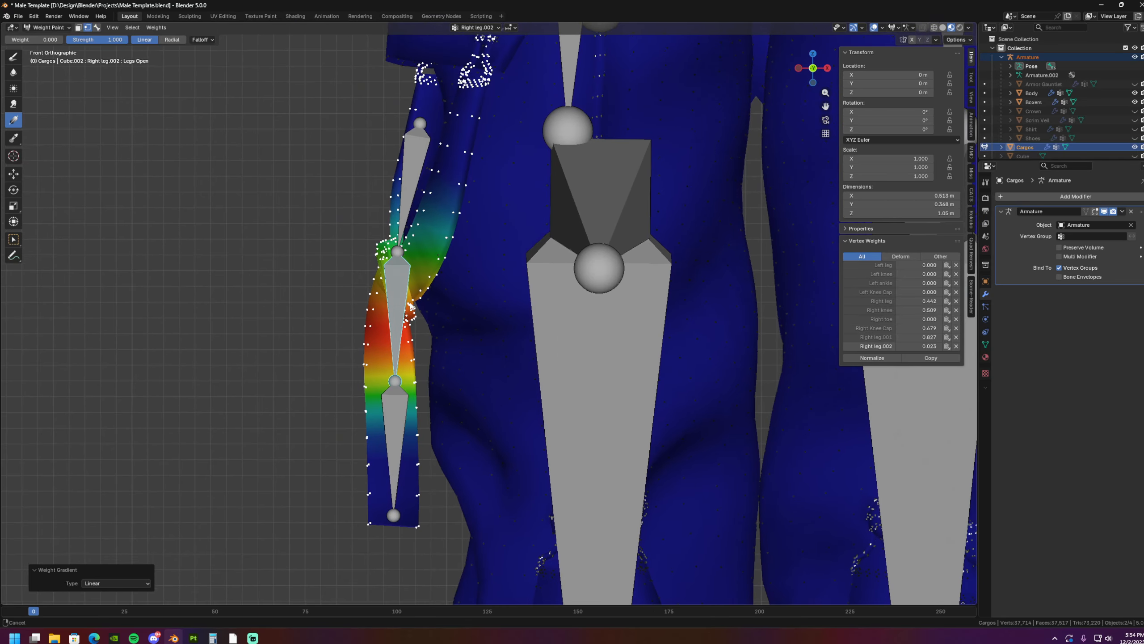
- Fade out the uppermost strap bone's influence below its lower joint with a linear gradient at weight 0.000
{"action": "left_click", "coordinate": [407, 190], "text": "alt"}
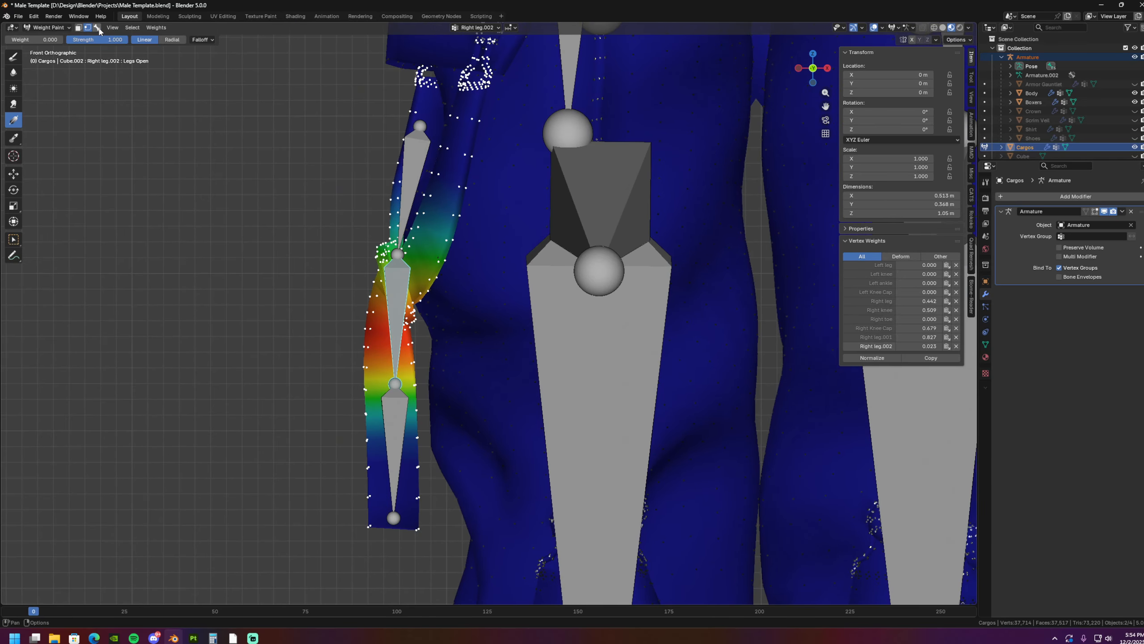
{"action": "left_click", "coordinate": [418, 181]}
{"action": "left_click_drag", "start_coordinate": [401, 342], "coordinate": [419, 204]}
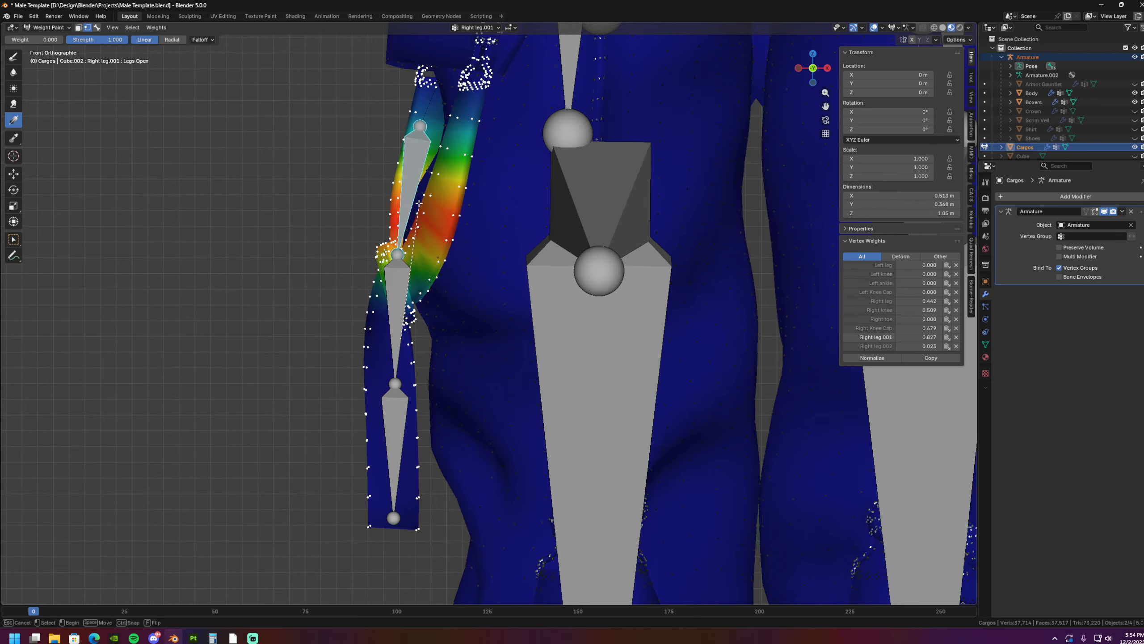
- Rotate the uppermost strap bone -16.6° about the view axis to test how the strap deforms
{"action": "left_click", "coordinate": [47, 27]}
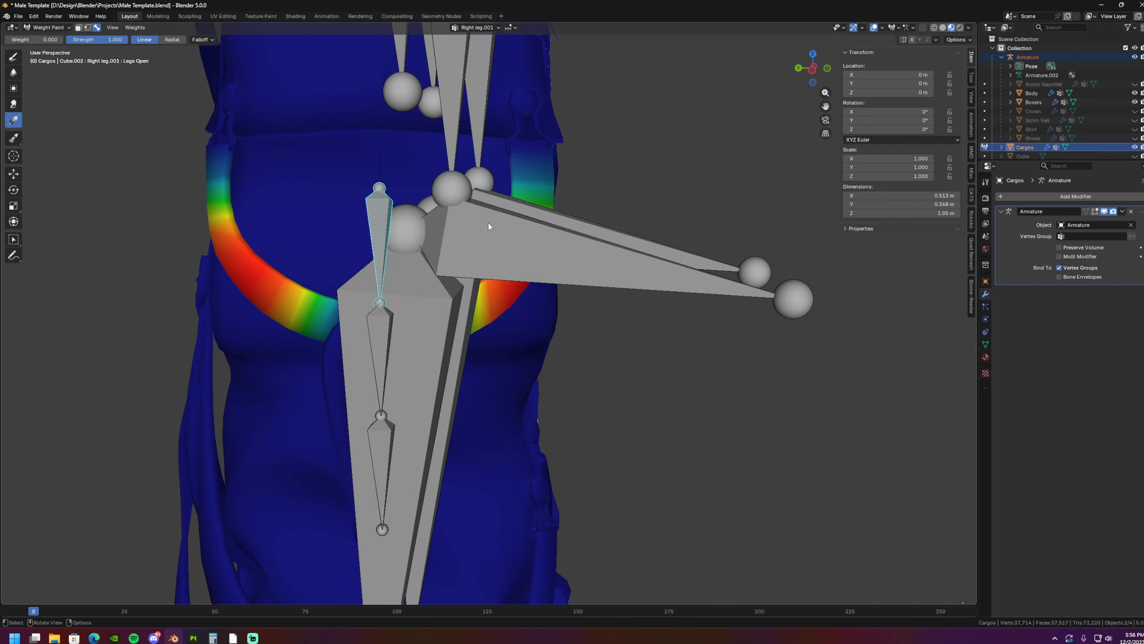
{"action": "key", "text": "r"}
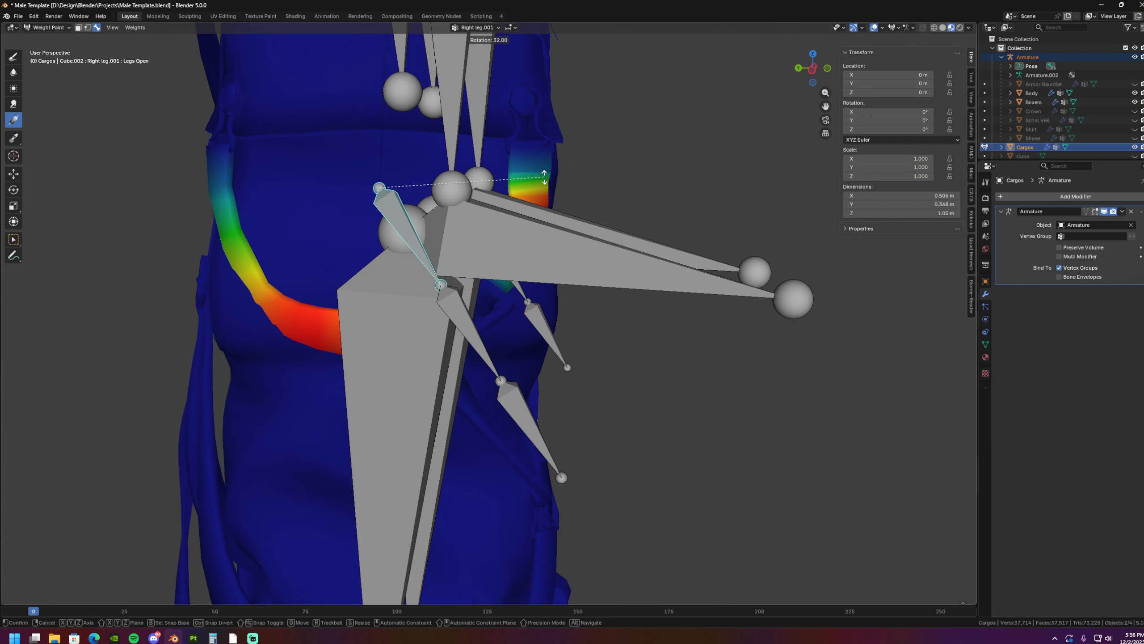
{"action": "left_click", "coordinate": [465, 278]}
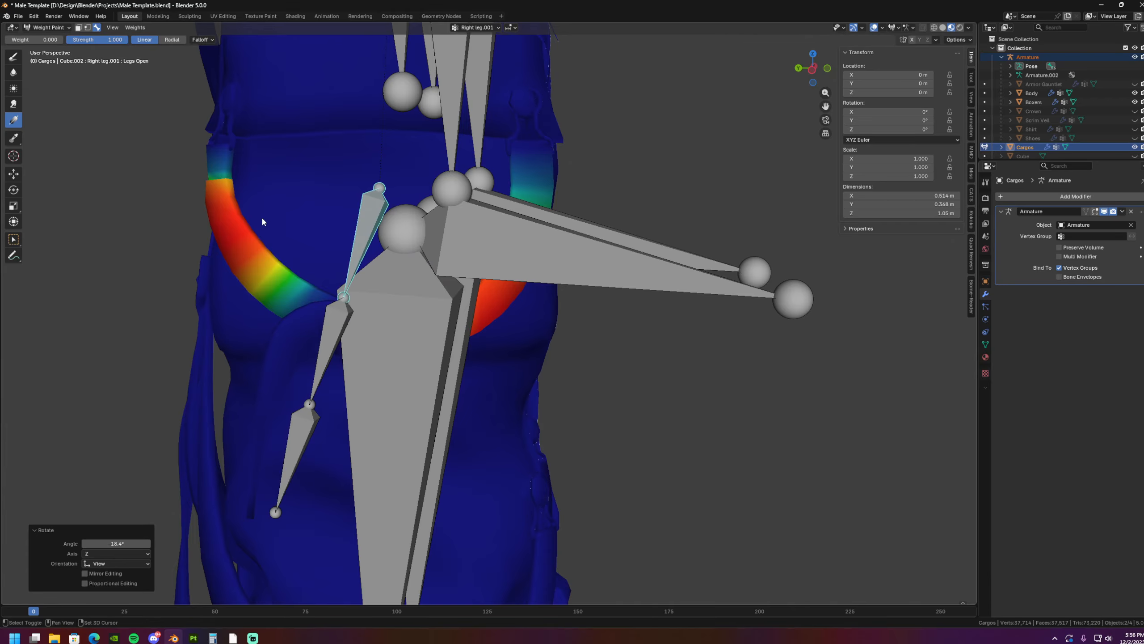
- Select the right thigh bone and blur its weights where the strap meets the thigh pocket, lowering the Blur brush strength to 0.424
{"action": "scroll", "coordinate": [409, 283], "scroll_direction": "up", "scroll_amount": 1}
{"action": "middle_click_drag", "start_coordinate": [289, 216], "coordinate": [444, 283], "text": "shift"}
{"action": "left_click", "coordinate": [360, 125], "text": "alt"}
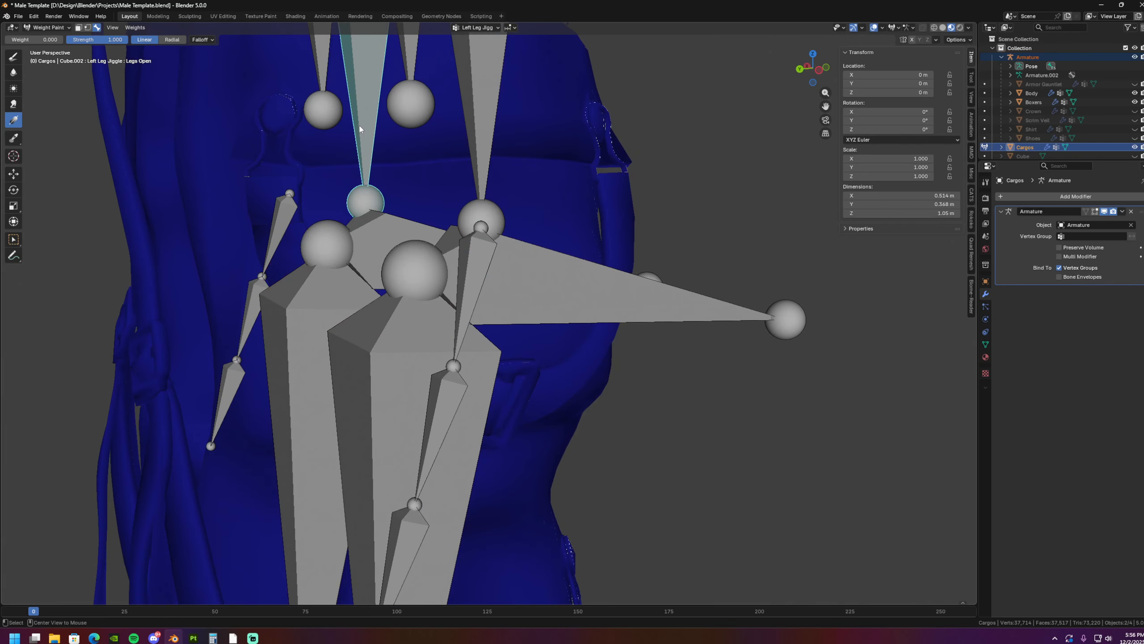
{"action": "left_click", "coordinate": [494, 129], "text": "alt"}
{"action": "scroll", "coordinate": [440, 155], "scroll_direction": "down", "scroll_amount": 4}
{"action": "middle_click_drag", "start_coordinate": [436, 157], "coordinate": [444, 194], "text": "shift"}
{"action": "left_click", "coordinate": [459, 201], "text": "alt"}
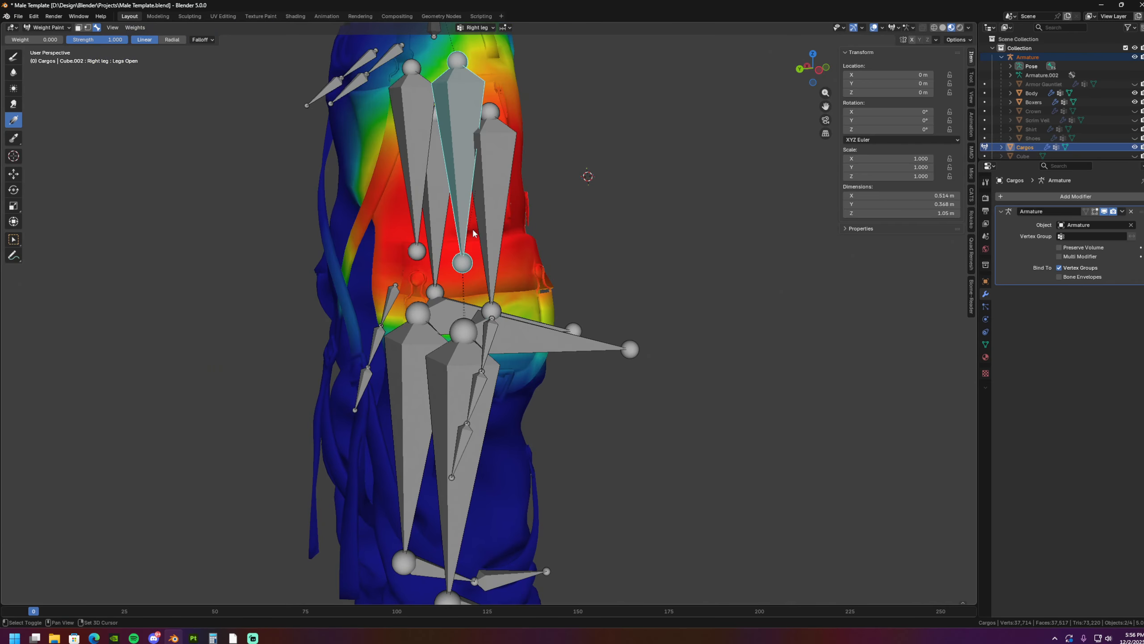
{"action": "middle_click_drag", "start_coordinate": [473, 229], "coordinate": [453, 201]}
{"action": "scroll", "coordinate": [454, 201], "scroll_direction": "up", "scroll_amount": 1}
{"action": "scroll", "coordinate": [454, 201], "scroll_direction": "up", "scroll_amount": 2}
{"action": "mouse_move", "coordinate": [404, 250]}
{"action": "middle_mouse_down"}
{"action": "mouse_move", "coordinate": [342, 249]}
{"action": "mouse_move", "coordinate": [390, 253]}
{"action": "middle_mouse_up"}
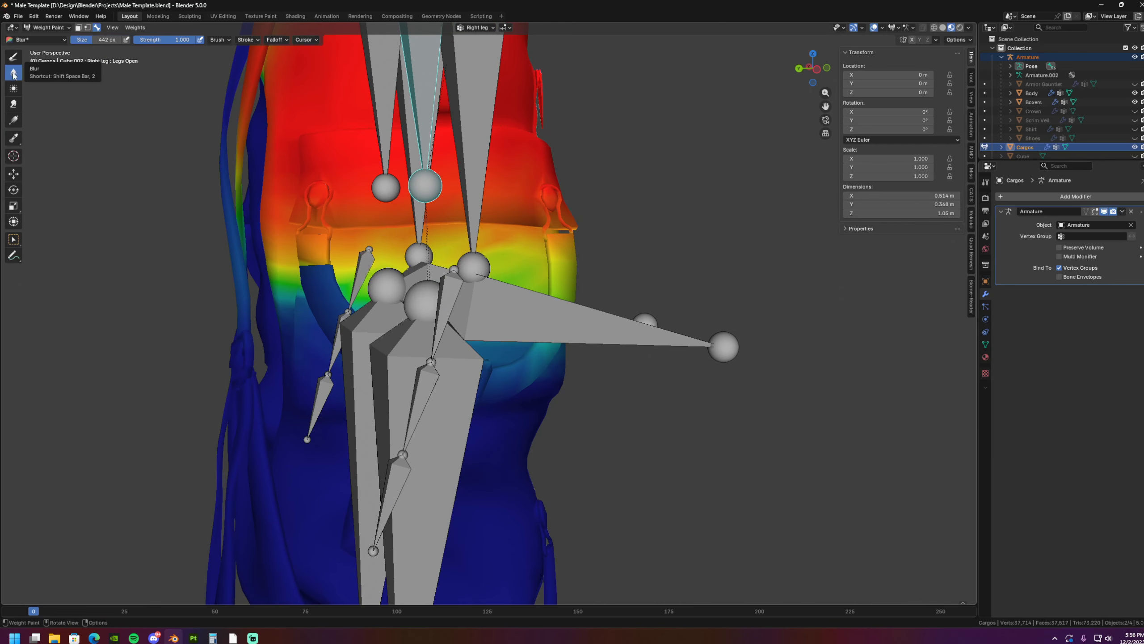
{"action": "middle_click_drag", "start_coordinate": [355, 310], "coordinate": [342, 311], "text": "shift"}
{"action": "left_click_drag", "start_coordinate": [304, 283], "coordinate": [301, 277]}
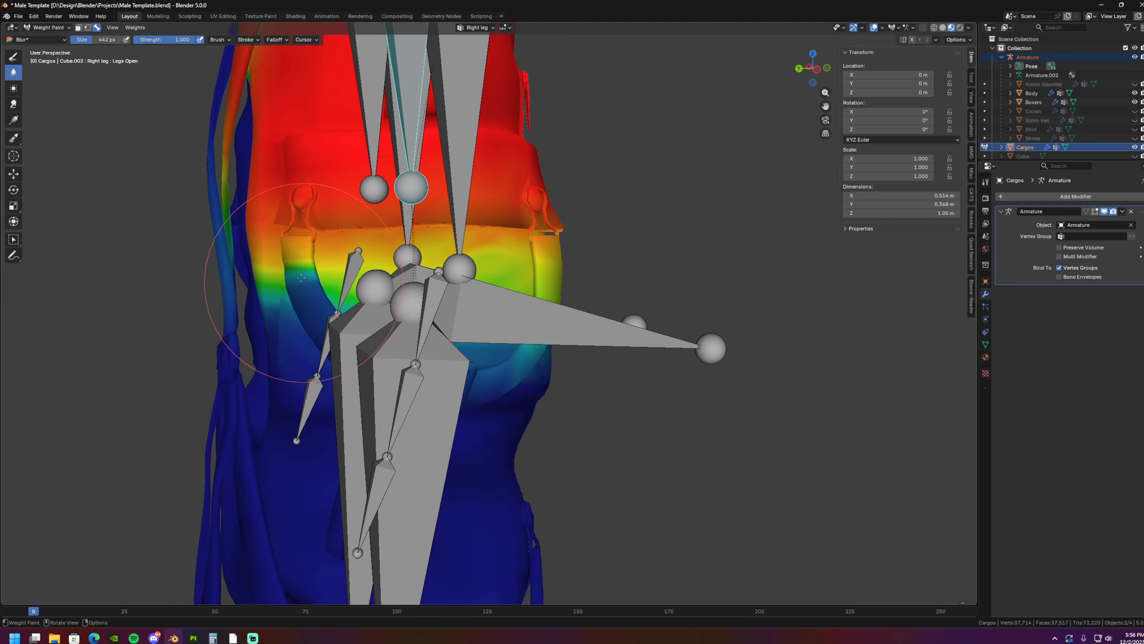
{"action": "mouse_move", "coordinate": [351, 329]}
{"action": "middle_mouse_down"}
{"action": "mouse_move", "coordinate": [288, 305]}
{"action": "mouse_move", "coordinate": [466, 311]}
{"action": "mouse_move", "coordinate": [455, 327]}
{"action": "mouse_move", "coordinate": [524, 340]}
{"action": "mouse_move", "coordinate": [547, 314]}
{"action": "middle_mouse_up"}
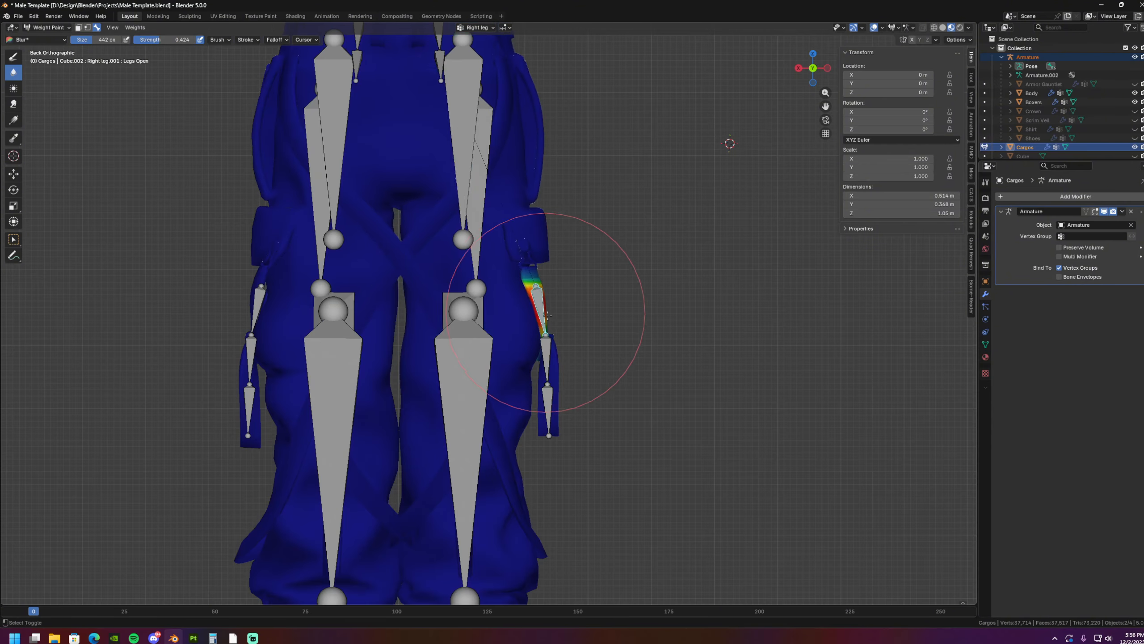
- In the back view, rotate the uppermost strap bone outward until the strap stands roughly horizontal, clear of the leg
{"action": "scroll", "coordinate": [547, 315], "scroll_direction": "up", "scroll_amount": 2}
{"action": "key", "text": "r"}
{"action": "left_click", "coordinate": [587, 217]}
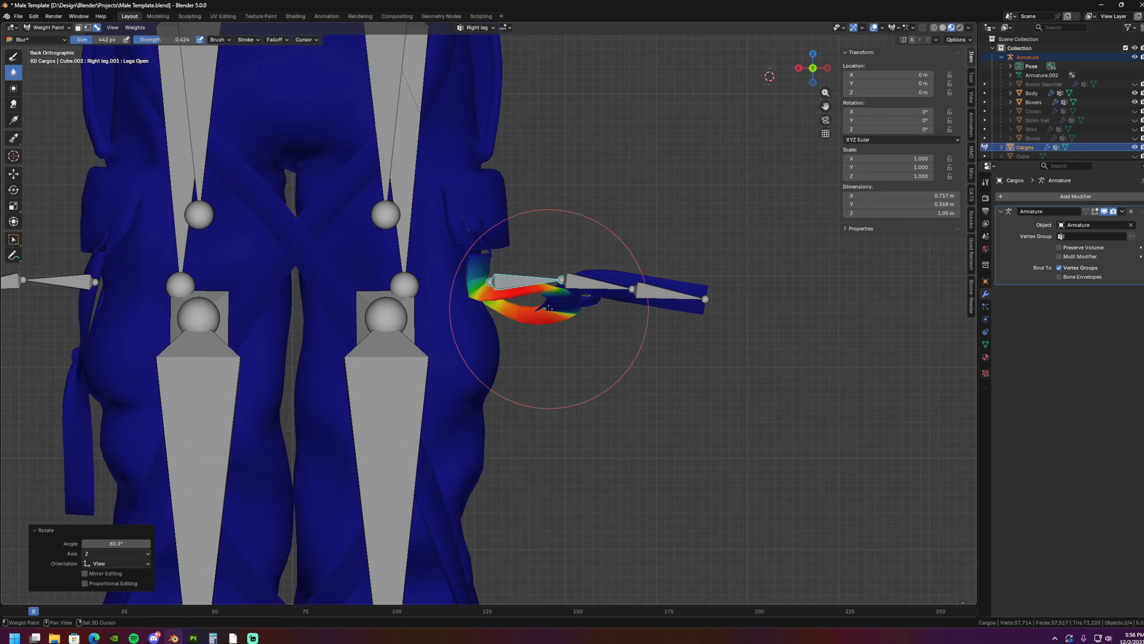
- Remove the right thigh bone's influence from the hanging strap using a radial gradient at weight 0.000
{"action": "left_click", "coordinate": [406, 241], "text": "alt"}
{"action": "middle_click_drag", "start_coordinate": [566, 334], "coordinate": [533, 367], "text": "shift"}
{"action": "scroll", "coordinate": [519, 327], "scroll_direction": "up", "scroll_amount": 4}
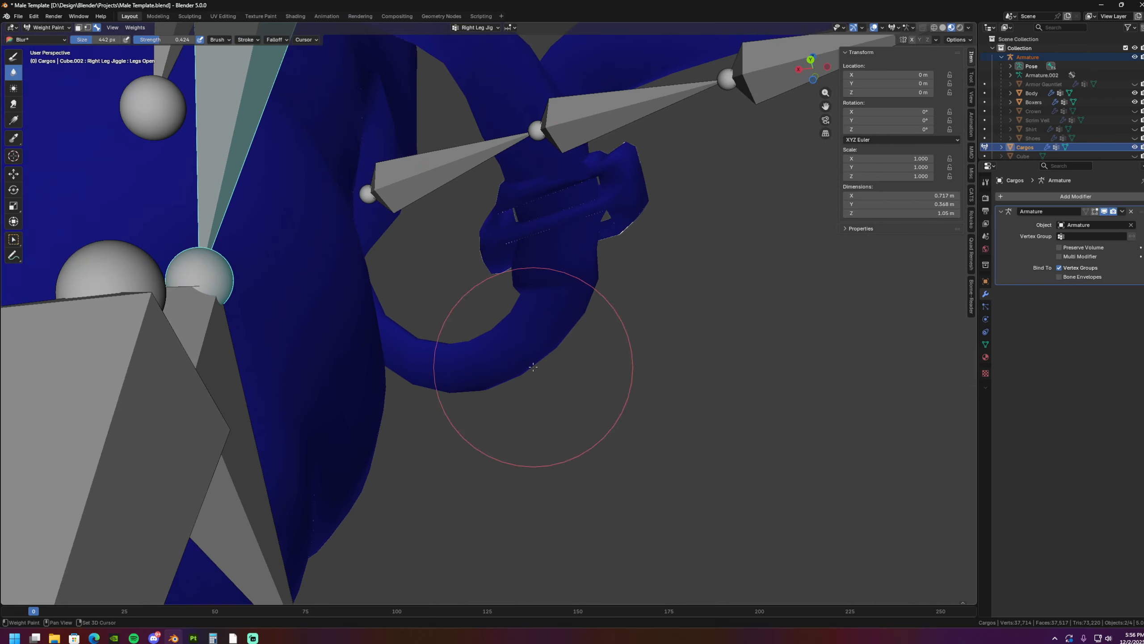
{"action": "scroll", "coordinate": [268, 218], "scroll_direction": "down", "scroll_amount": 4}
{"action": "scroll", "coordinate": [328, 243], "scroll_direction": "up", "scroll_amount": 1}
{"action": "mouse_move", "coordinate": [328, 243]}
{"action": "middle_mouse_down", "text": "shift"}
{"action": "mouse_move", "coordinate": [333, 255]}
{"action": "mouse_move", "coordinate": [404, 245]}
{"action": "middle_mouse_up", "text": "shift"}
{"action": "left_click", "coordinate": [296, 150], "text": "alt"}
{"action": "scroll", "coordinate": [397, 238], "scroll_direction": "up", "scroll_amount": 2}
{"action": "middle_click_drag", "start_coordinate": [408, 244], "coordinate": [453, 246], "text": "shift"}
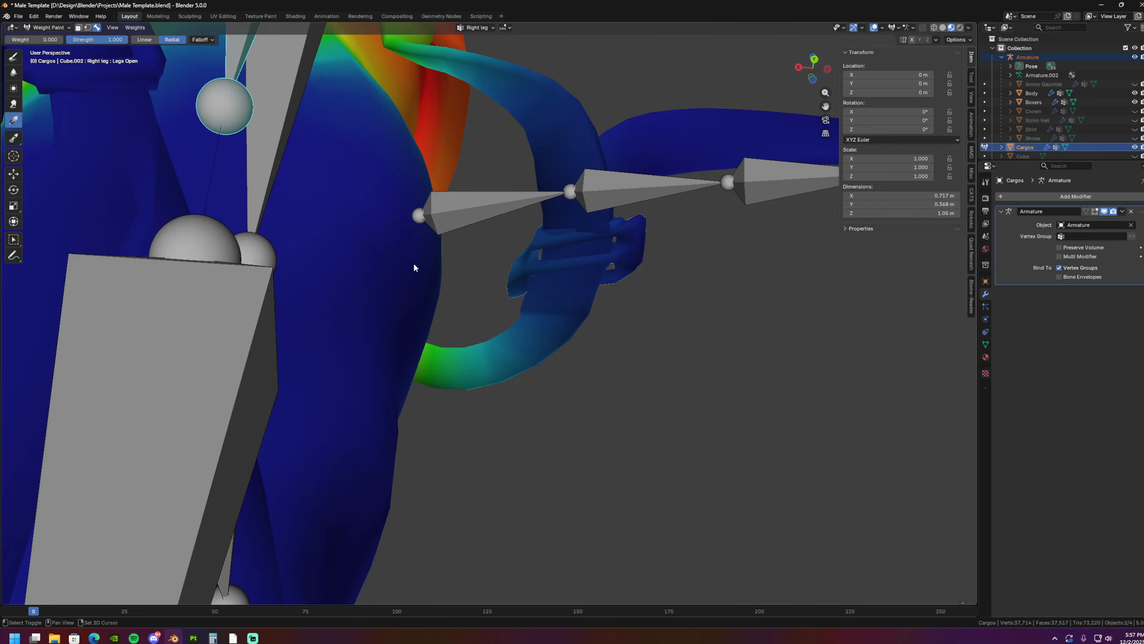
{"action": "middle_click_drag", "start_coordinate": [413, 264], "coordinate": [365, 290], "text": "shift"}
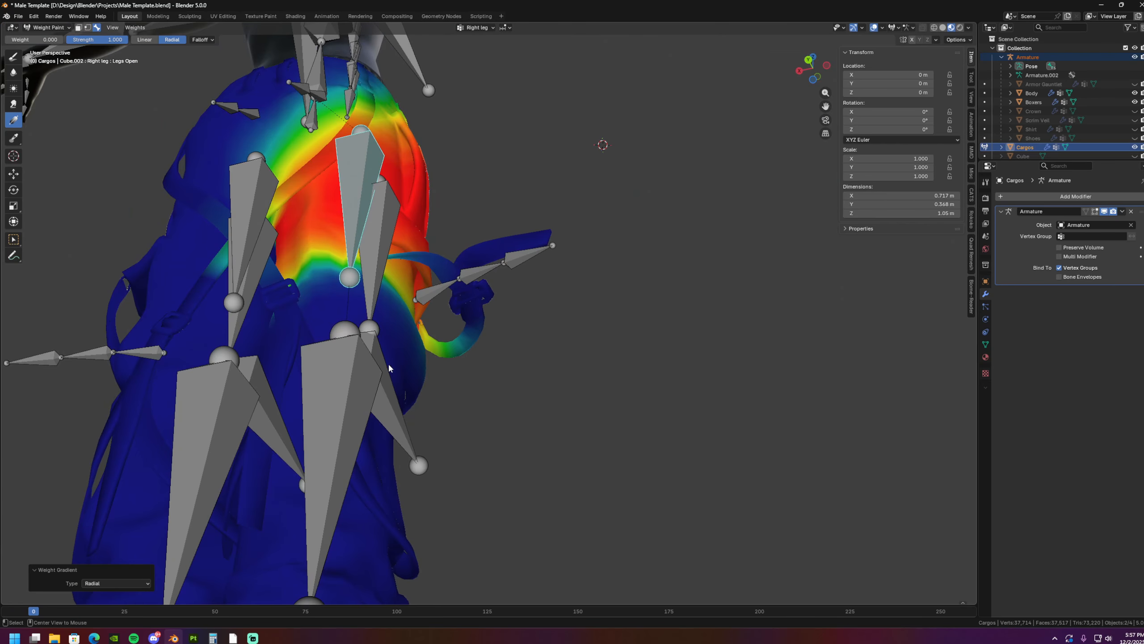
- Select the right knee cap bone and clear its influence on the strap with radial gradients at weight 0.000
{"action": "left_click", "coordinate": [389, 365], "text": "alt"}
{"action": "middle_click_drag", "start_coordinate": [444, 345], "coordinate": [477, 336]}
{"action": "scroll", "coordinate": [483, 332], "scroll_direction": "up", "scroll_amount": 2}
{"action": "left_click_drag", "start_coordinate": [569, 288], "coordinate": [513, 270]}
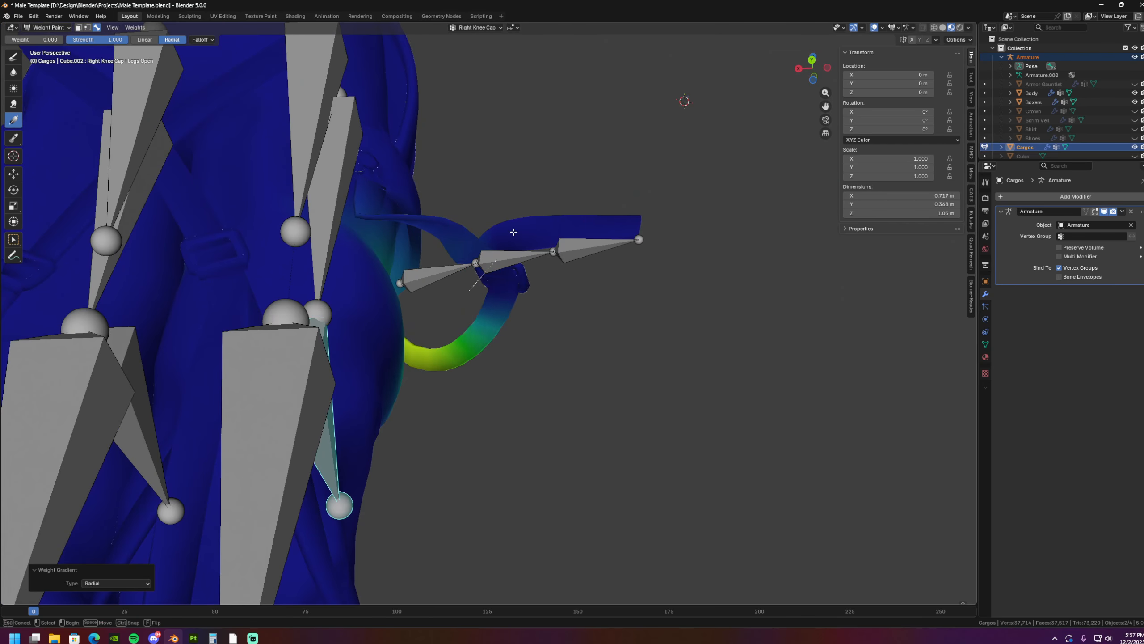
{"action": "middle_click_drag", "start_coordinate": [566, 248], "coordinate": [444, 336]}
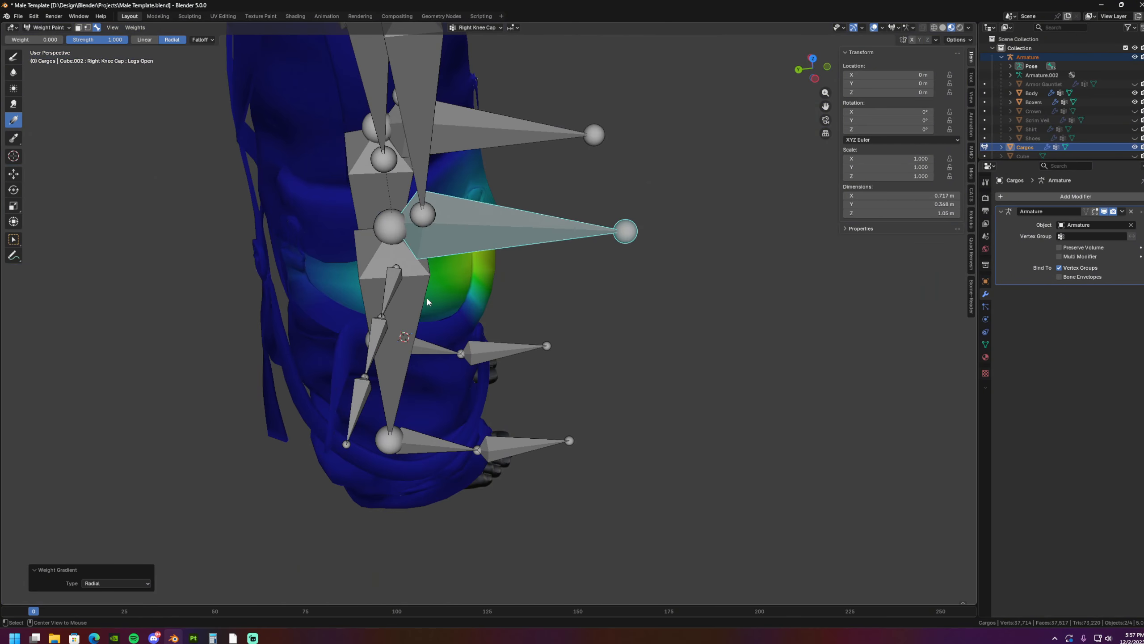
- Try rotating the uppermost, middle and lowest strap bones to check how the strap deforms, cancelling each rotation
{"action": "left_click", "coordinate": [401, 293], "text": "alt"}
{"action": "middle_click_drag", "start_coordinate": [411, 299], "coordinate": [433, 318]}
{"action": "key", "text": "r"}
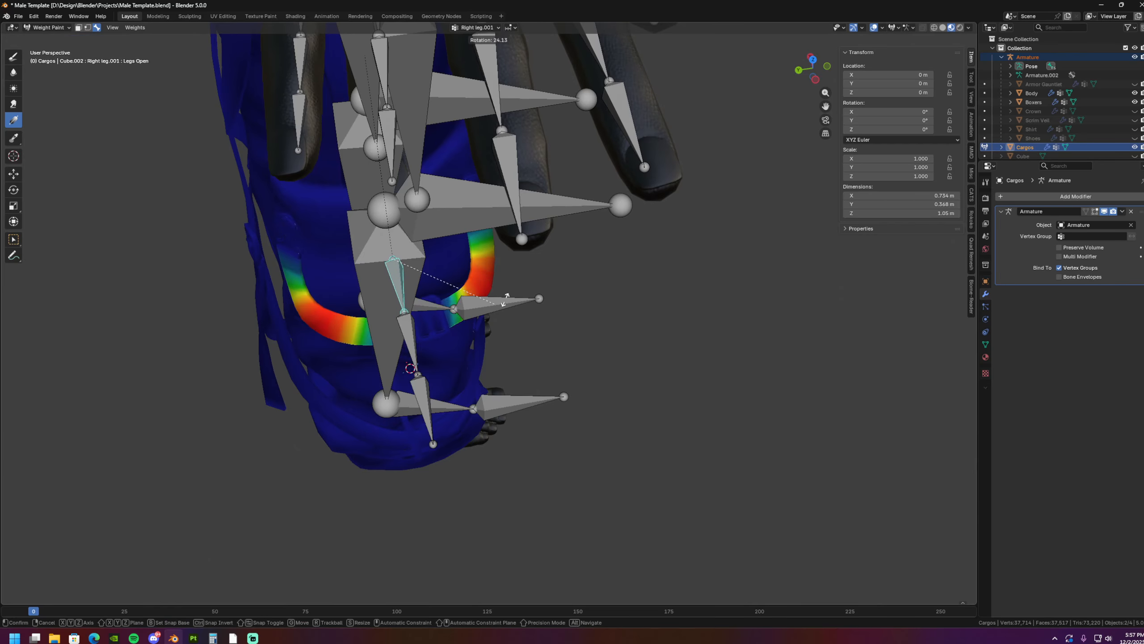
{"action": "right_click", "coordinate": [532, 261]}
{"action": "left_click", "coordinate": [385, 339], "text": "alt"}
{"action": "left_click", "coordinate": [358, 411], "text": "alt"}
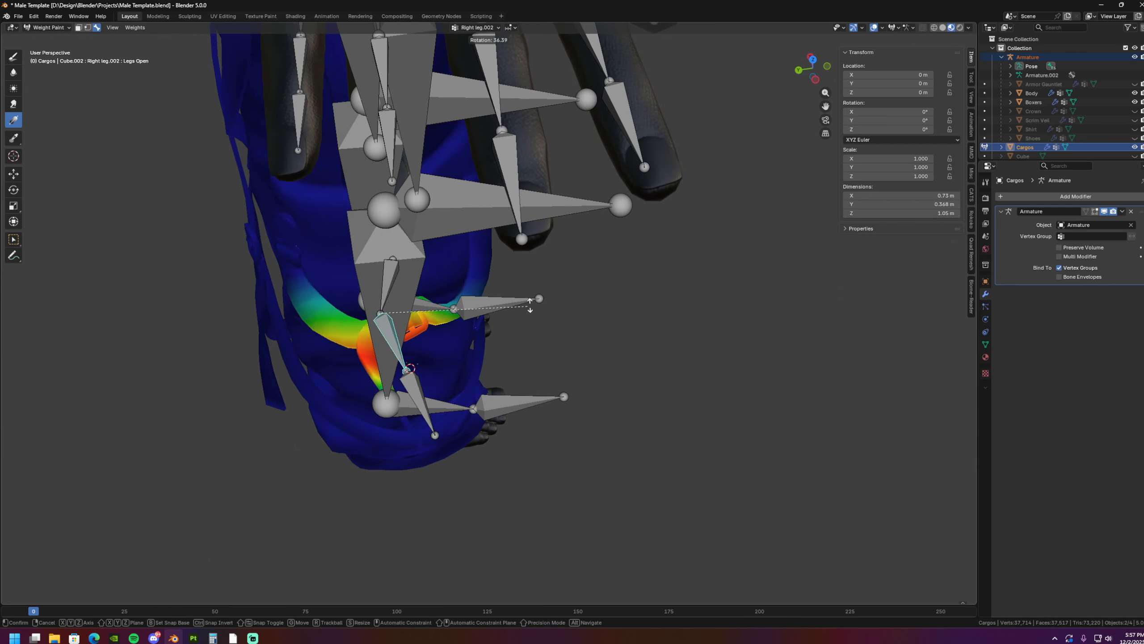
{"action": "key", "text": "r"}
{"action": "right_click", "coordinate": [394, 433]}
- Select all bones and clear their rotation to restore the rest pose
{"action": "scroll", "coordinate": [415, 386], "scroll_direction": "up", "scroll_amount": 2}
{"action": "middle_click_drag", "start_coordinate": [435, 394], "coordinate": [385, 379]}
{"action": "scroll", "coordinate": [385, 379], "scroll_direction": "down", "scroll_amount": 5}
{"action": "key", "text": "a"}
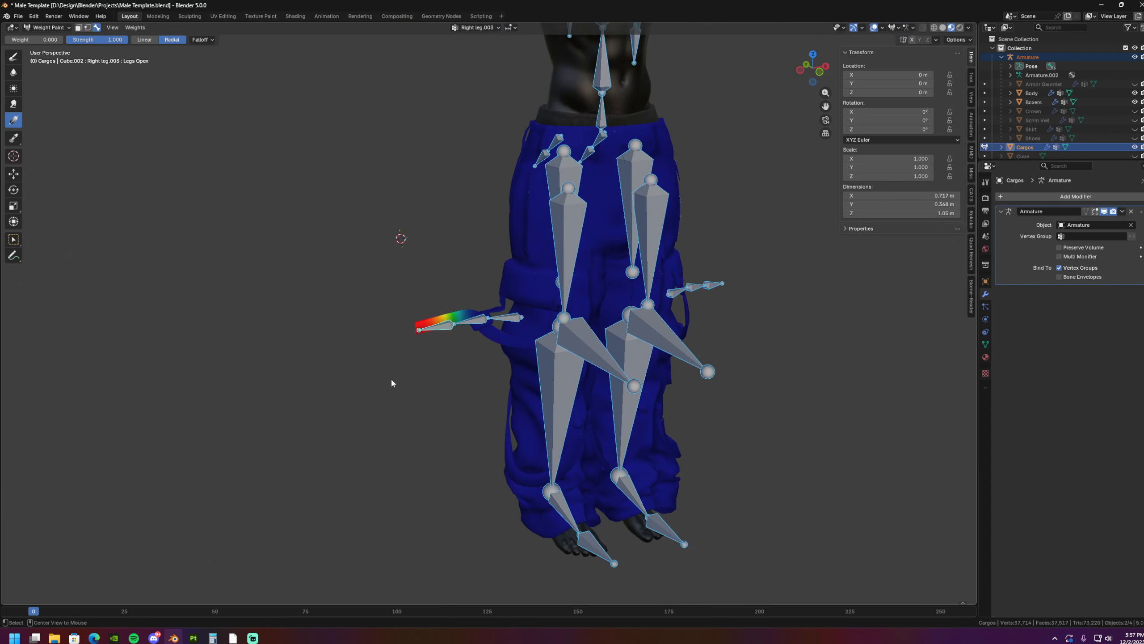
{"action": "key", "text": "alt+r"}
{"action": "middle_click_drag", "start_coordinate": [700, 334], "coordinate": [613, 344], "text": "shift"}
{"action": "middle_click_drag", "start_coordinate": [716, 372], "coordinate": [434, 331]}
{"action": "scroll", "coordinate": [622, 354], "scroll_direction": "up", "scroll_amount": 2}
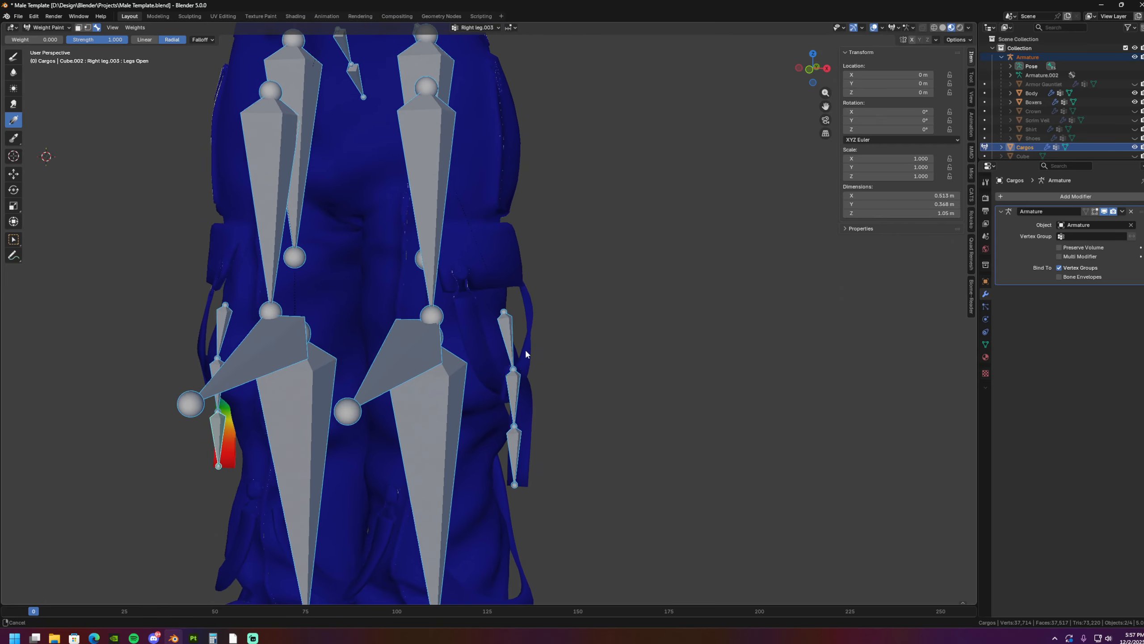
{"action": "middle_click_drag", "start_coordinate": [524, 350], "coordinate": [424, 307]}
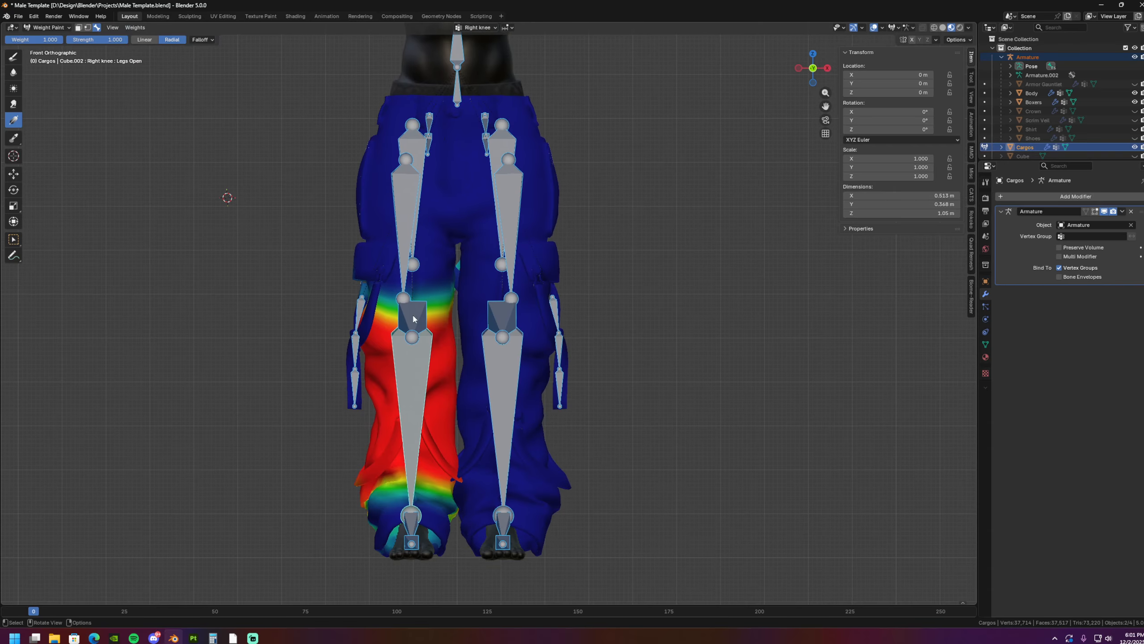
- Rotate the uppermost strap bone -59.2° and the middle strap bone -54.6° in the front view to test both straps
{"action": "left_click", "coordinate": [366, 311], "text": "ctrl"}
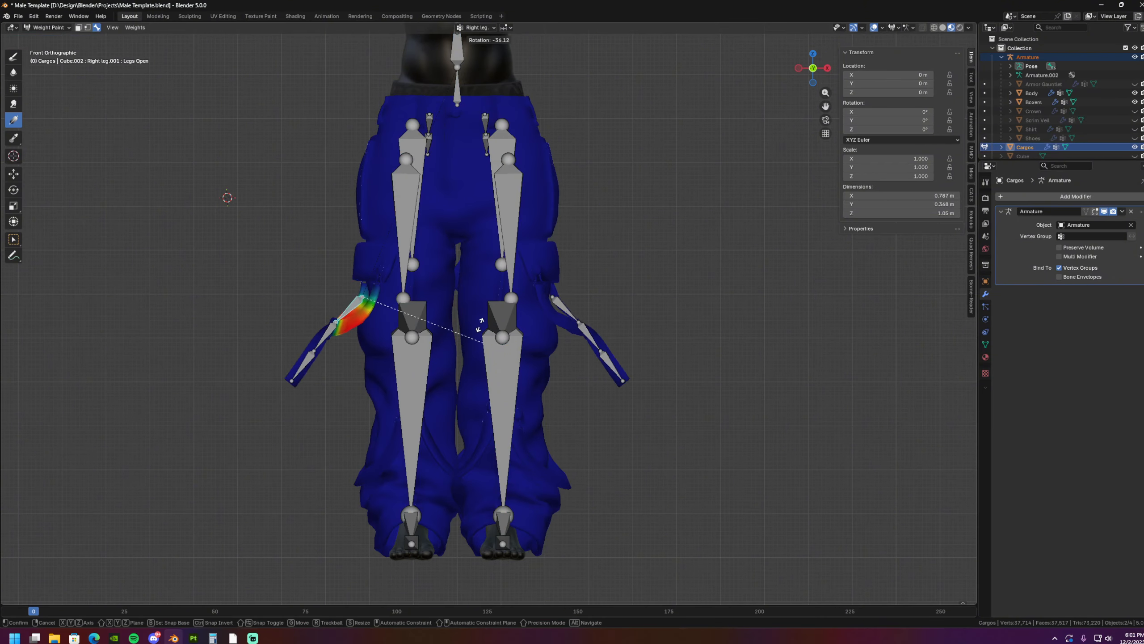
{"action": "right_click", "coordinate": [341, 345]}
{"action": "key", "text": "r"}
{"action": "left_click", "coordinate": [395, 398]}
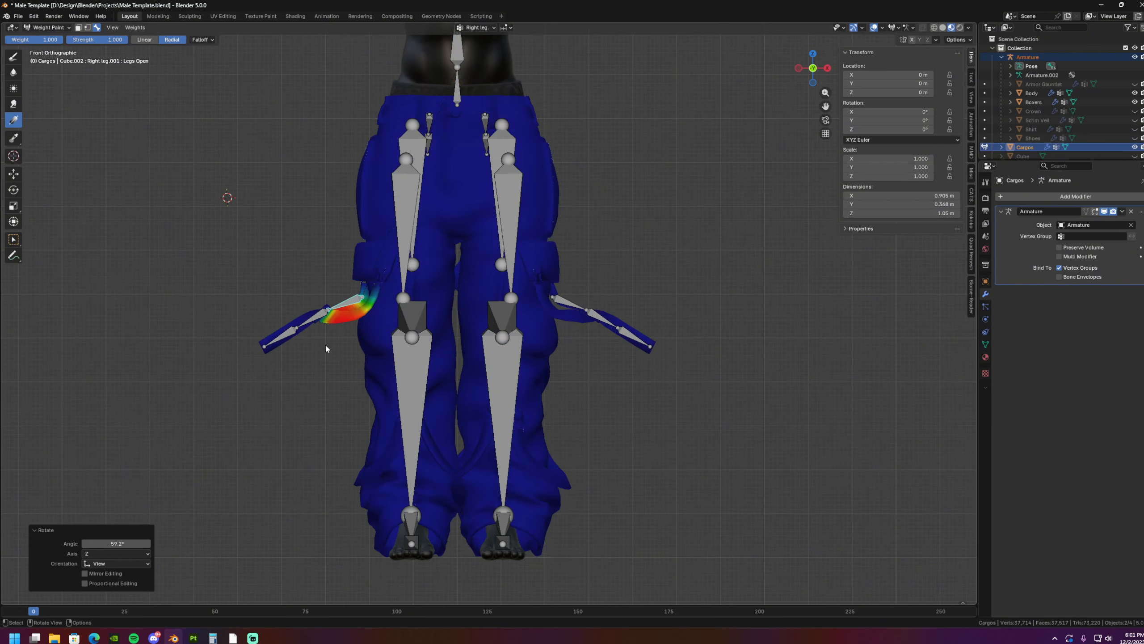
{"action": "left_click", "coordinate": [312, 319], "text": "ctrl"}
{"action": "key", "text": "r"}
{"action": "left_click", "coordinate": [369, 380]}
{"action": "middle_click_drag", "start_coordinate": [389, 274], "coordinate": [391, 330], "text": "shift"}
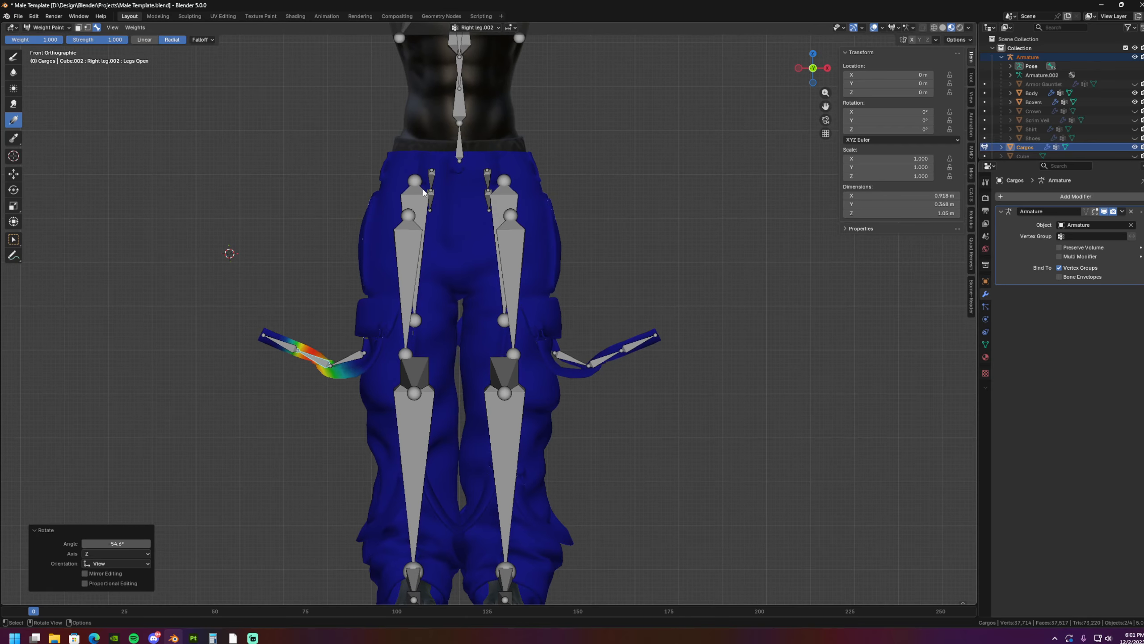
- Rotate the right thigh bone outward to test how the mirrored legs and straps move together
{"action": "left_click", "coordinate": [421, 202], "text": "ctrl"}
{"action": "key", "text": "r"}
{"action": "left_click", "coordinate": [409, 365]}
{"action": "scroll", "coordinate": [415, 363], "scroll_direction": "up", "scroll_amount": 2}
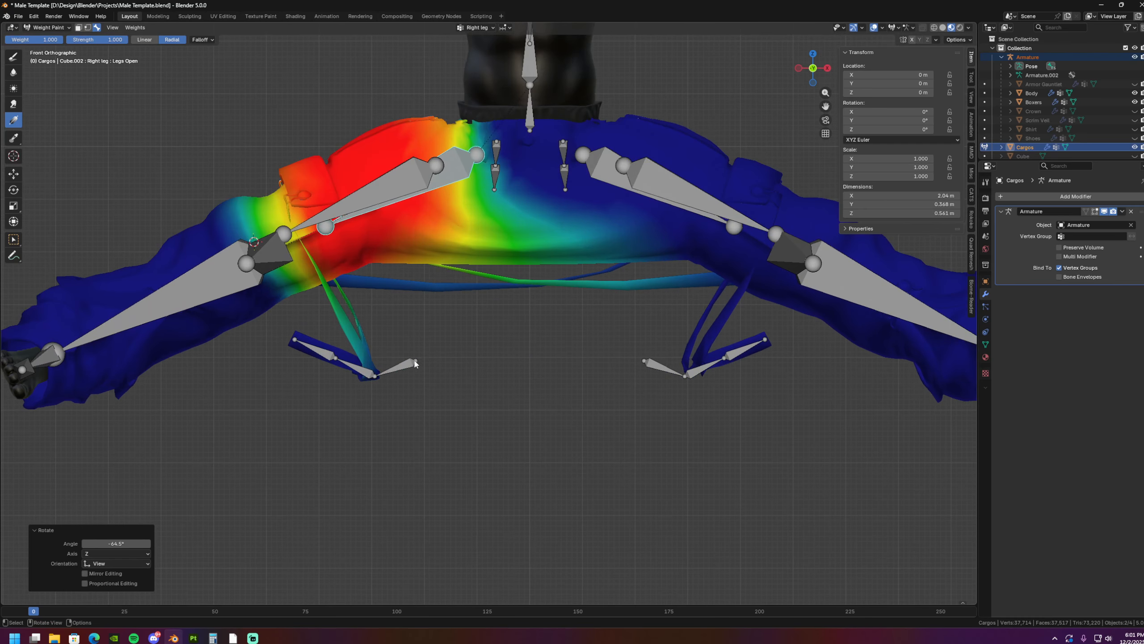
- Leave weight painting, select the armature and open it in Edit Mode
{"action": "left_click", "coordinate": [39, 29]}
{"action": "left_click", "coordinate": [47, 36]}
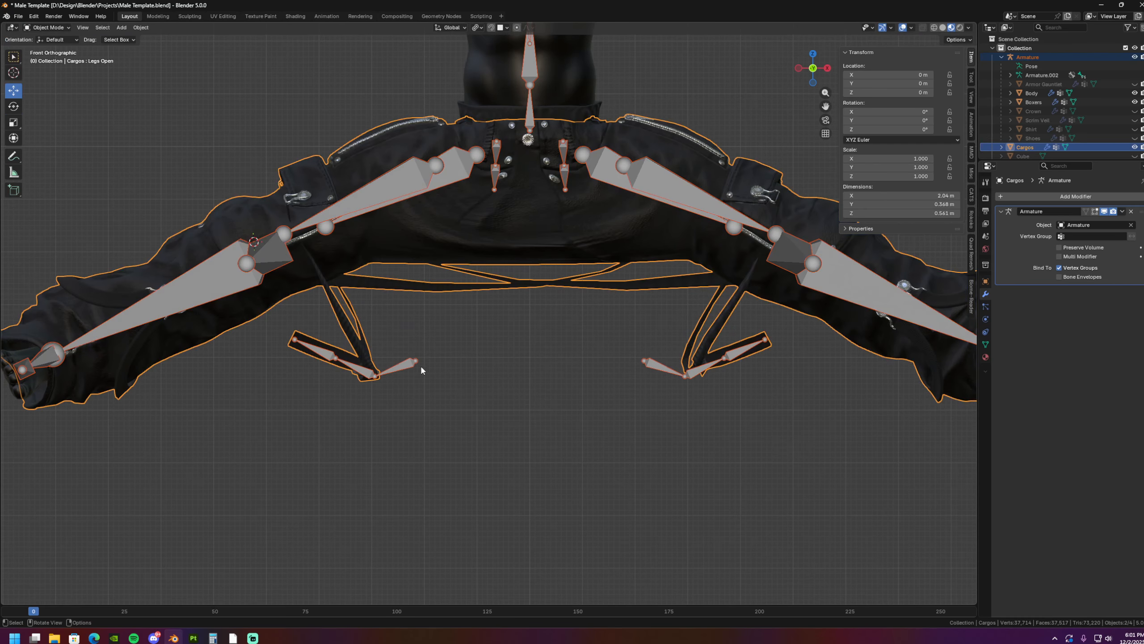
{"action": "left_click", "coordinate": [407, 366]}
{"action": "key", "text": "Tab"}
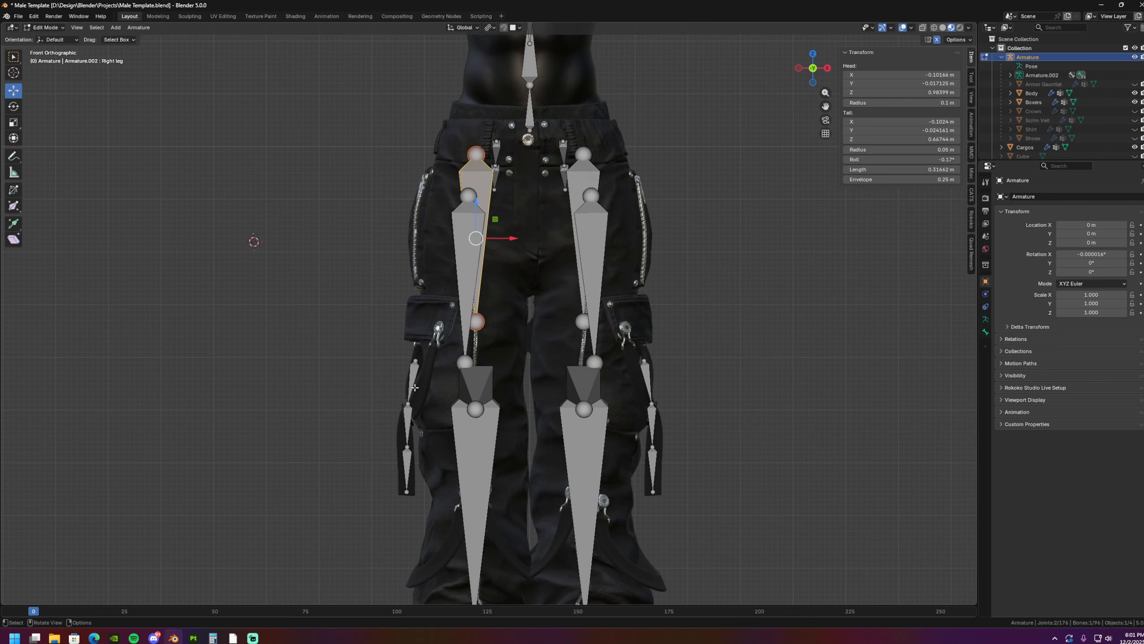
- Parent the right strap's uppermost bone to the right thigh bone, keeping its offset
{"action": "middle_click_drag", "start_coordinate": [467, 366], "coordinate": [465, 363], "text": "shift"}
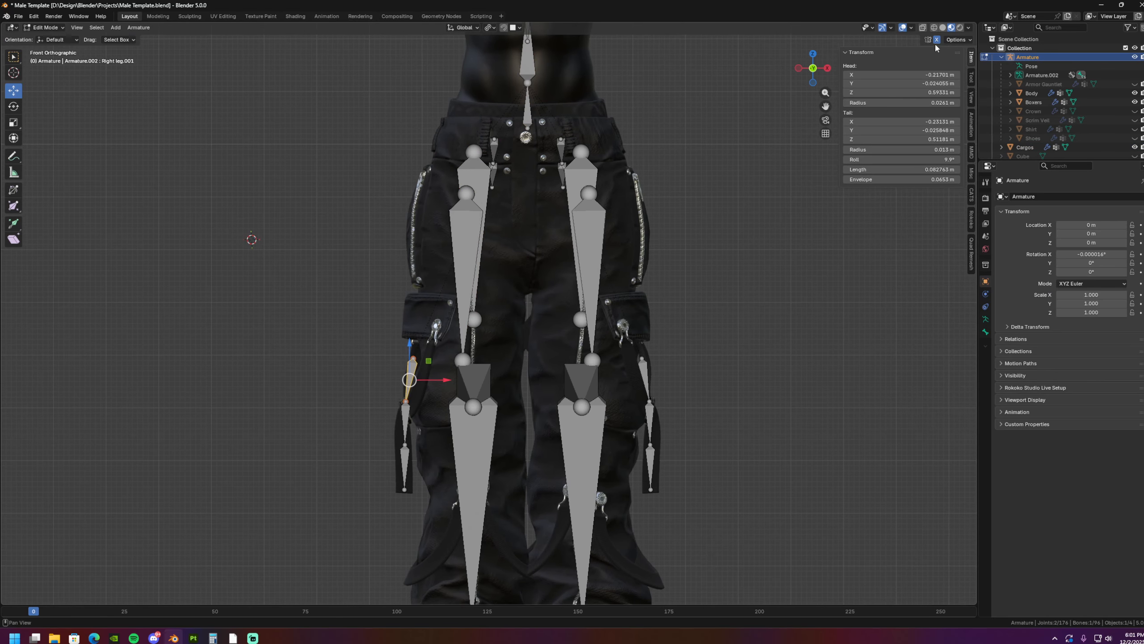
{"action": "middle_click_drag", "start_coordinate": [412, 283], "coordinate": [440, 282], "text": "shift"}
{"action": "middle_click_drag", "start_coordinate": [436, 199], "coordinate": [472, 349], "text": "shift"}
{"action": "left_click", "coordinate": [473, 197], "text": "shift"}
{"action": "middle_click_drag", "start_coordinate": [473, 198], "coordinate": [479, 63], "text": "shift"}
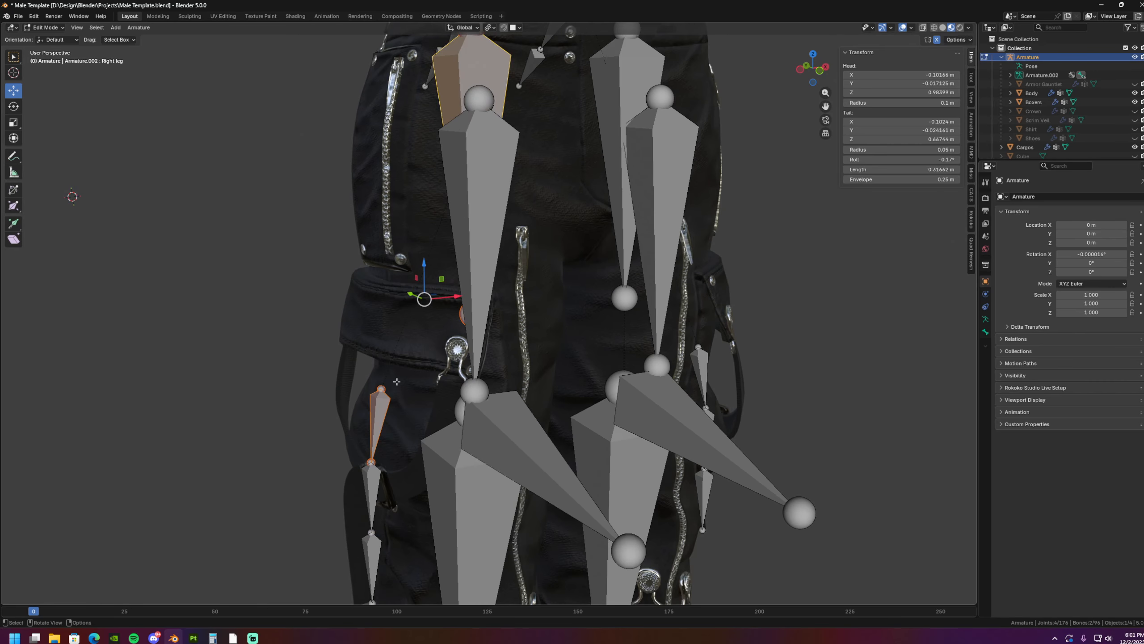
{"action": "right_click", "coordinate": [407, 333]}
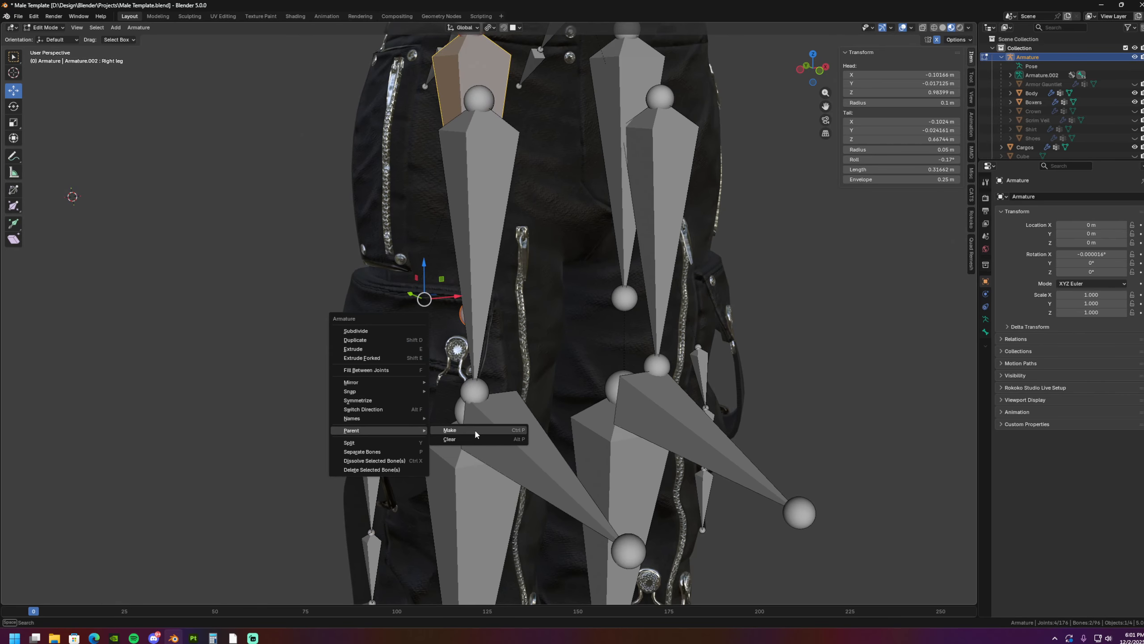
{"action": "left_click", "coordinate": [474, 428]}
{"action": "left_click", "coordinate": [473, 433]}
{"action": "key", "text": "KP_1"}
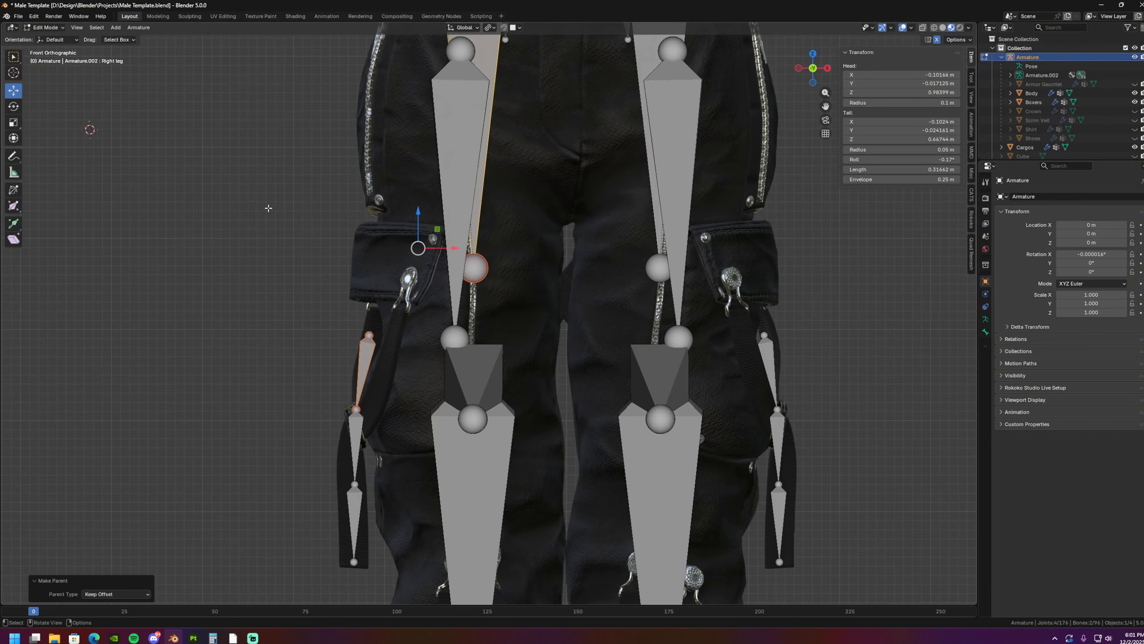
- In Pose Mode, rotate the right thigh bone and the strap bone to test the new parenting
{"action": "left_click", "coordinate": [50, 59]}
{"action": "scroll", "coordinate": [385, 246], "scroll_direction": "down", "scroll_amount": 3}
{"action": "middle_click_drag", "start_coordinate": [384, 245], "coordinate": [527, 402], "text": "shift"}
{"action": "middle_click_drag", "start_coordinate": [597, 321], "coordinate": [405, 261]}
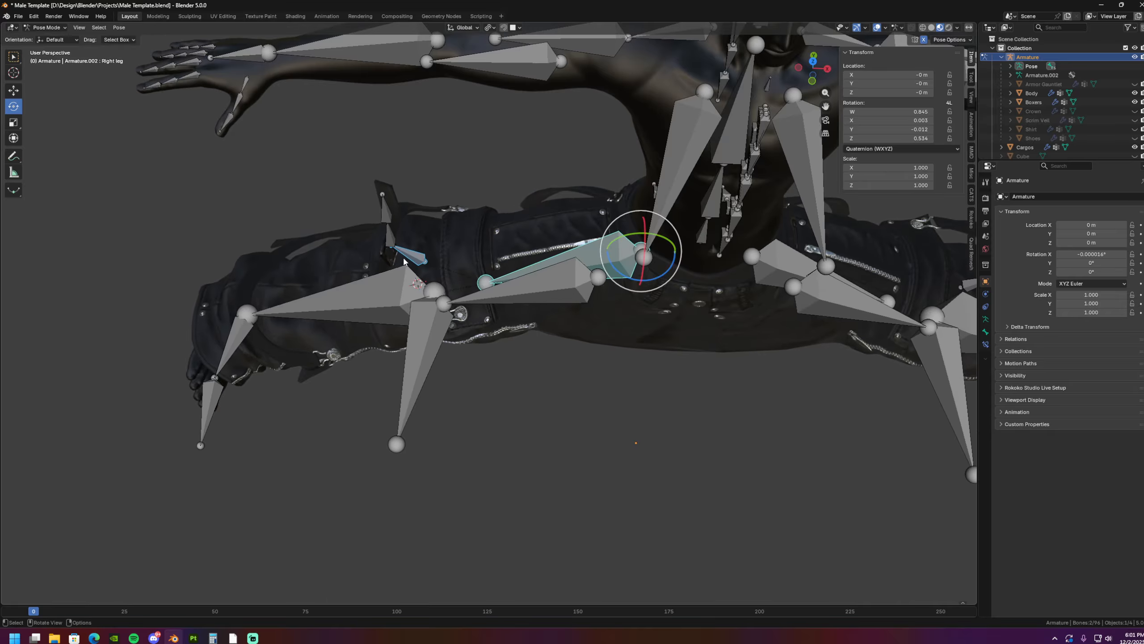
{"action": "key", "text": "r"}
{"action": "left_click", "coordinate": [498, 319]}
{"action": "middle_click_drag", "start_coordinate": [498, 320], "coordinate": [549, 383]}
{"action": "key", "text": "r"}
{"action": "left_click", "coordinate": [532, 383]}
{"action": "middle_click_drag", "start_coordinate": [431, 373], "coordinate": [518, 332]}
- Clear the rotation of every bone in the armature
{"action": "key", "text": "a"}
{"action": "key", "text": "alt+r"}
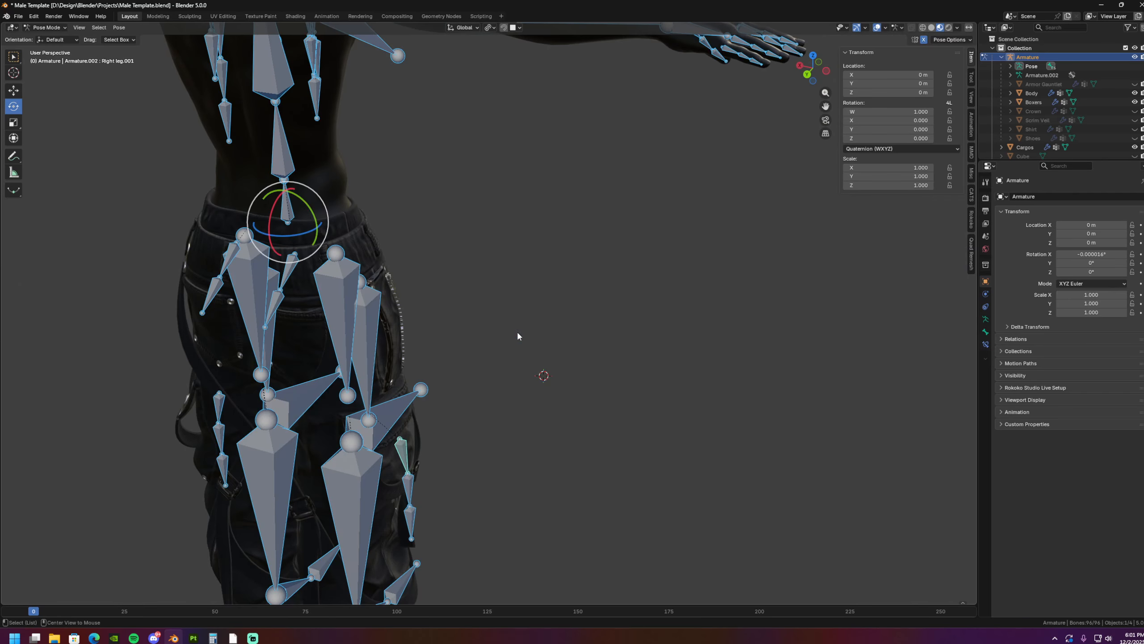
{"action": "middle_click_drag", "start_coordinate": [399, 337], "coordinate": [543, 220]}
{"action": "middle_click_drag", "start_coordinate": [432, 293], "coordinate": [586, 385], "text": "alt"}
- Open the cargo pants mesh in Edit Mode and select the linked strap hanging behind the right leg to inspect its weights
{"action": "left_click", "coordinate": [45, 38]}
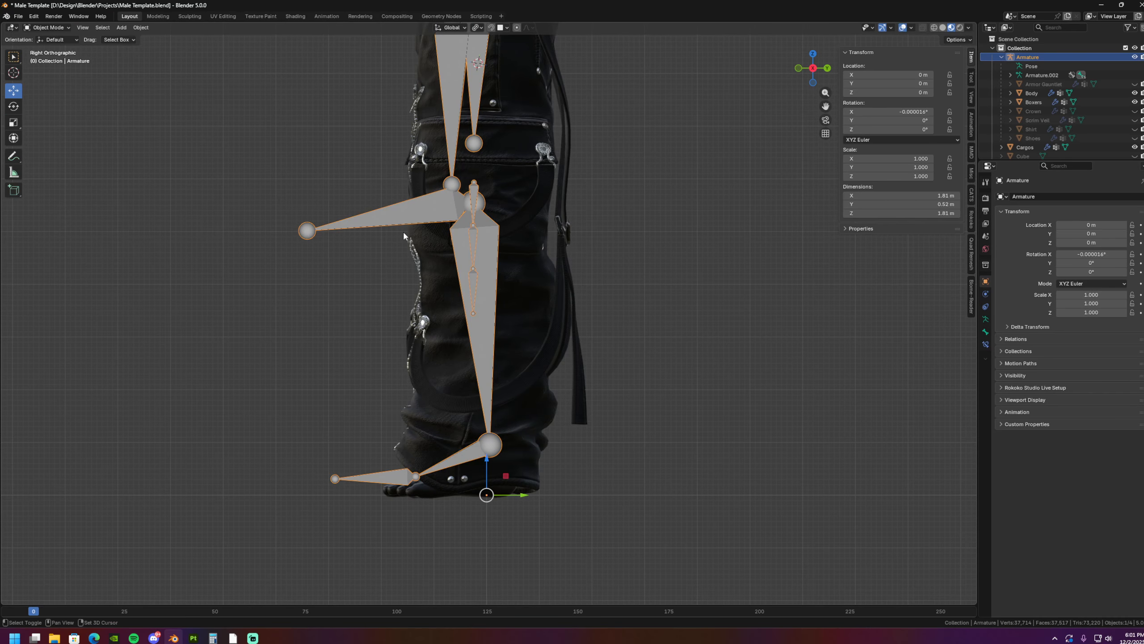
{"action": "middle_click_drag", "start_coordinate": [601, 195], "coordinate": [553, 229], "text": "shift"}
{"action": "left_click", "coordinate": [524, 317]}
{"action": "key", "text": "Tab"}
{"action": "middle_click_drag", "start_coordinate": [569, 373], "coordinate": [512, 329], "text": "shift"}
{"action": "scroll", "coordinate": [501, 364], "scroll_direction": "up", "scroll_amount": 1}
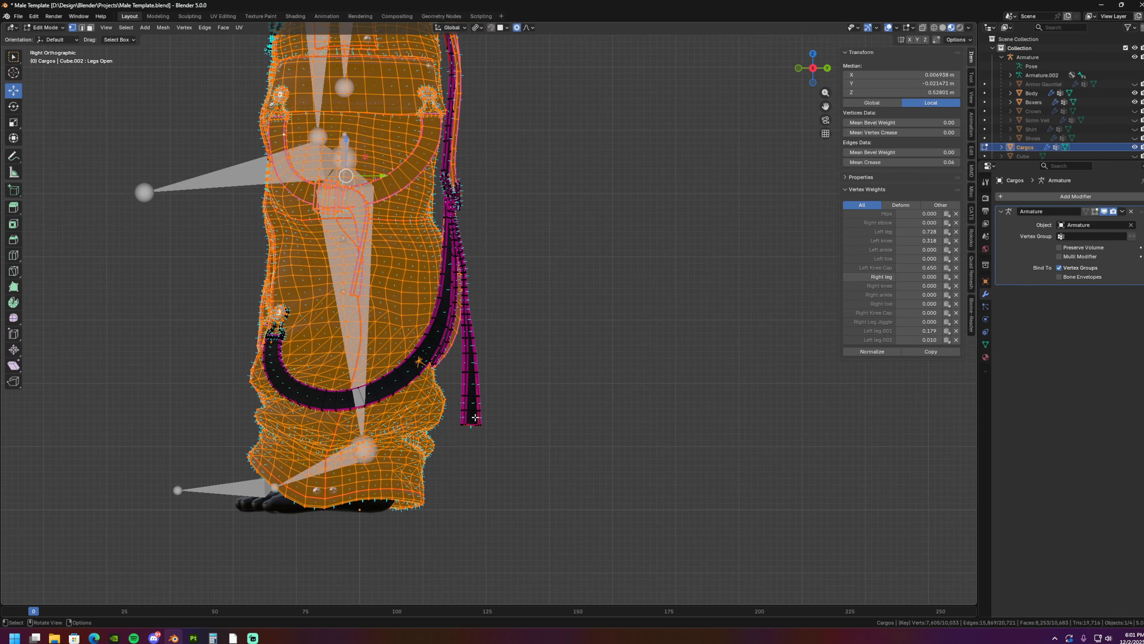
{"action": "left_click", "coordinate": [478, 415]}
{"action": "key", "text": "l"}
{"action": "middle_click_drag", "start_coordinate": [477, 415], "coordinate": [363, 426]}
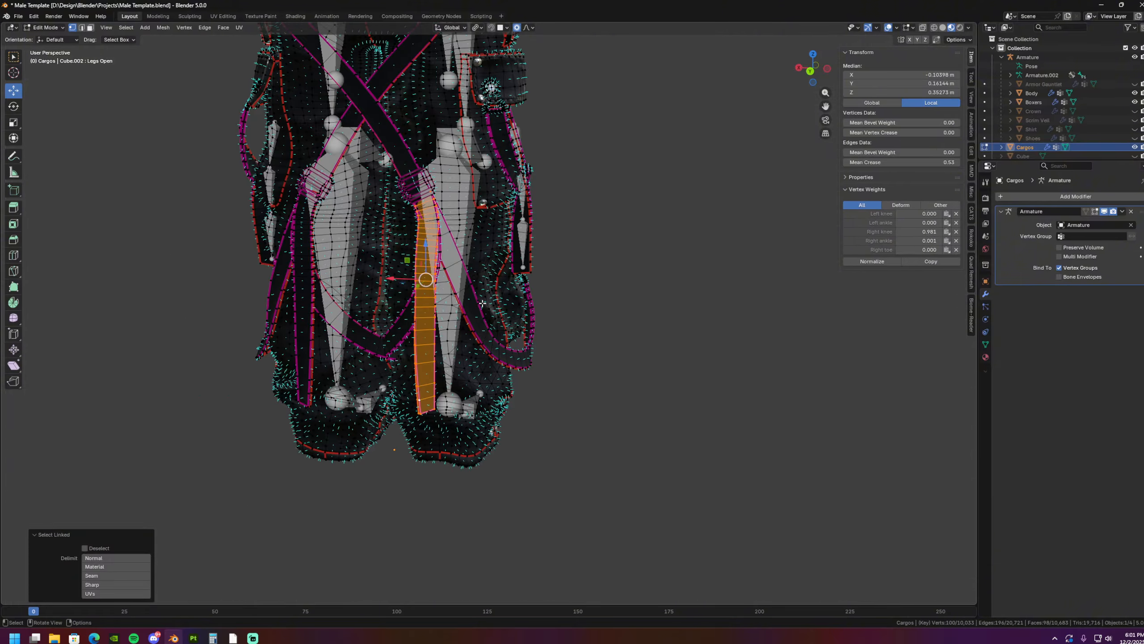
{"action": "scroll", "coordinate": [482, 304], "scroll_direction": "up", "scroll_amount": 2}
- In the armature's Edit Mode, duplicate the right knee bone and move the copy behind the leg onto the hanging strap
{"action": "key", "text": "Tab"}
{"action": "left_click", "coordinate": [359, 195]}
{"action": "key", "text": "Tab"}
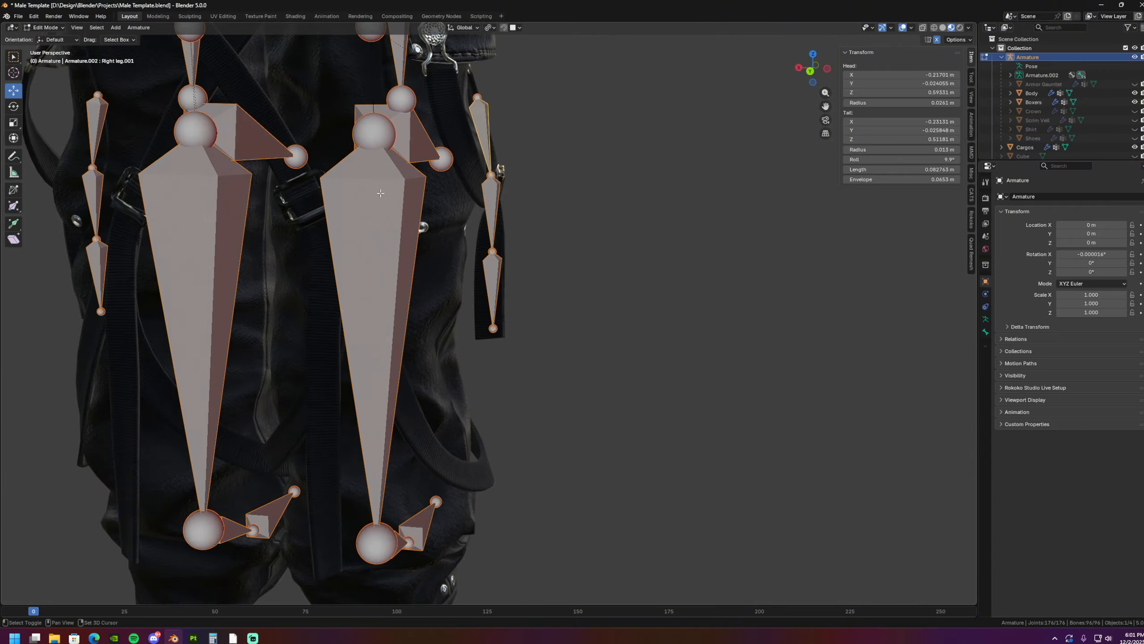
{"action": "middle_click_drag", "start_coordinate": [383, 192], "coordinate": [404, 209]}
{"action": "left_click", "coordinate": [387, 212]}
{"action": "key", "text": "ctrl+KP_3"}
{"action": "middle_click_drag", "start_coordinate": [633, 268], "coordinate": [596, 208], "text": "shift"}
{"action": "scroll", "coordinate": [444, 207], "scroll_direction": "down", "scroll_amount": 3}
{"action": "key", "text": "ctrl+KP_3"}
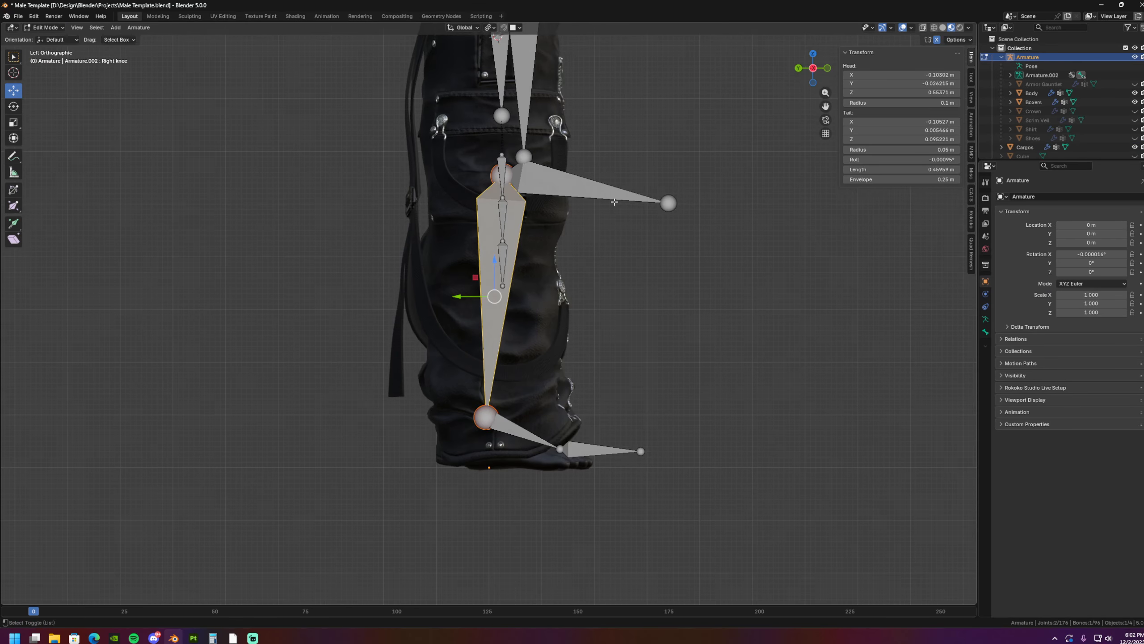
{"action": "scroll", "coordinate": [677, 218], "scroll_direction": "up", "scroll_amount": 2}
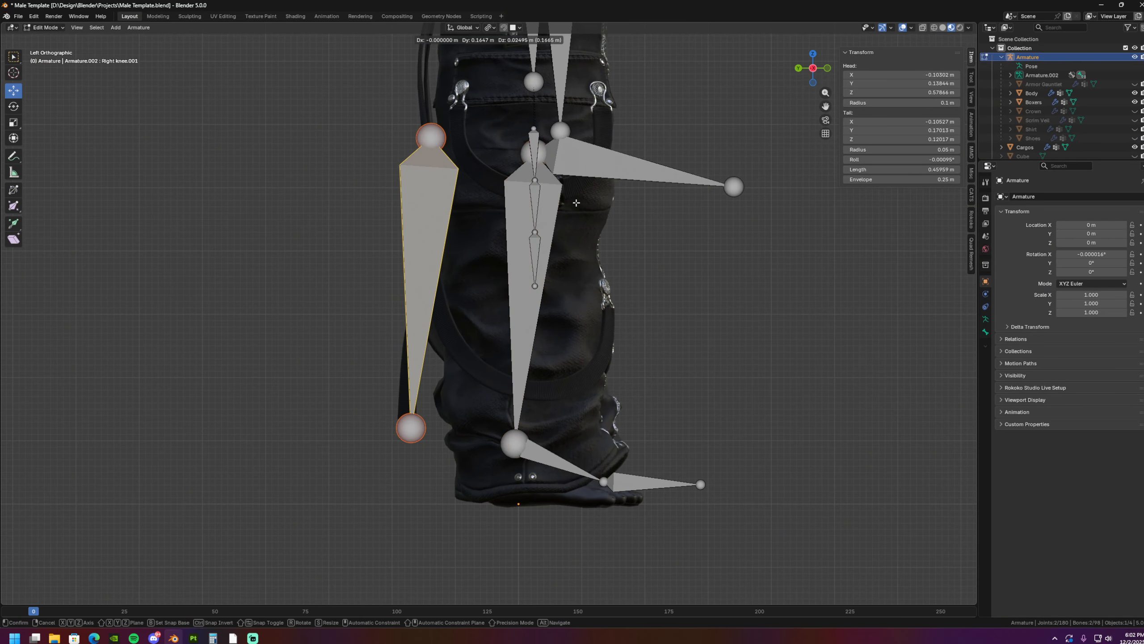
{"action": "left_click", "coordinate": [575, 203]}
- Scale the duplicated bone down to about 0.13 m long and position it along the upper part of the rear strap
{"action": "key", "text": "s"}
{"action": "left_click", "coordinate": [473, 156]}
{"action": "key", "text": "g"}
{"action": "left_click", "coordinate": [508, 257]}
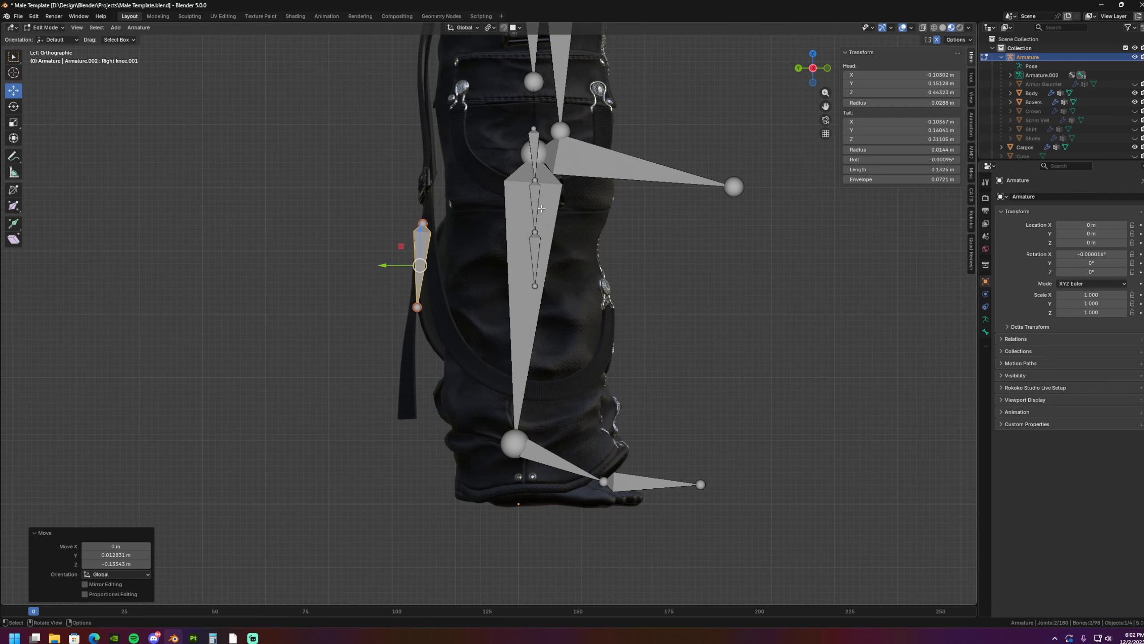
- Rotate, scale and move the duplicated bone in side view so it follows the upper part of the rear strap
{"action": "key", "text": "r"}
{"action": "left_click", "coordinate": [523, 270]}
{"action": "key", "text": "s"}
{"action": "left_click", "coordinate": [511, 217]}
{"action": "key", "text": "g"}
{"action": "left_click", "coordinate": [515, 209]}
- Align the rear strap bone with the strap's position and tilt as seen from behind
{"action": "middle_click_drag", "start_coordinate": [460, 216], "coordinate": [532, 246]}
{"action": "key", "text": "ctrl+KP_1"}
{"action": "key", "text": "g"}
- Extrude two more bones down the rear strap and move their joints to follow its length
{"action": "key", "text": "g"}
{"action": "key", "text": "r"}
{"action": "left_click", "coordinate": [545, 307]}
{"action": "mouse_move", "coordinate": [546, 307]}
{"action": "middle_mouse_down"}
{"action": "mouse_move", "coordinate": [392, 329]}
{"action": "mouse_move", "coordinate": [536, 315]}
{"action": "middle_mouse_up"}
{"action": "left_click", "coordinate": [477, 311]}
{"action": "key", "text": "e"}
{"action": "left_click", "coordinate": [468, 234]}
{"action": "key", "text": "e"}
{"action": "key", "text": "g"}
{"action": "left_click", "coordinate": [384, 299]}
{"action": "key", "text": "g"}
{"action": "left_click", "coordinate": [418, 306]}
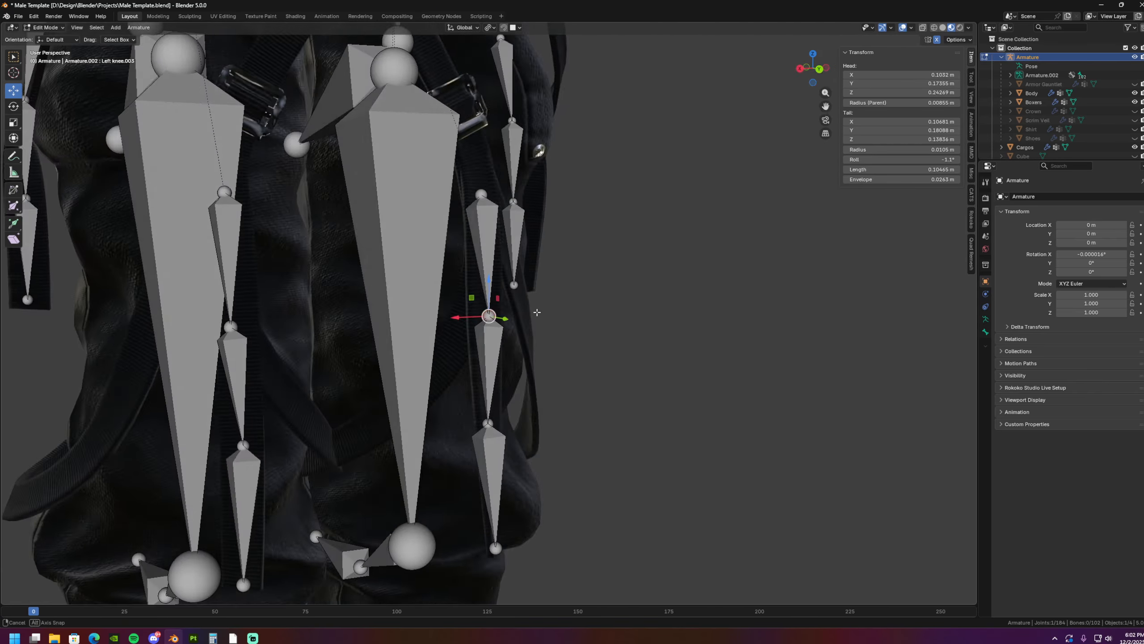
{"action": "key", "text": "g"}
- Switch from the armature to the Cargos mesh in Weight Paint mode with the gradient weight at 1.000
{"action": "left_click", "coordinate": [45, 27]}
{"action": "left_click", "coordinate": [50, 38]}
{"action": "left_click", "coordinate": [468, 252], "text": "shift"}
{"action": "left_click", "coordinate": [47, 28]}
{"action": "left_click", "coordinate": [54, 77]}
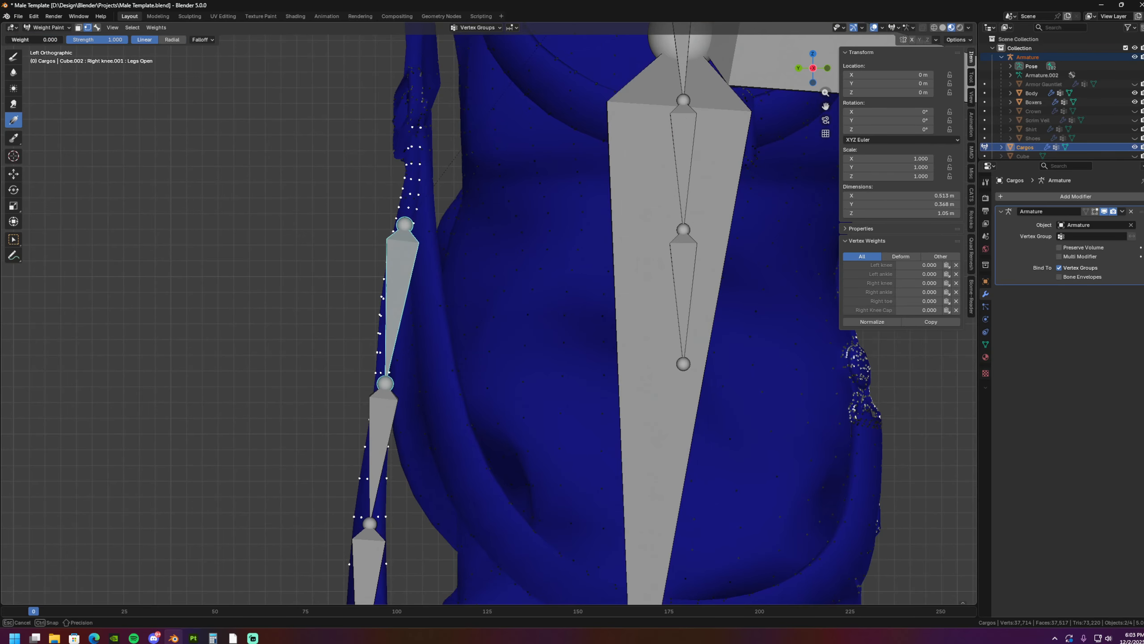
{"action": "middle_click_drag", "start_coordinate": [409, 323], "coordinate": [394, 349], "text": "shift"}
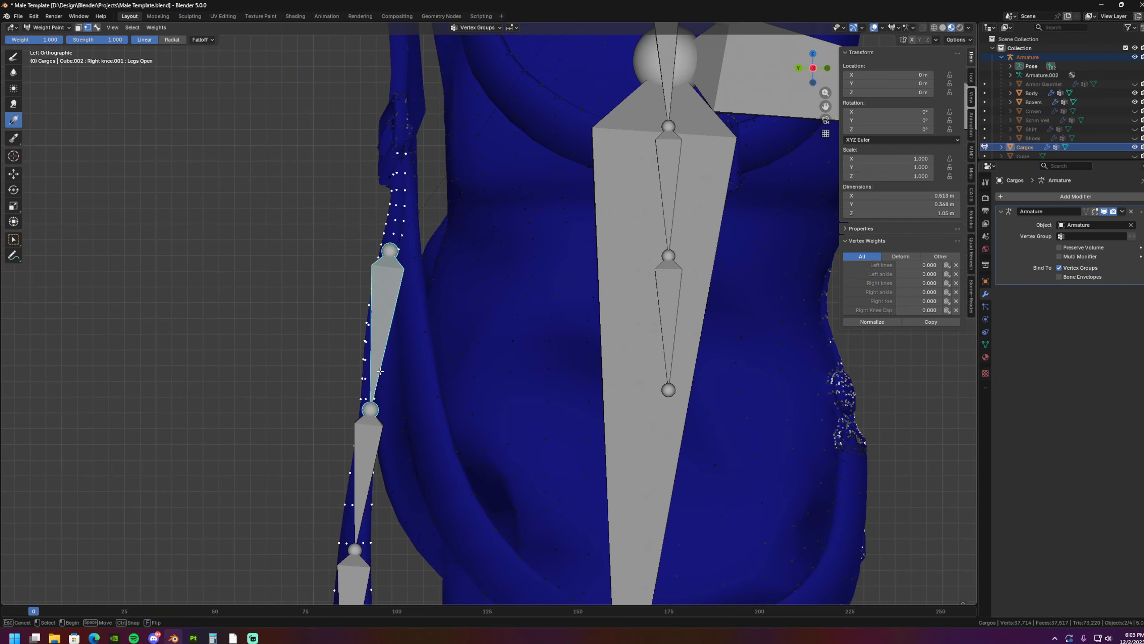
- Paint linear weight gradients on the right rear strap for its upper bone and its lowest bone
{"action": "left_click_drag", "start_coordinate": [381, 371], "coordinate": [393, 198]}
{"action": "middle_click_drag", "start_coordinate": [387, 361], "coordinate": [383, 199], "text": "shift"}
{"action": "left_click", "coordinate": [97, 27]}
{"action": "left_click", "coordinate": [88, 27]}
{"action": "left_click_drag", "start_coordinate": [373, 230], "coordinate": [376, 109]}
{"action": "left_click", "coordinate": [97, 27]}
{"action": "left_click", "coordinate": [89, 28]}
{"action": "left_click", "coordinate": [97, 28]}
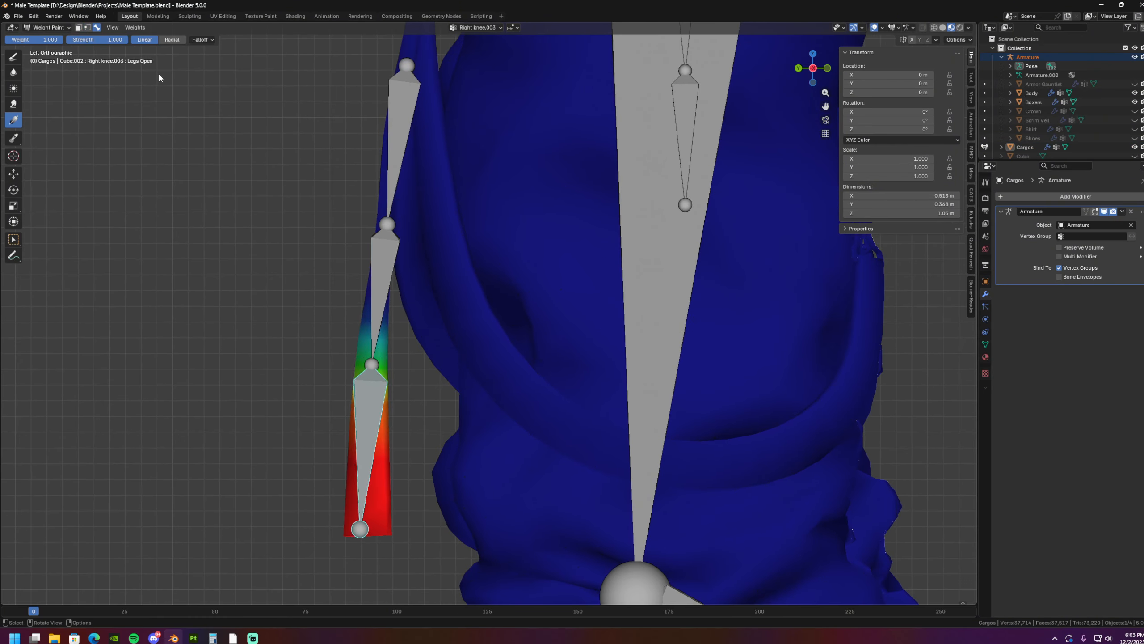
- Paint linear weight gradients from both directions for the right rear strap's middle bone
{"action": "left_click", "coordinate": [384, 280]}
{"action": "left_click", "coordinate": [89, 28]}
{"action": "left_click_drag", "start_coordinate": [371, 383], "coordinate": [401, 286]}
{"action": "middle_click_drag", "start_coordinate": [391, 289], "coordinate": [381, 376], "text": "shift"}
{"action": "left_click", "coordinate": [97, 28]}
- Bend the right rear strap to test its weights, undo the stray gradient, and rotate the end bone by -54.7°
{"action": "key", "text": "r"}
{"action": "left_click", "coordinate": [355, 294]}
{"action": "middle_click_drag", "start_coordinate": [178, 244], "coordinate": [394, 344], "text": "shift"}
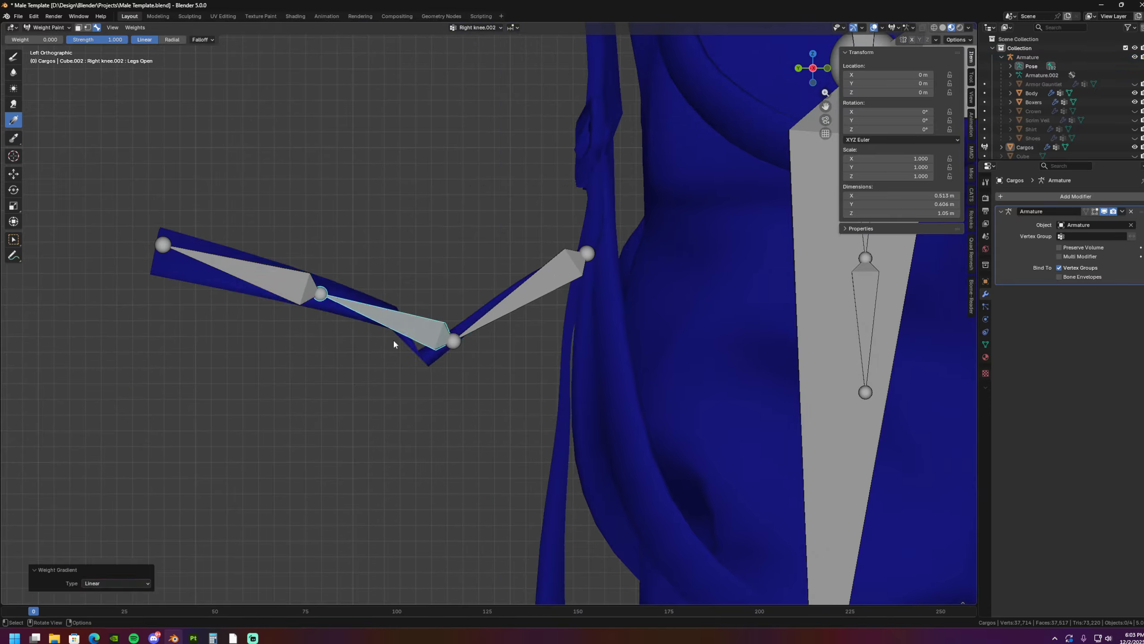
{"action": "key", "text": "ctrl+z"}
{"action": "left_click", "coordinate": [266, 276]}
{"action": "key", "text": "r"}
{"action": "left_click", "coordinate": [302, 245]}
{"action": "middle_click_drag", "start_coordinate": [303, 245], "coordinate": [285, 281], "text": "shift"}
- Switch to the Blur brush at strength 0.647 and select the right rear strap's upper bone to check its weights
{"action": "left_click", "coordinate": [13, 75]}
{"action": "scroll", "coordinate": [250, 197], "scroll_direction": "up", "scroll_amount": 3}
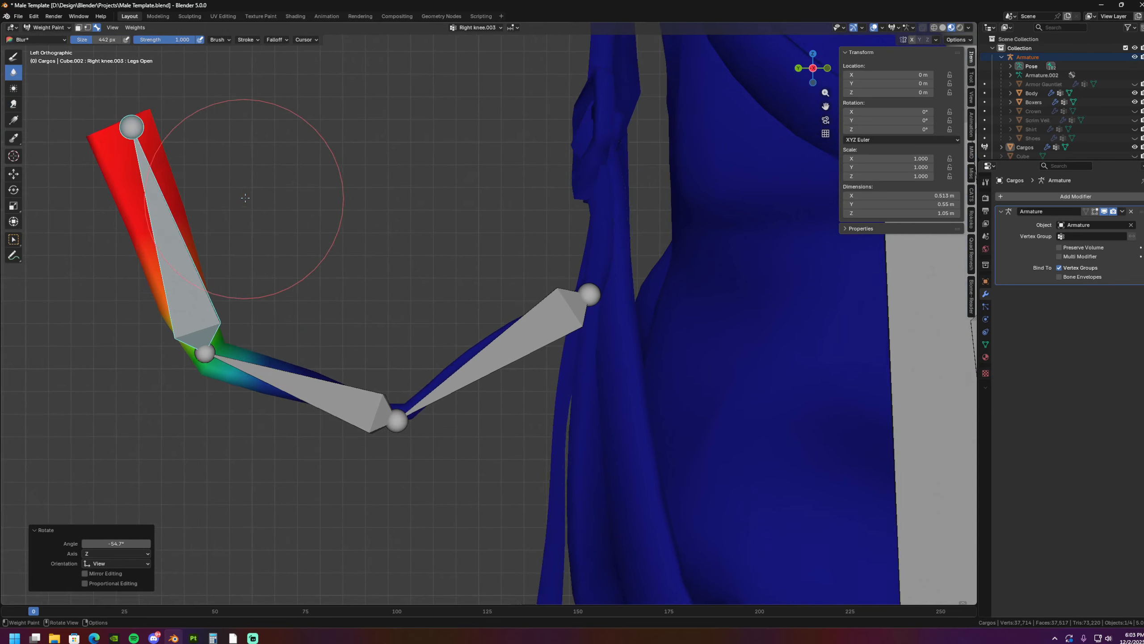
{"action": "scroll", "coordinate": [269, 498], "scroll_direction": "down", "scroll_amount": 3}
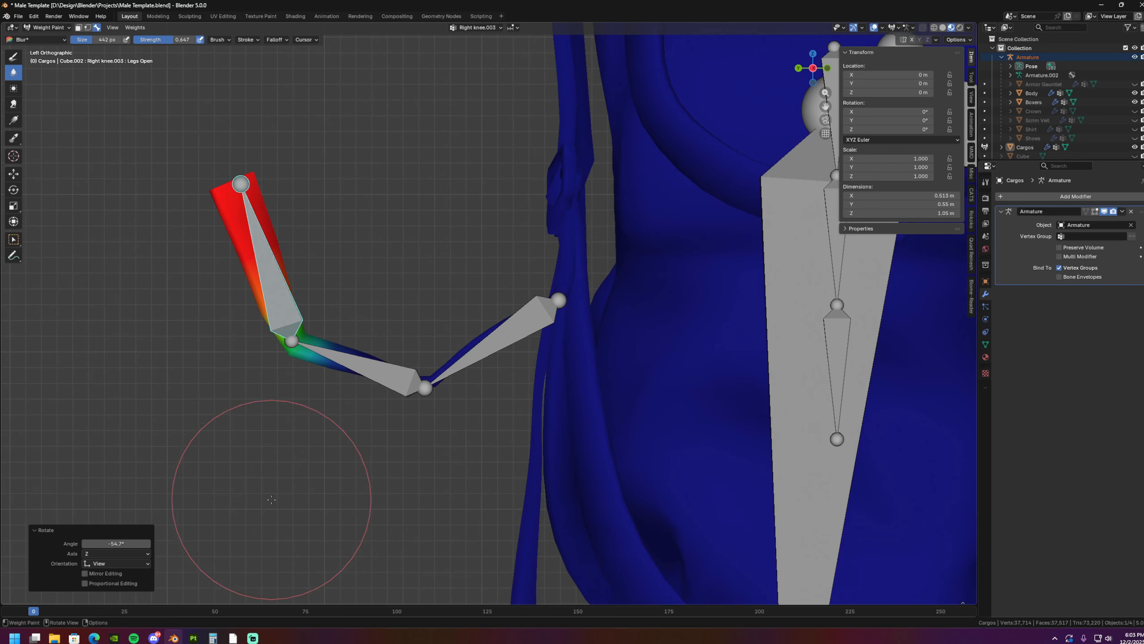
{"action": "left_click", "coordinate": [406, 373], "text": "ctrl"}
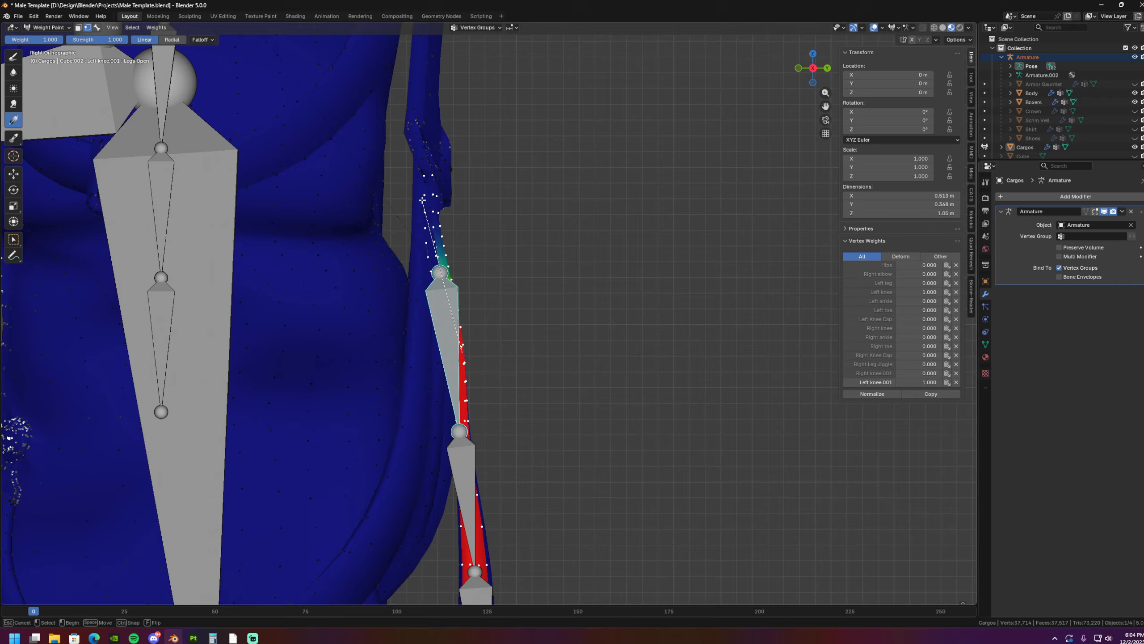
- Paint a linear gradient of weight 1.000 on the left rear strap for its upper bone, and return to bone selection
{"action": "left_click_drag", "start_coordinate": [422, 199], "coordinate": [422, 199]}
{"action": "middle_click_drag", "start_coordinate": [313, 198], "coordinate": [268, 80], "text": "shift"}
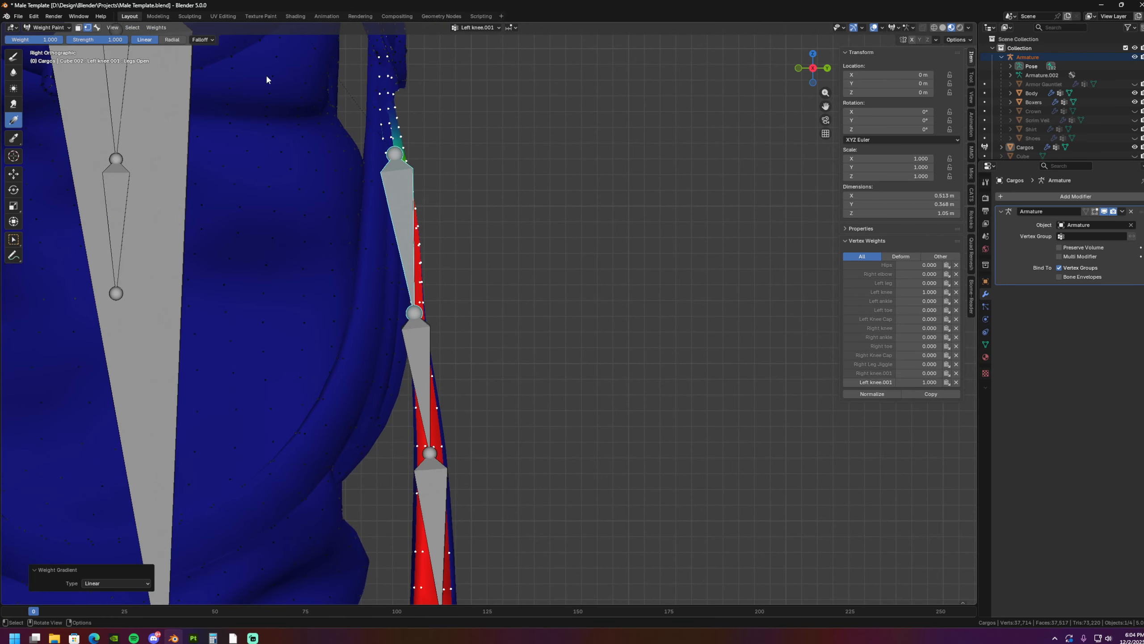
{"action": "left_click", "coordinate": [97, 28]}
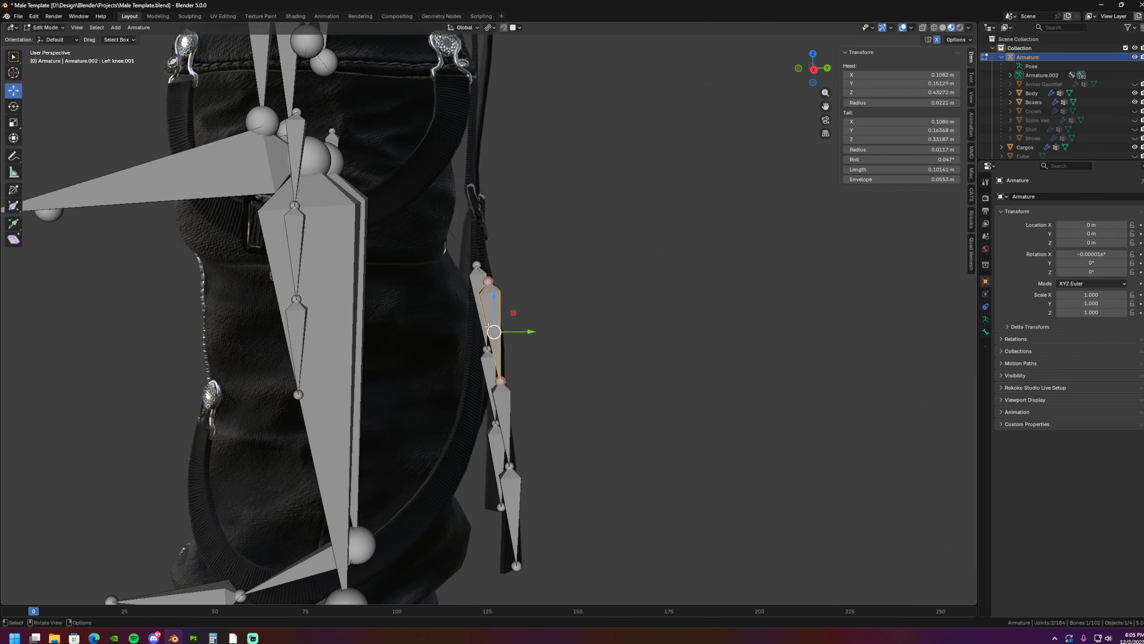
- Parent the left rear strap's upper bone to the left knee bone with Keep Offset
{"action": "scroll", "coordinate": [370, 293], "scroll_direction": "up", "scroll_amount": 5}
{"action": "left_click", "coordinate": [369, 289], "text": "shift"}
{"action": "right_click", "coordinate": [468, 334]}
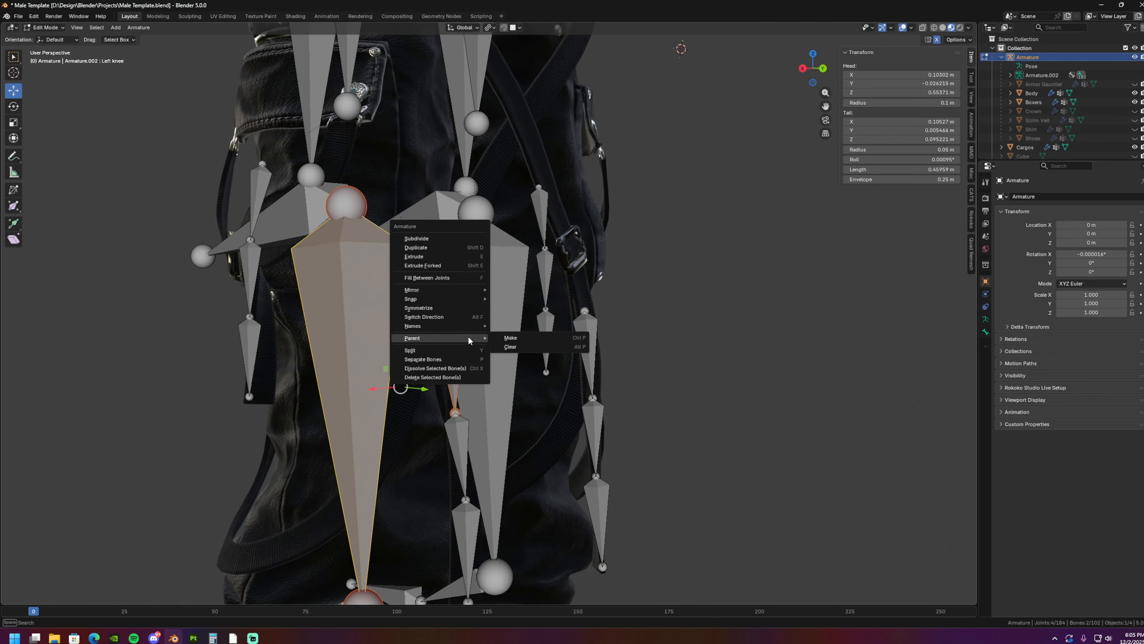
{"action": "mouse_move", "coordinate": [468, 334]}
{"action": "left_click", "coordinate": [527, 338]}
{"action": "left_click", "coordinate": [492, 340]}
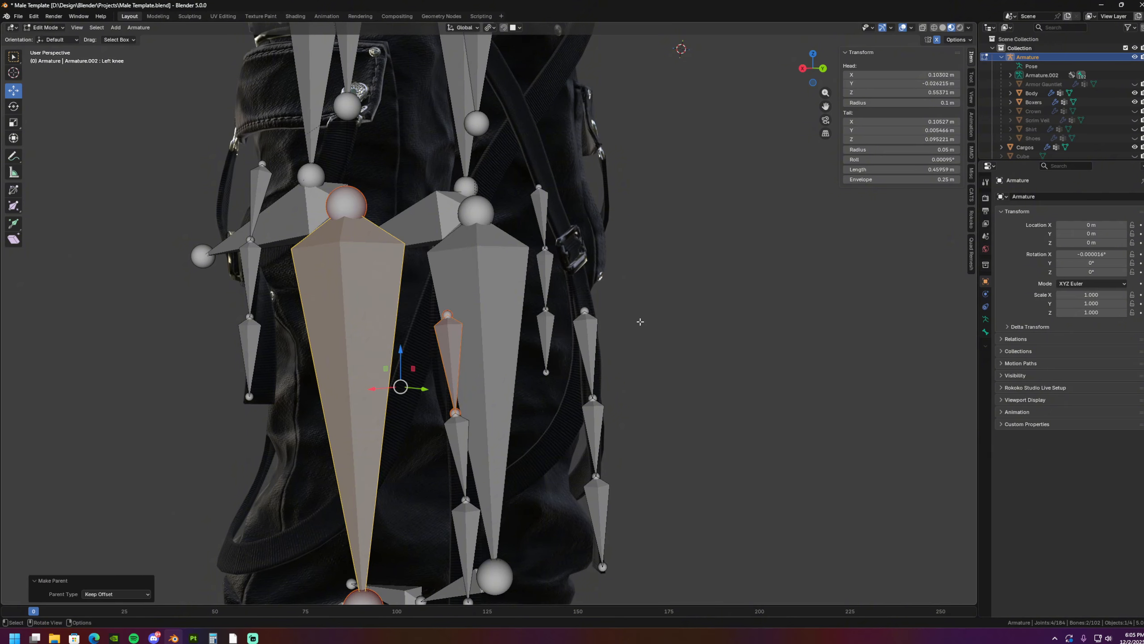
- Select the left leg bone at the thigh and switch the armature to Pose Mode
{"action": "scroll", "coordinate": [646, 276], "scroll_direction": "down", "scroll_amount": 6}
{"action": "middle_click_drag", "start_coordinate": [552, 293], "coordinate": [675, 304]}
{"action": "middle_click_drag", "start_coordinate": [649, 303], "coordinate": [611, 366], "text": "shift"}
{"action": "scroll", "coordinate": [611, 366], "scroll_direction": "up", "scroll_amount": 5}
{"action": "left_click", "coordinate": [497, 176]}
{"action": "middle_click_drag", "start_coordinate": [497, 176], "coordinate": [484, 222], "text": "shift"}
{"action": "middle_click_drag", "start_coordinate": [484, 223], "coordinate": [514, 224]}
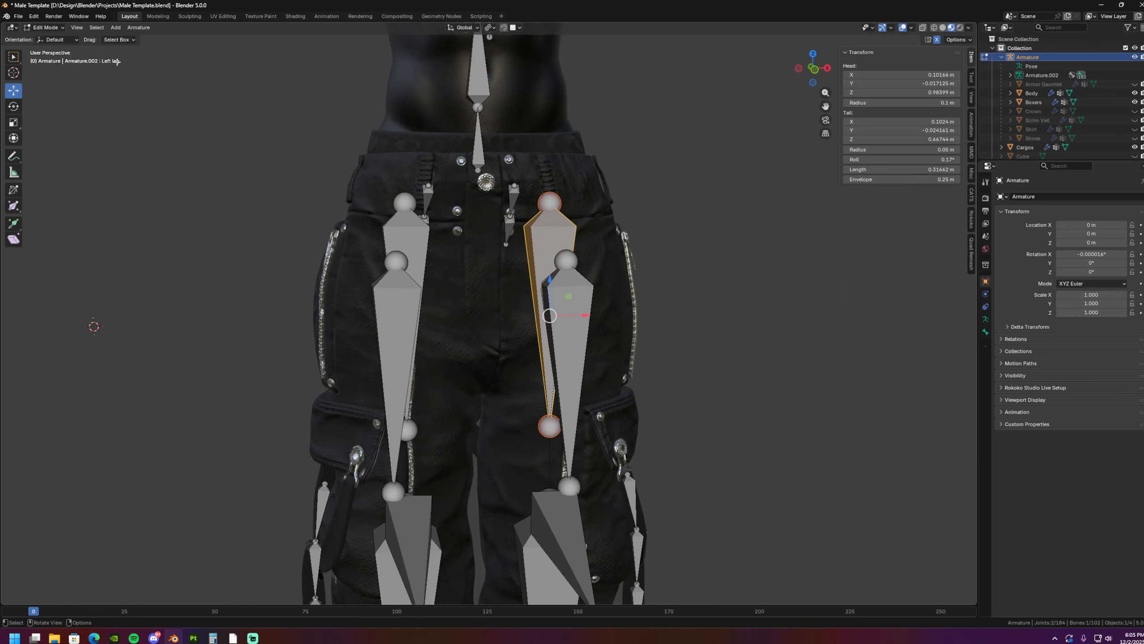
{"action": "left_click", "coordinate": [45, 58]}
- Rotate the left leg bone outward to test how the strap chains follow the legs, and undo the rotation
{"action": "middle_click_drag", "start_coordinate": [644, 340], "coordinate": [577, 312], "text": "shift"}
{"action": "key", "text": "r"}
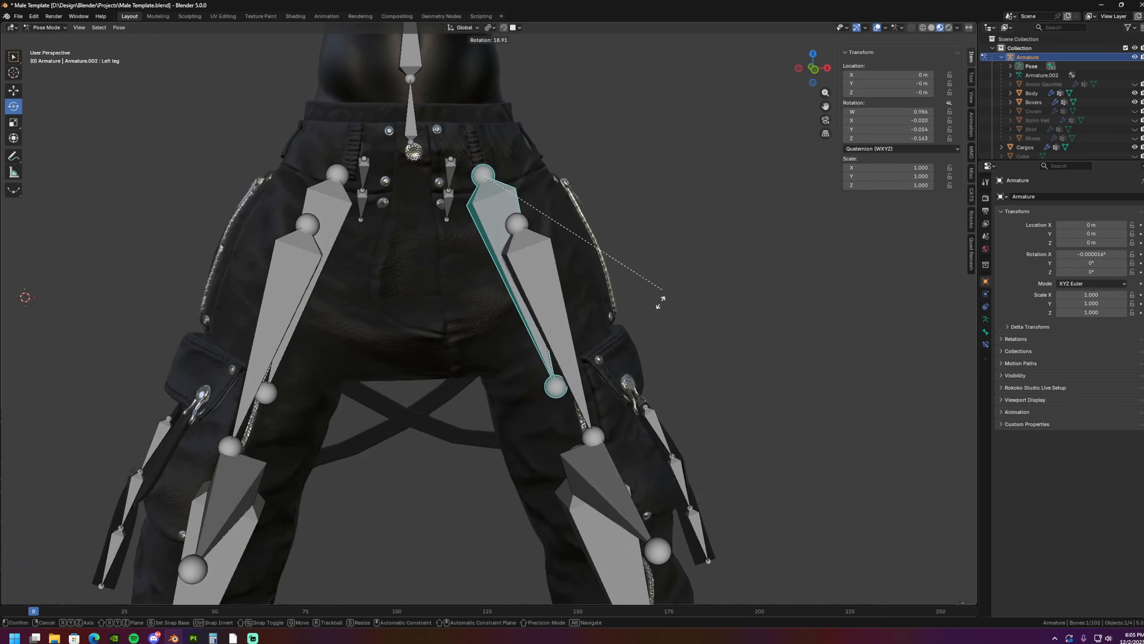
{"action": "right_click", "coordinate": [655, 292]}
{"action": "scroll", "coordinate": [655, 295], "scroll_direction": "down", "scroll_amount": 4}
{"action": "key", "text": "r"}
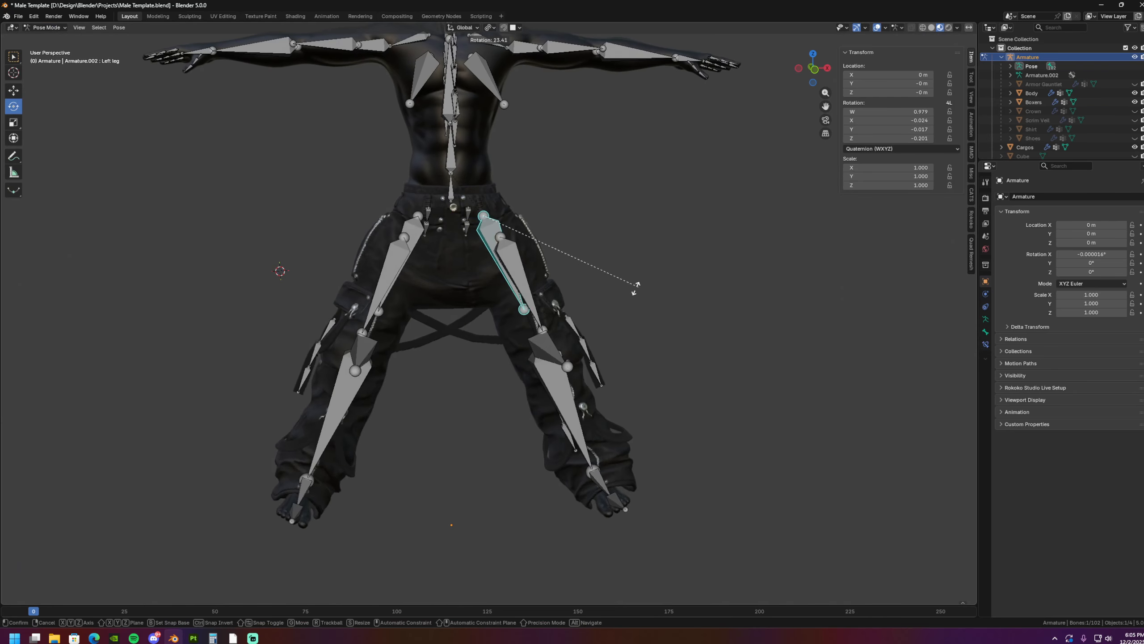
{"action": "left_click", "coordinate": [643, 296]}
{"action": "middle_click_drag", "start_coordinate": [644, 296], "coordinate": [626, 340]}
{"action": "key", "text": "ctrl+z"}
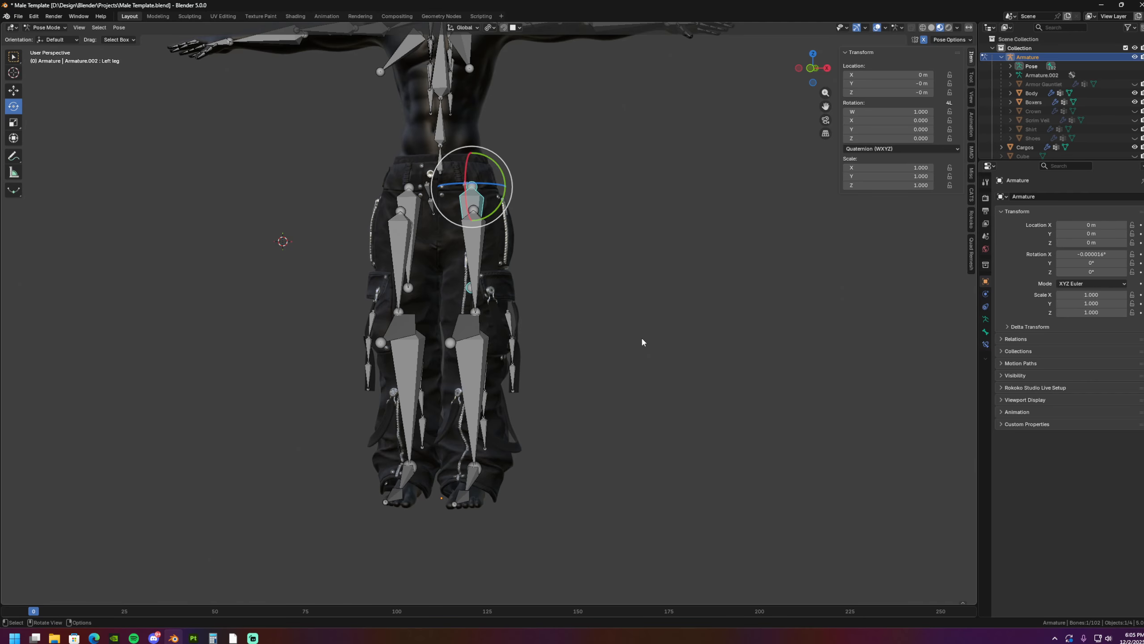
- Rotate the left leg bone 14.8° in front view to check the crossed straps, and undo the test pose
{"action": "key", "text": "KP_1"}
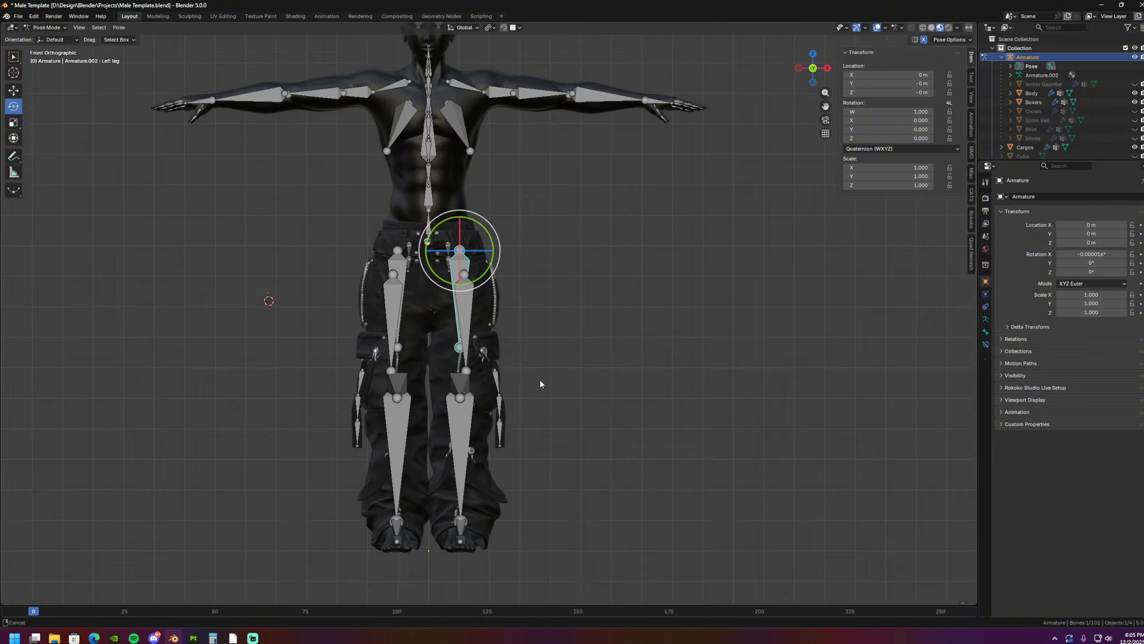
{"action": "scroll", "coordinate": [540, 380], "scroll_direction": "up", "scroll_amount": 7}
{"action": "key", "text": "r"}
{"action": "left_click", "coordinate": [611, 357]}
{"action": "scroll", "coordinate": [432, 396], "scroll_direction": "down", "scroll_amount": 5}
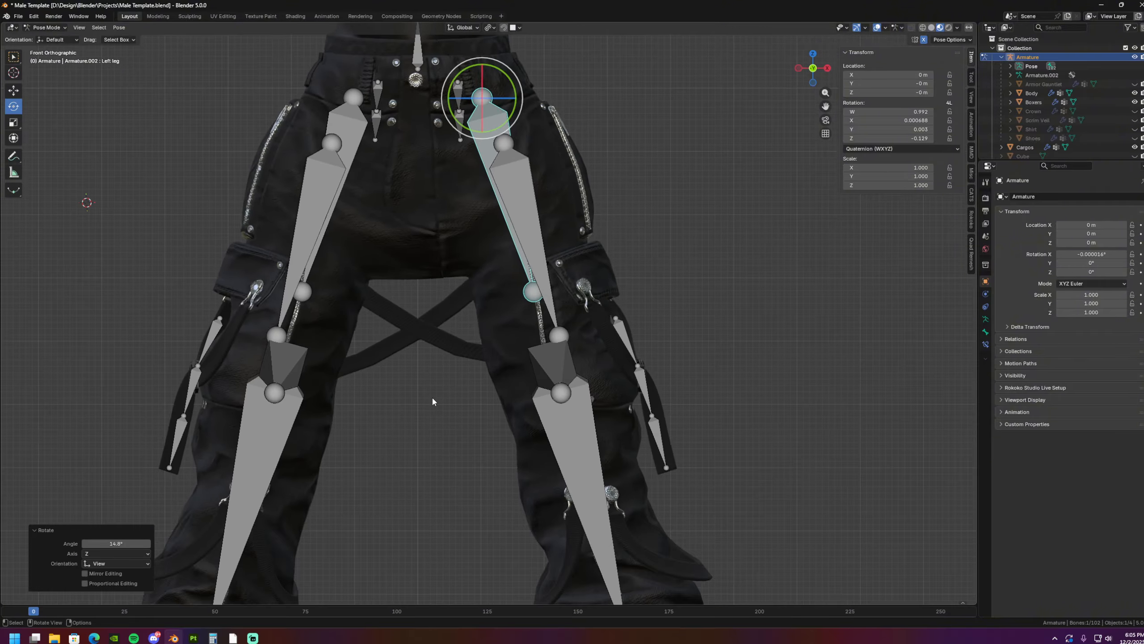
{"action": "mouse_move", "coordinate": [413, 377]}
{"action": "middle_mouse_down"}
{"action": "mouse_move", "coordinate": [454, 372]}
{"action": "mouse_move", "coordinate": [410, 374]}
{"action": "middle_mouse_up"}
{"action": "key", "text": "ctrl+z"}
{"action": "key", "text": "ctrl+z"}
{"action": "key", "text": "ctrl+z"}
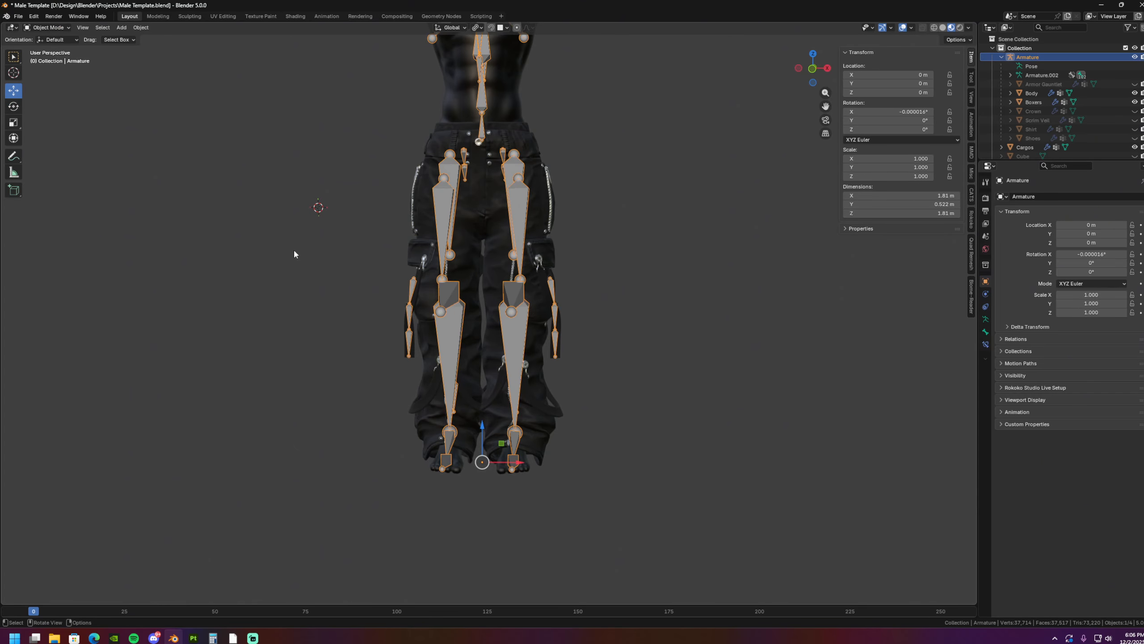
- Put the armature back into Pose Mode for another test of the leg and strap bones
{"action": "scroll", "coordinate": [513, 166], "scroll_direction": "down", "scroll_amount": 3}
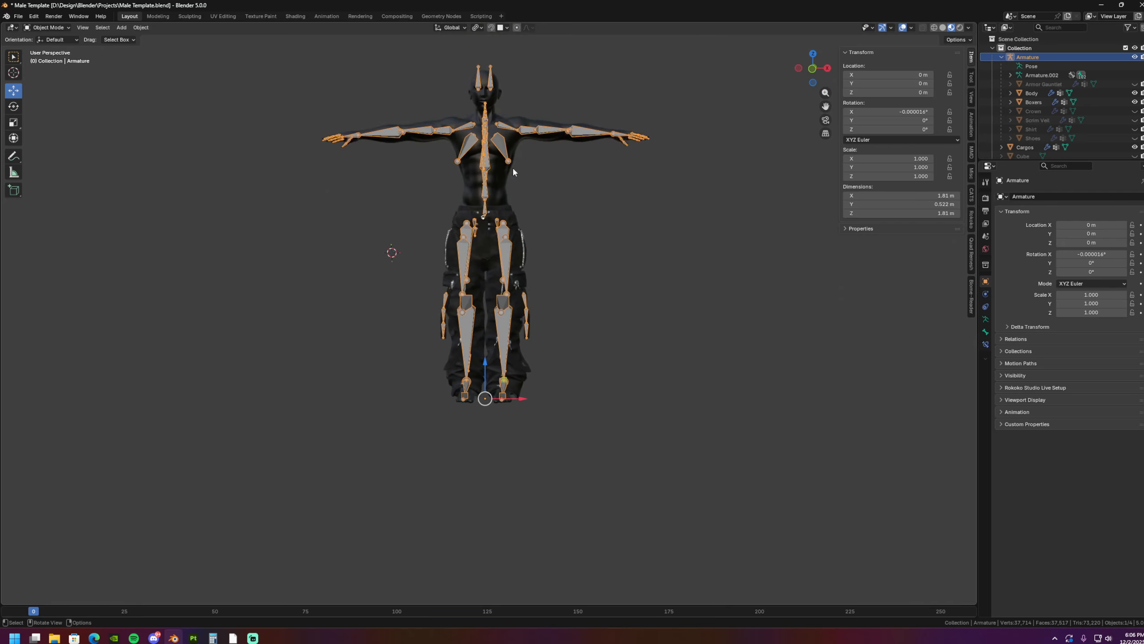
{"action": "scroll", "coordinate": [523, 179], "scroll_direction": "up", "scroll_amount": 4}
{"action": "middle_click_drag", "start_coordinate": [539, 140], "coordinate": [531, 154], "text": "shift"}
{"action": "left_click", "coordinate": [48, 28]}
{"action": "left_click", "coordinate": [48, 58]}
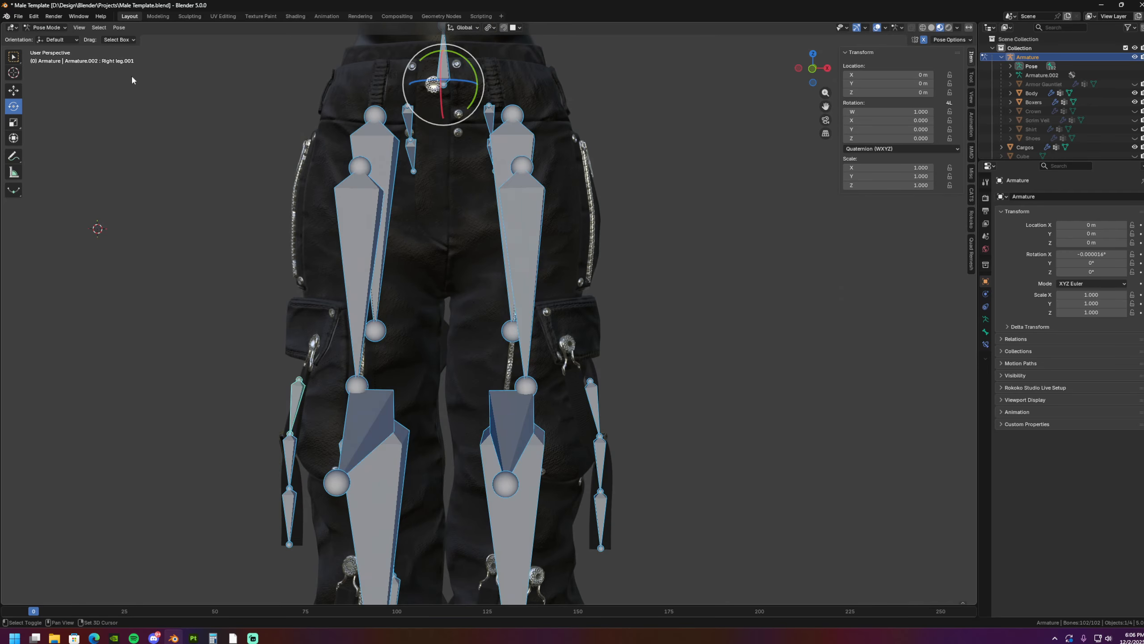
{"action": "middle_click_drag", "start_coordinate": [132, 80], "coordinate": [120, 94], "text": "shift"}
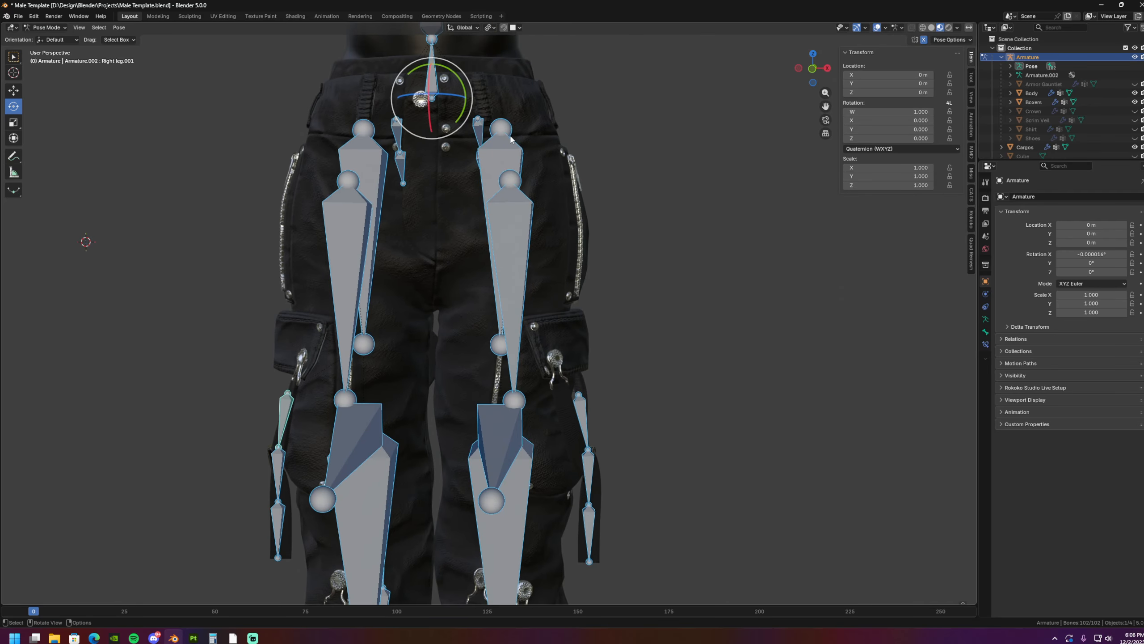
- Spread the legs by rotating the left leg bone twice, the second time by -25.3°, to test the straps
{"action": "left_click", "coordinate": [506, 156]}
{"action": "key", "text": "r"}
{"action": "left_click", "coordinate": [614, 85]}
{"action": "middle_click_drag", "start_coordinate": [613, 147], "coordinate": [611, 134], "text": "shift"}
{"action": "key", "text": "r"}
{"action": "left_click", "coordinate": [585, 180]}
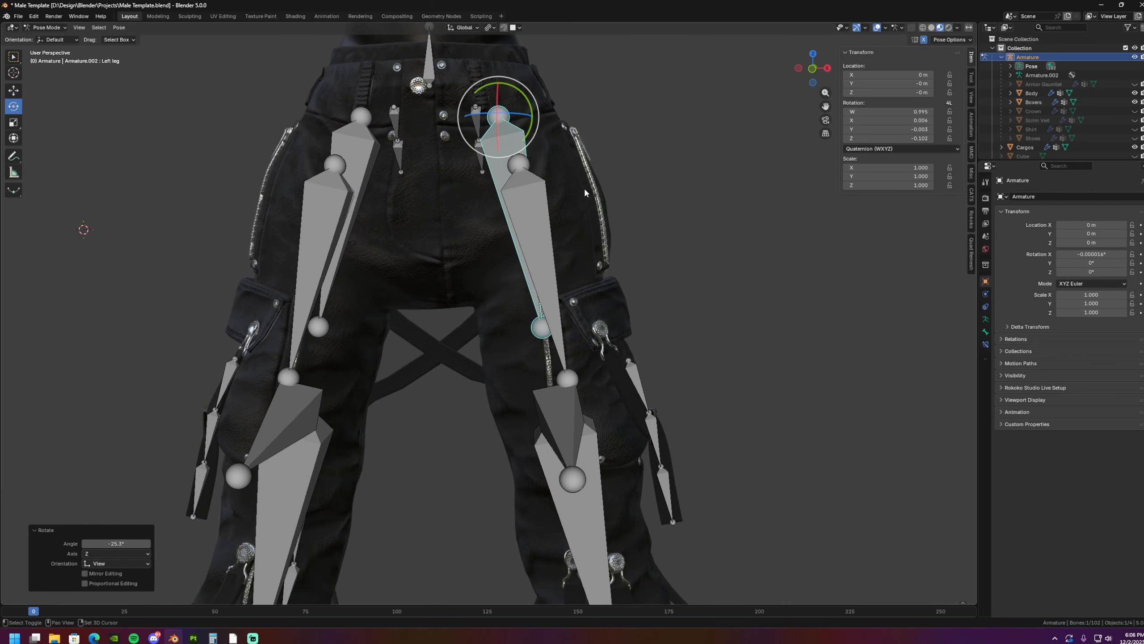
- Swing the left leg bone forward in side view to test the rear straps, and clear the pose rotations
{"action": "middle_click_drag", "start_coordinate": [583, 187], "coordinate": [599, 144], "text": "shift"}
{"action": "middle_click_drag", "start_coordinate": [624, 151], "coordinate": [562, 179]}
{"action": "scroll", "coordinate": [522, 136], "scroll_direction": "up", "scroll_amount": 3}
{"action": "scroll", "coordinate": [563, 179], "scroll_direction": "down", "scroll_amount": 4}
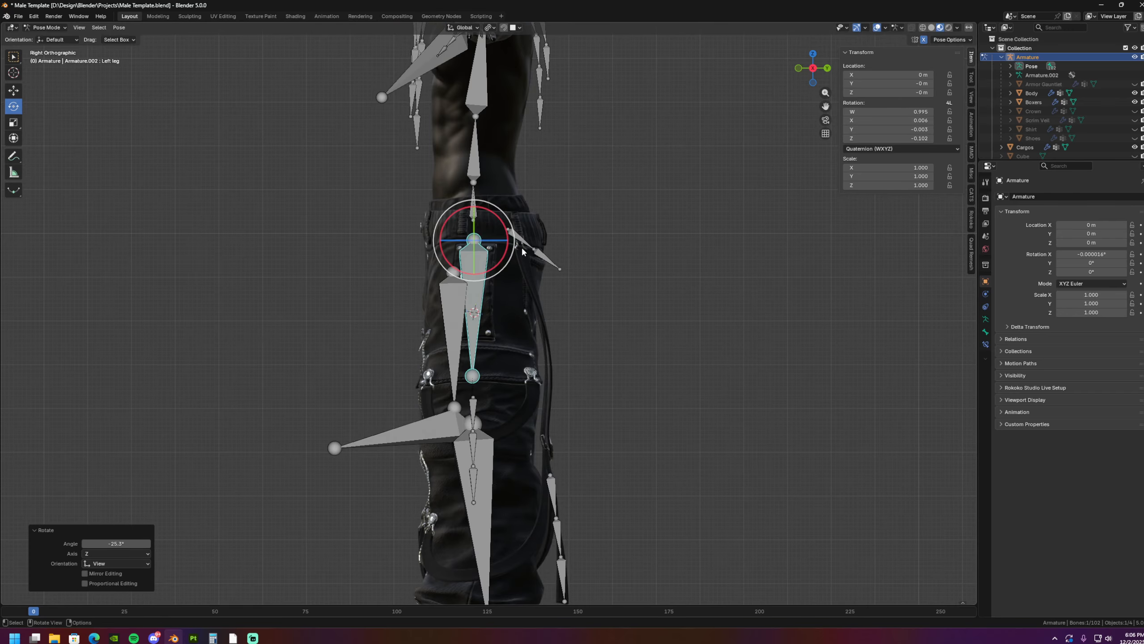
{"action": "key", "text": "r"}
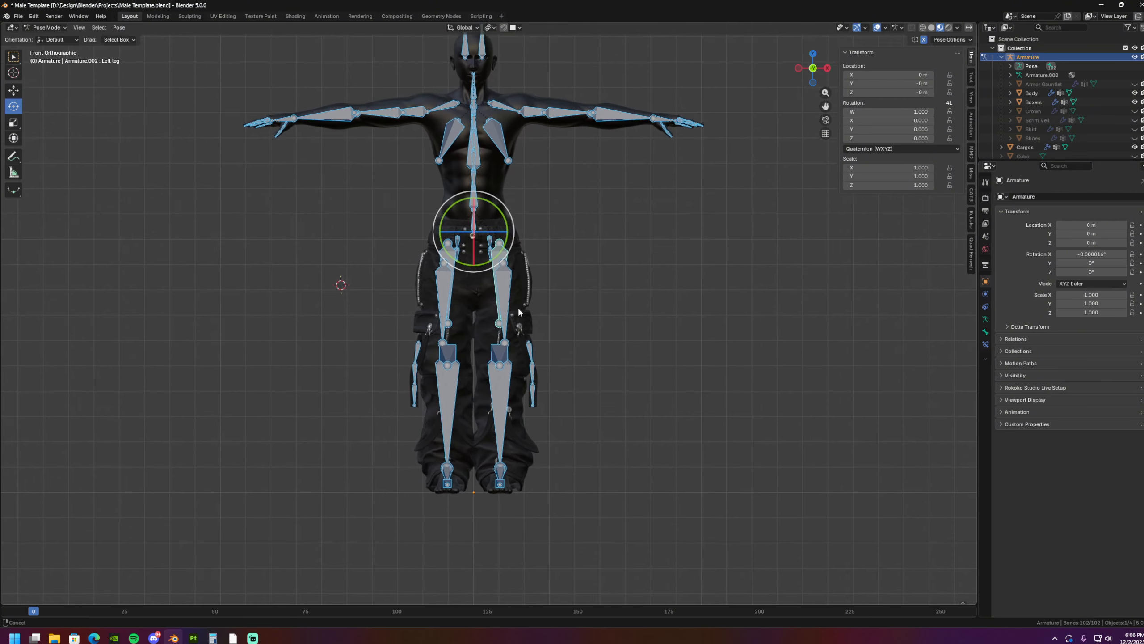
{"action": "scroll", "coordinate": [567, 333], "scroll_direction": "up", "scroll_amount": 4}
{"action": "middle_click_drag", "start_coordinate": [574, 293], "coordinate": [532, 302]}
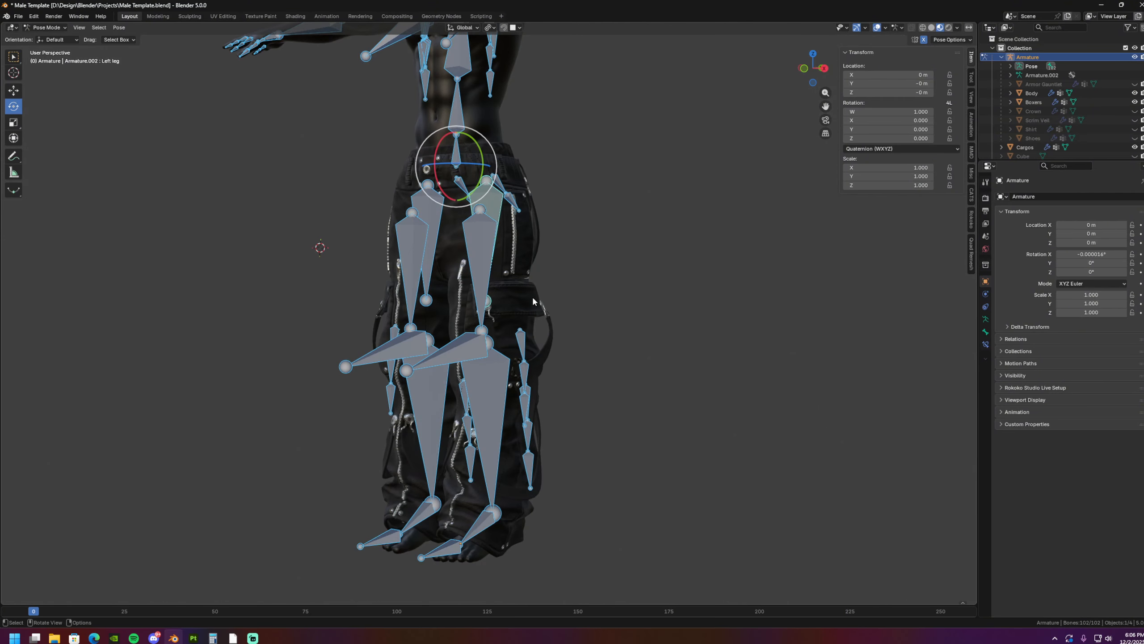